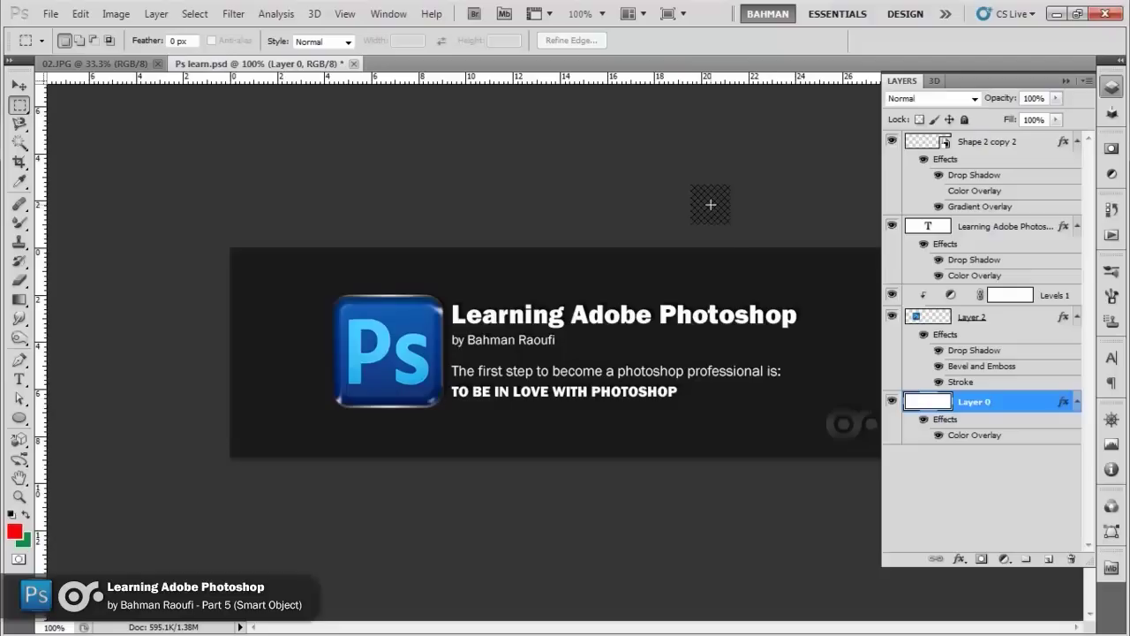
- Select the Learning Adobe Photoshop title text layer, then add Levels 1 and Layer 2 to it
drag(711, 205, 736, 293)
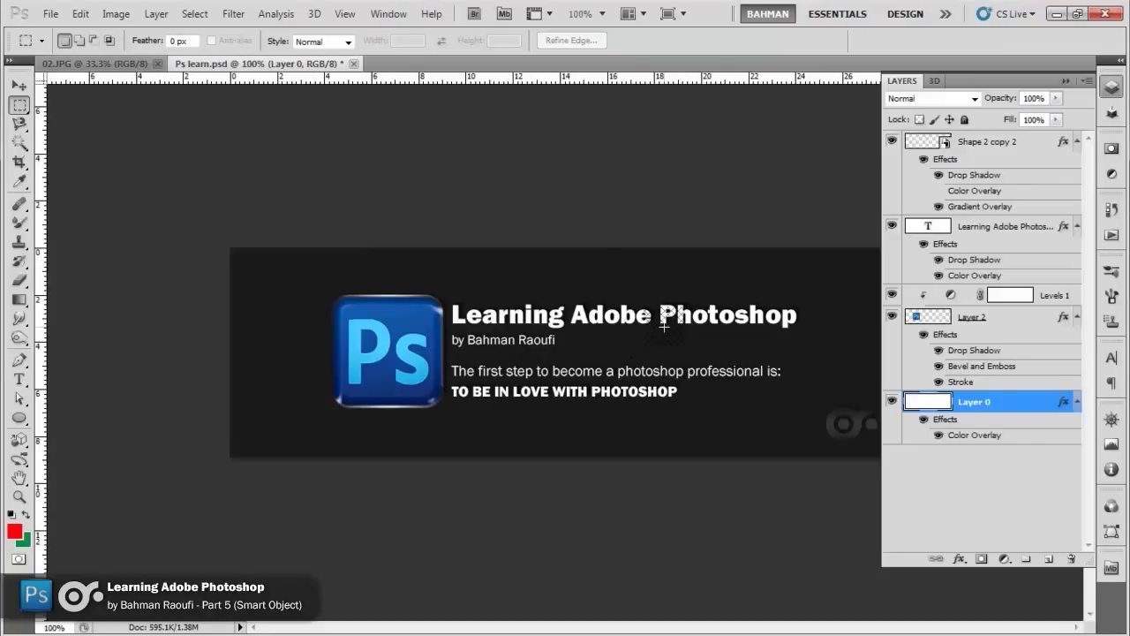
mouse_move(903, 328)
mouse_down()
mouse_move(1007, 263)
mouse_move(1004, 239)
mouse_up()
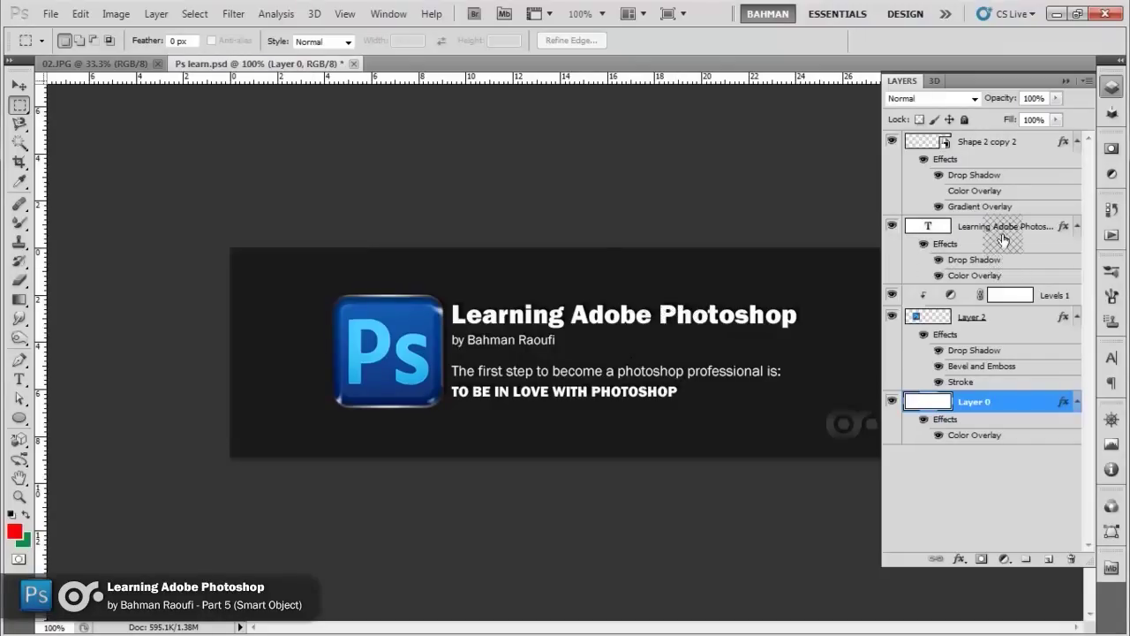
click(1005, 238)
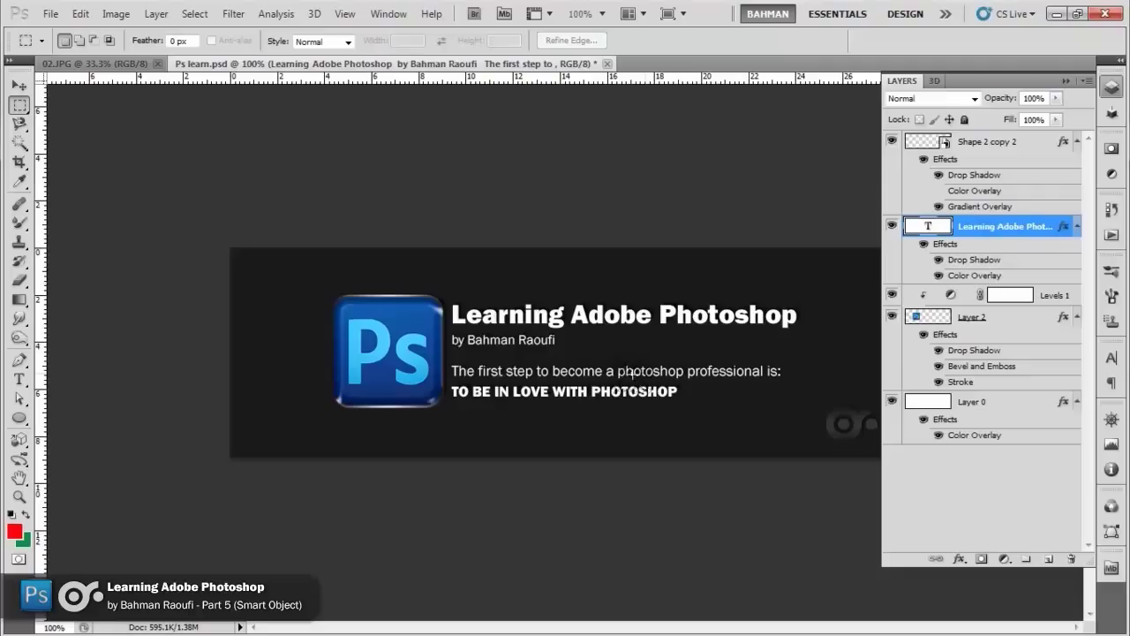
drag(975, 272, 1074, 294)
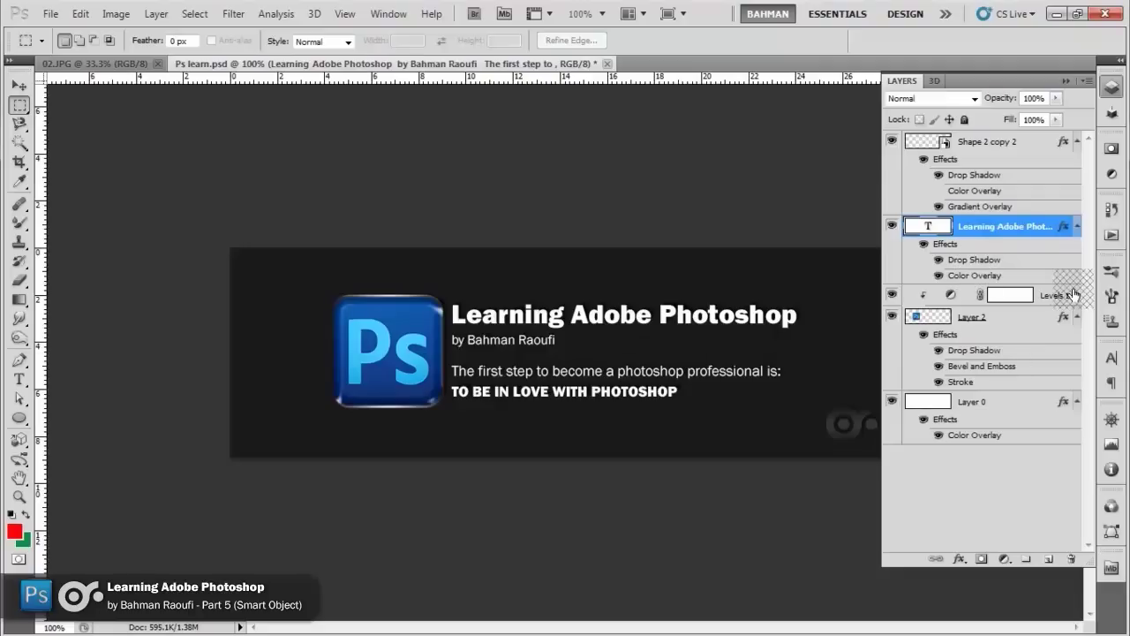
ctrl+click(1072, 294)
ctrl+click(1039, 320)
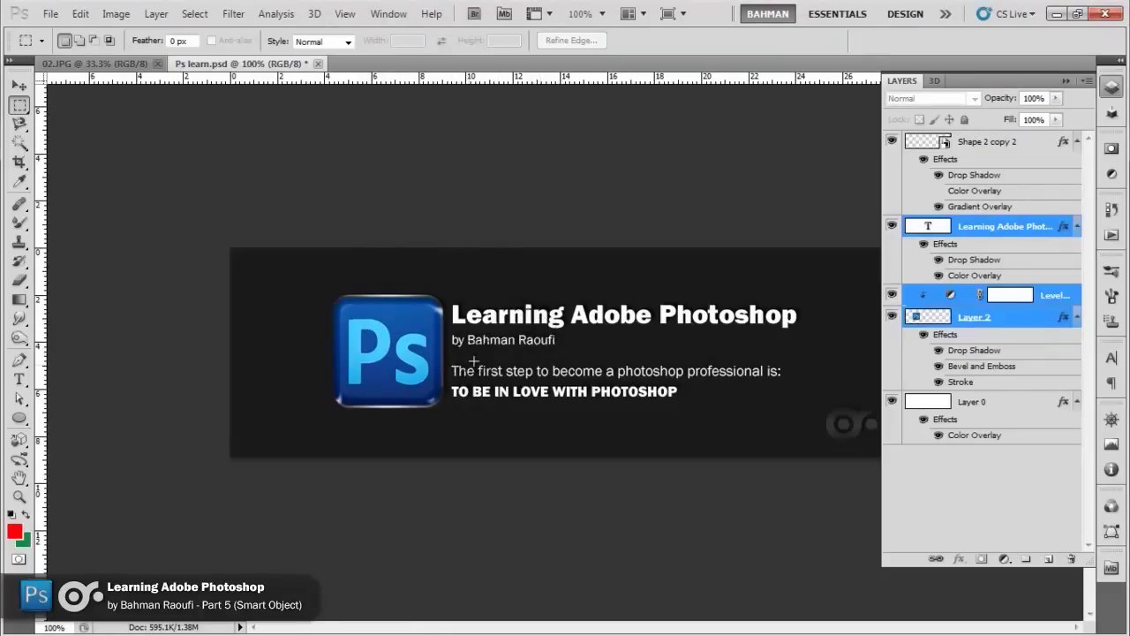
drag(1010, 295, 1020, 318)
- Convert the selected title text, Levels 1 and Layer 2 layers into one smart object
right_click(1007, 316)
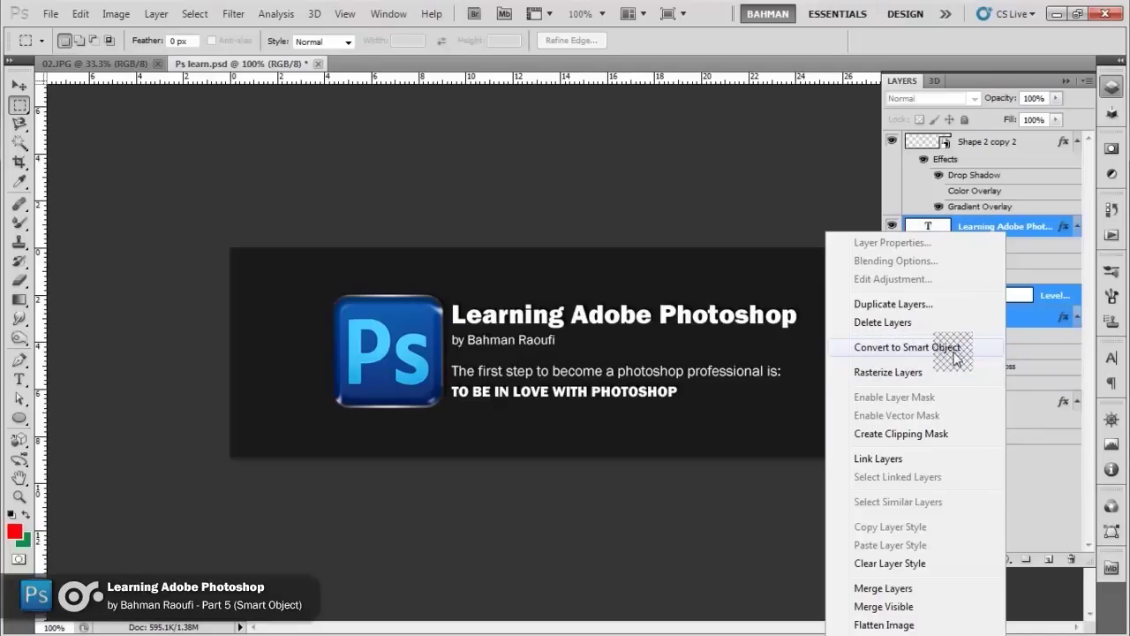
click(907, 347)
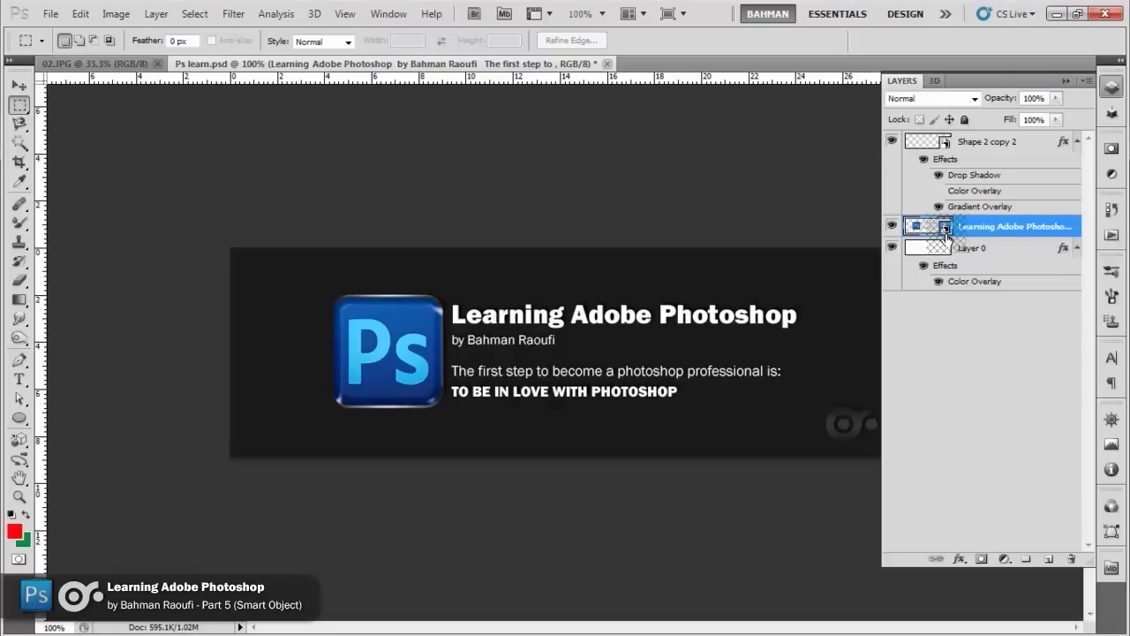
drag(947, 236, 431, 316)
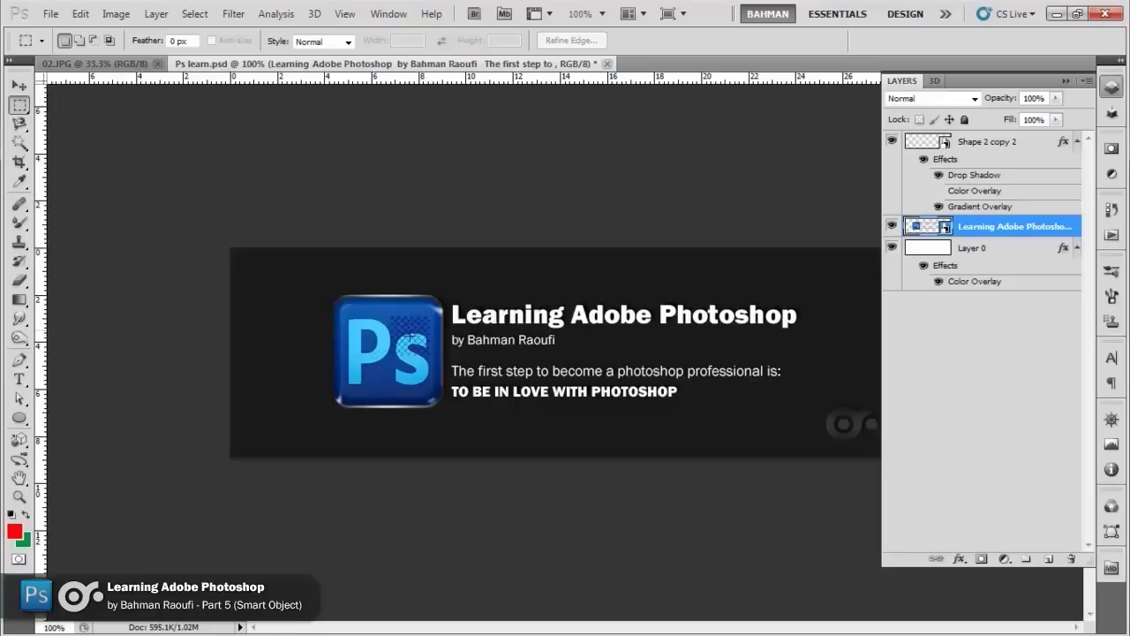
drag(431, 317, 451, 347)
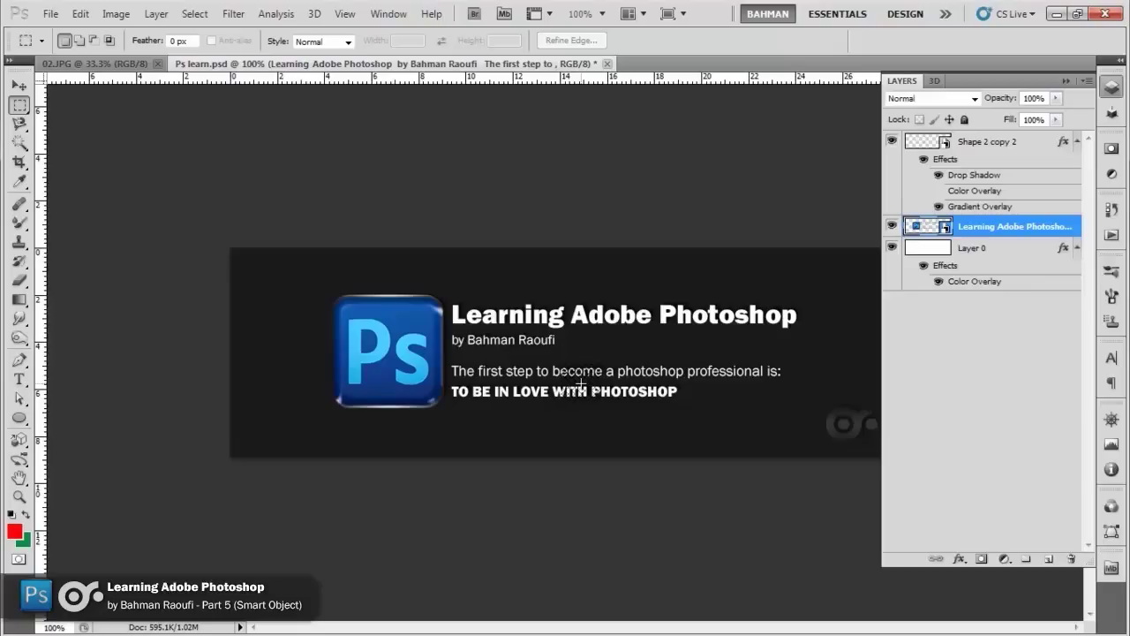
mouse_move(980, 228)
mouse_down()
mouse_move(987, 245)
mouse_move(924, 226)
mouse_up()
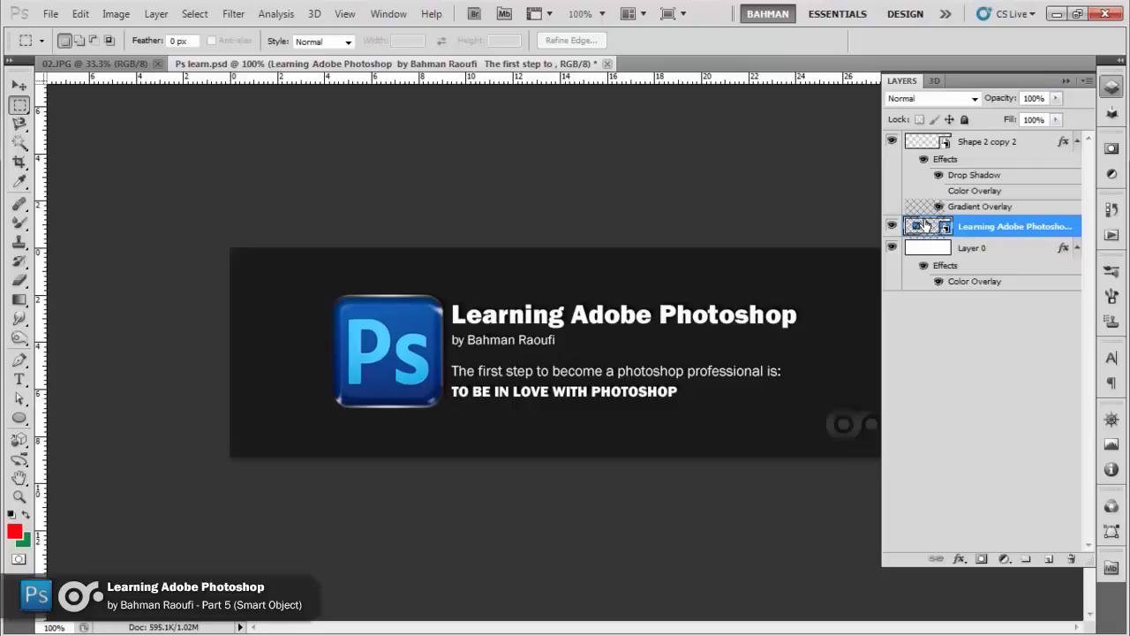
drag(925, 226, 943, 231)
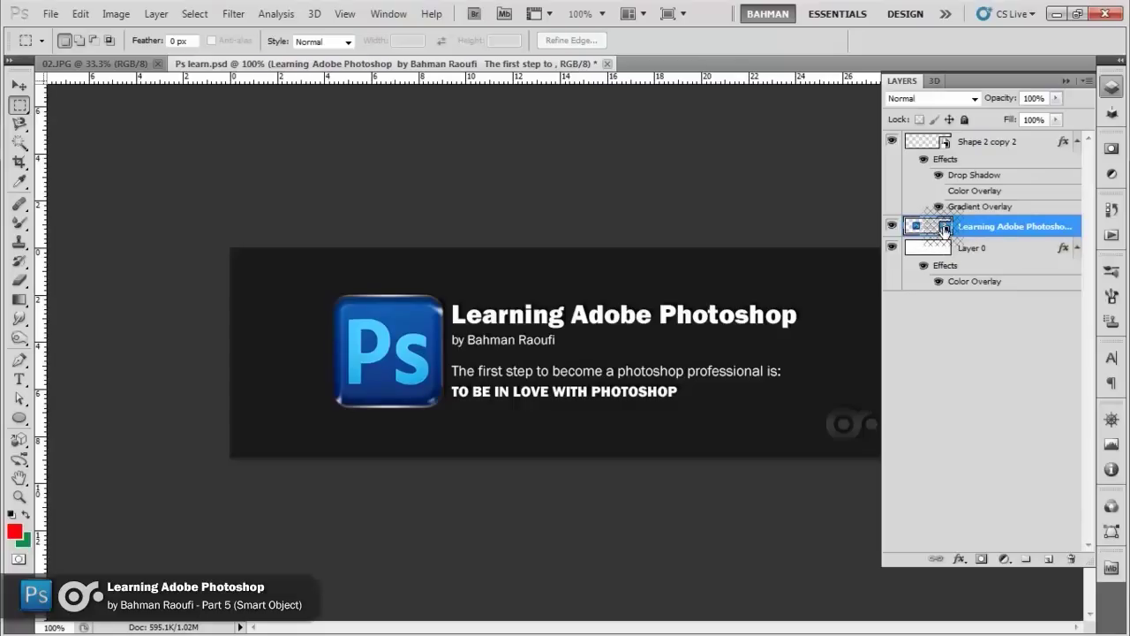
- Open the smart object's contents as a separate .psb document, acknowledging the save notice
double_click(941, 228)
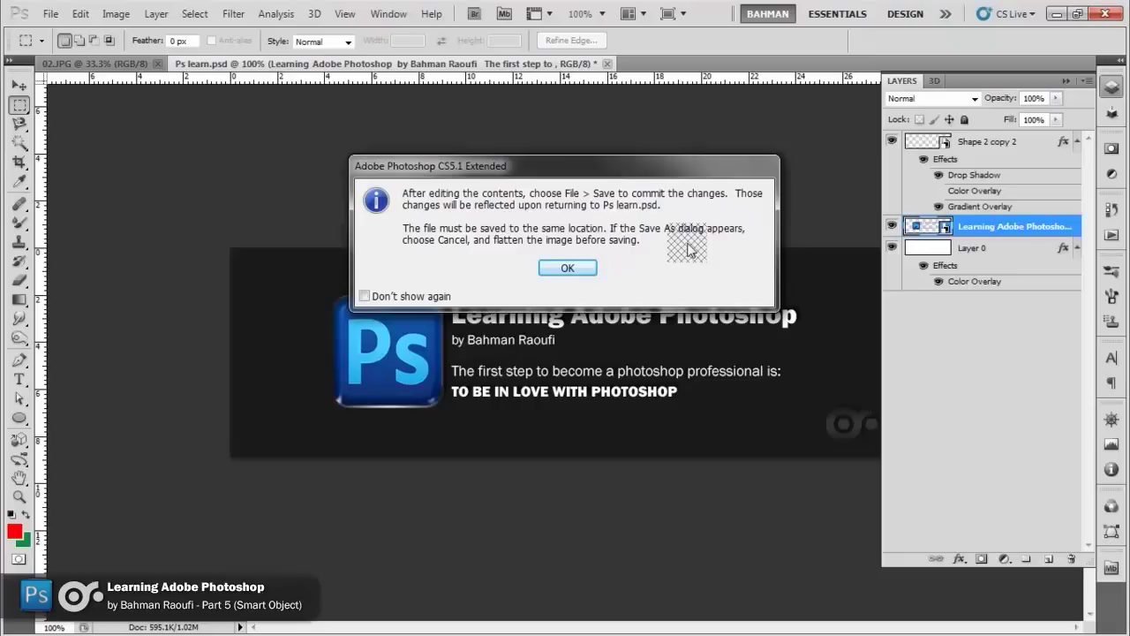
click(567, 269)
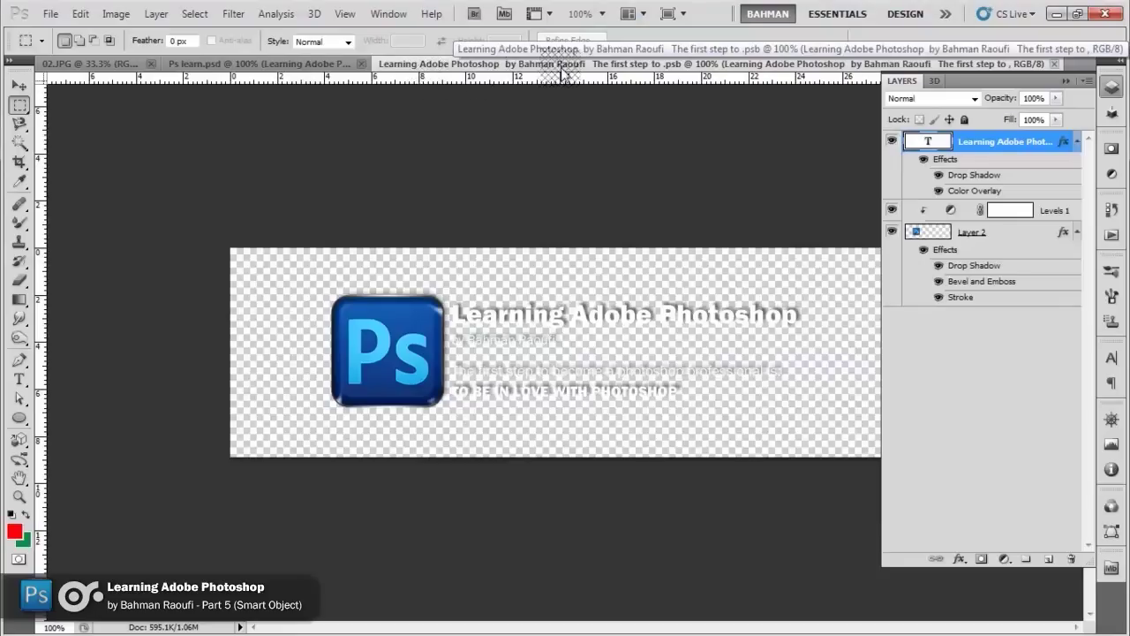
click(288, 65)
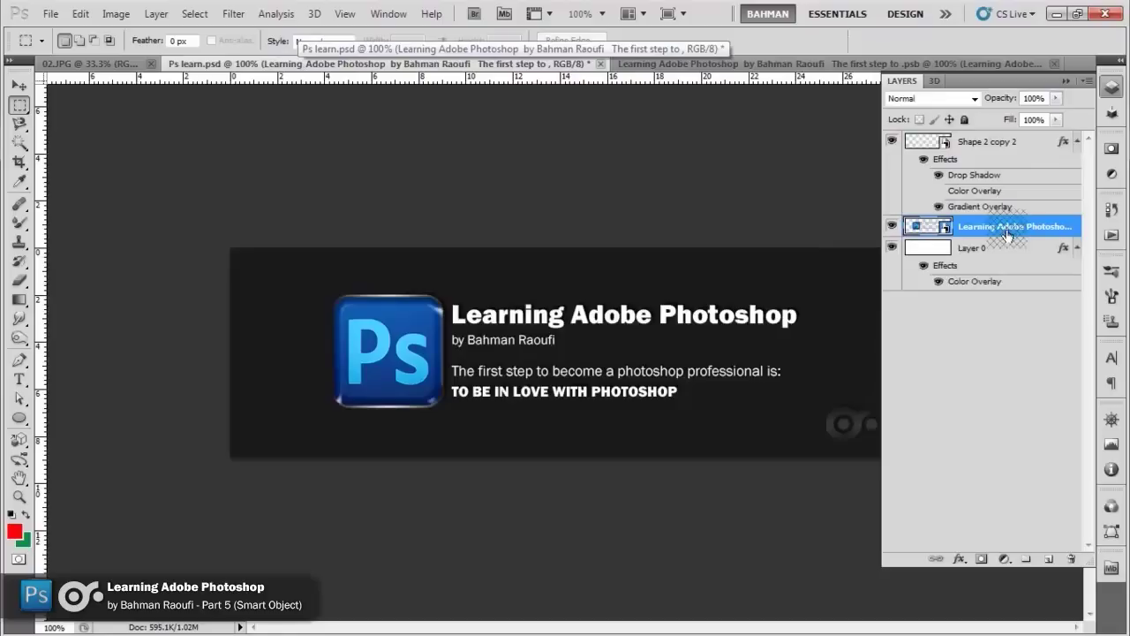
mouse_move(1023, 241)
mouse_down()
mouse_move(684, 211)
mouse_move(723, 67)
mouse_up()
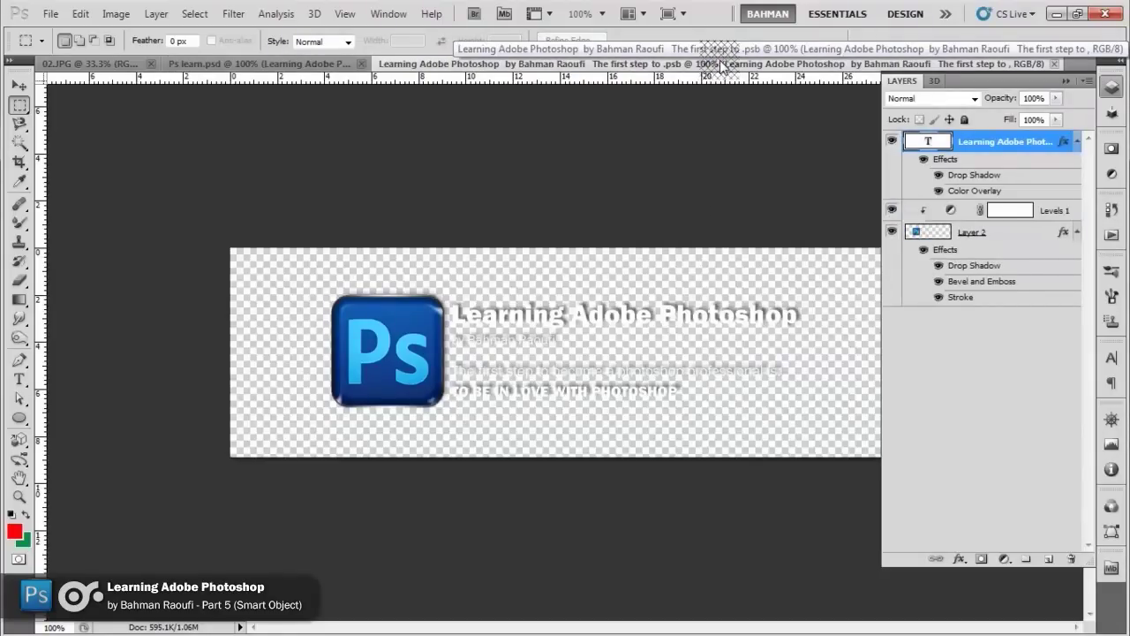
mouse_move(723, 66)
mouse_down()
mouse_move(637, 245)
mouse_move(656, 188)
mouse_up()
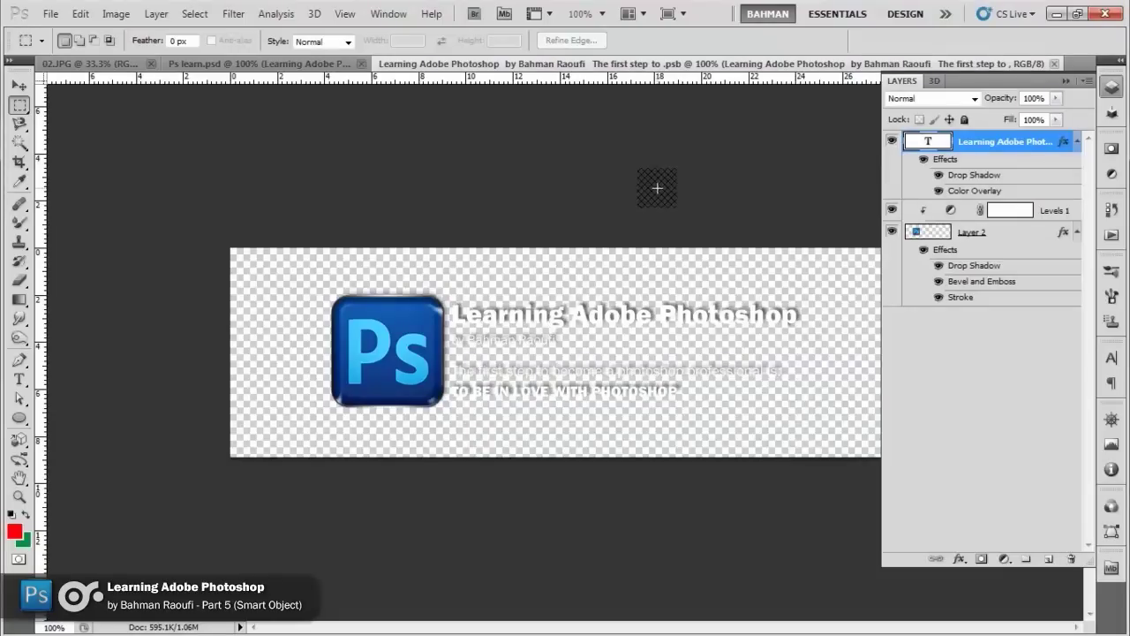
- Rotate the Ps icon on Layer 2 by -90° and make the title text layer active
ctrl+right_click(375, 316)
click(398, 328)
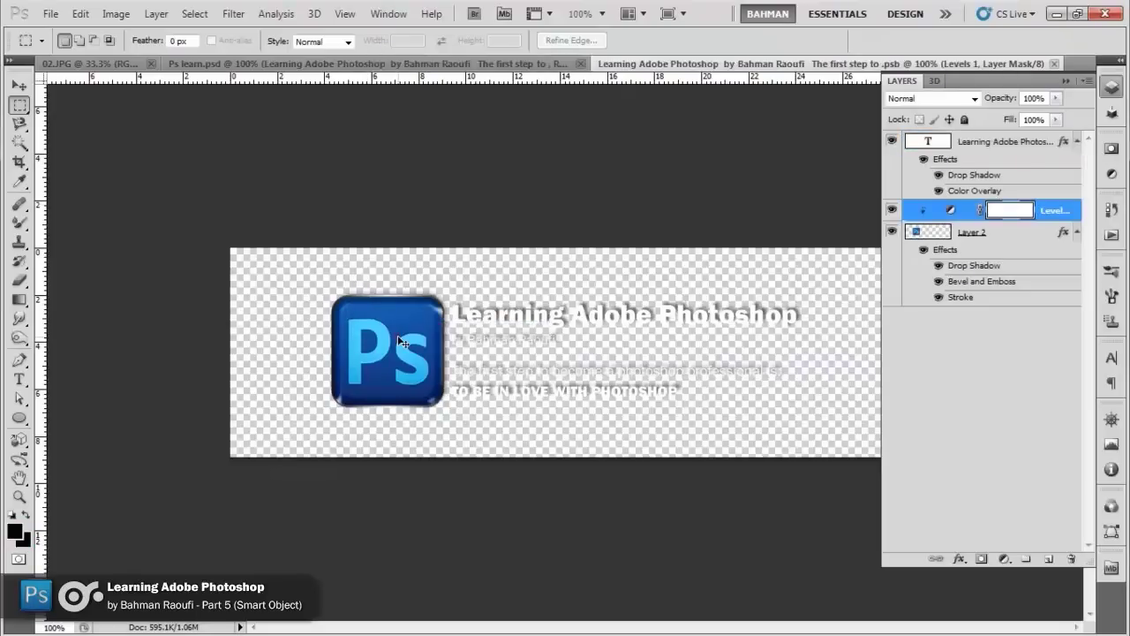
click(1033, 232)
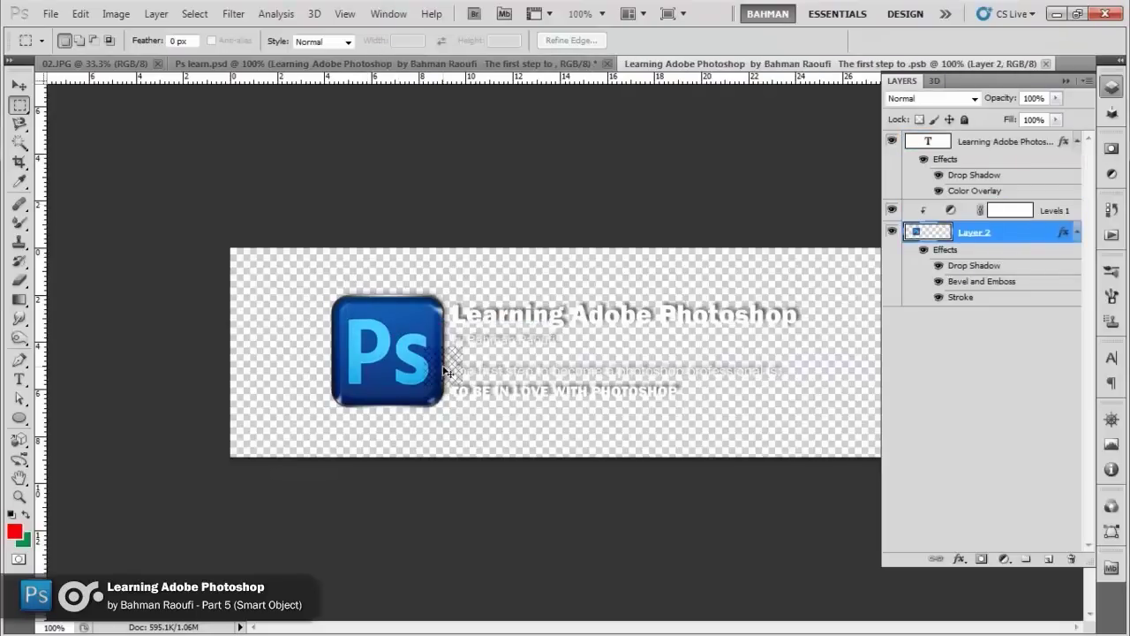
key(ctrl+t)
drag(463, 423, 484, 241)
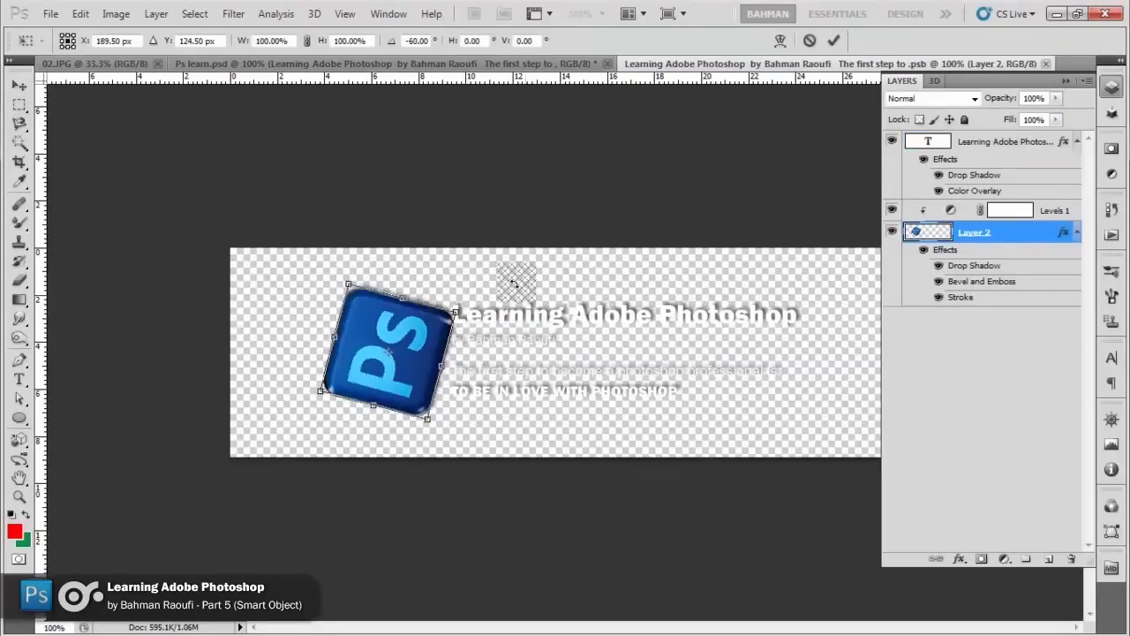
key(Return)
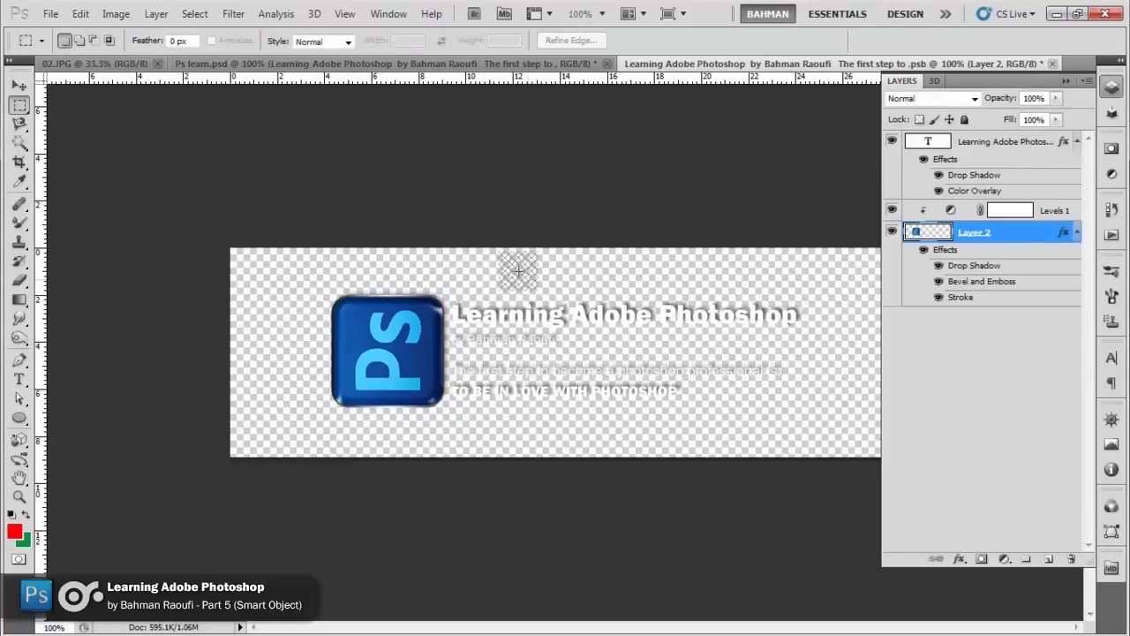
key(t)
click(602, 315)
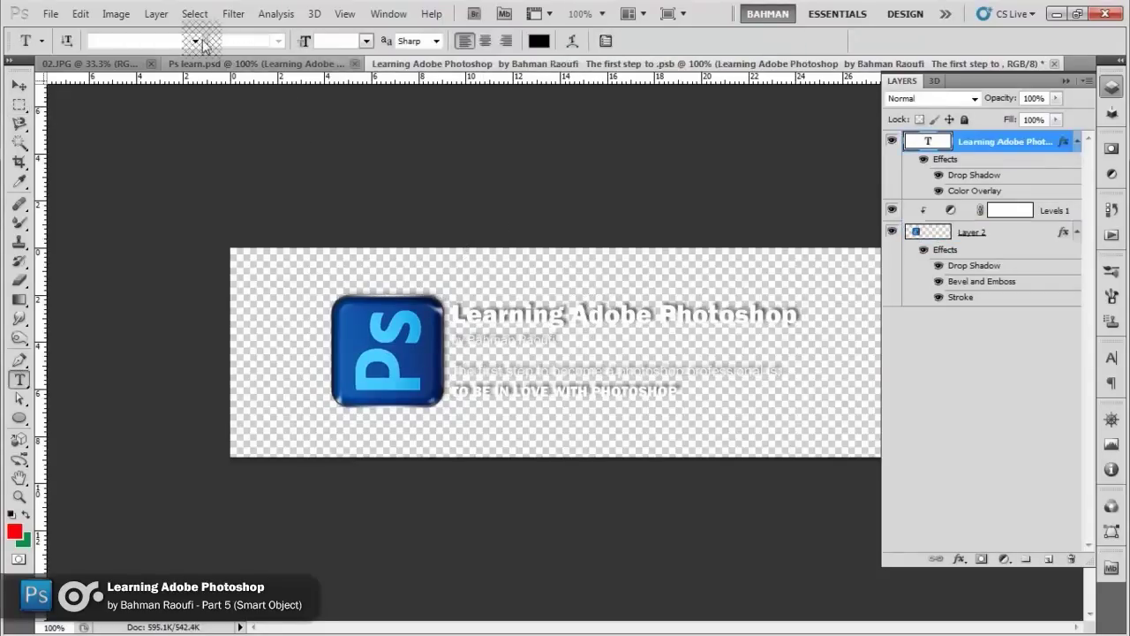
- Change the title text's font to Frant and save the smart object contents
click(194, 41)
click(227, 102)
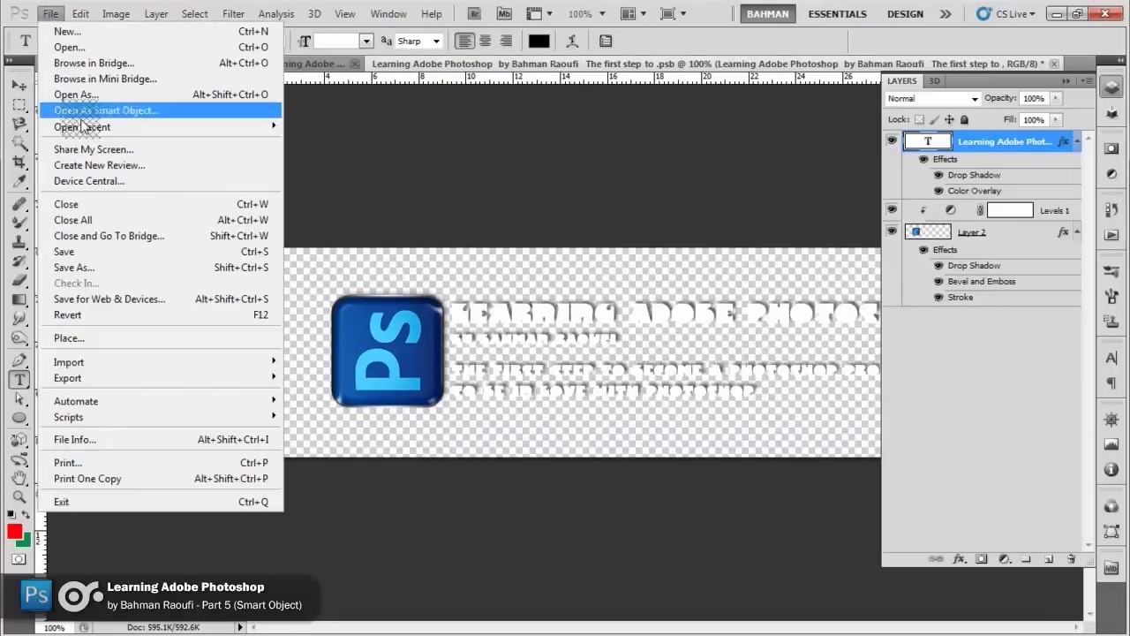
click(92, 255)
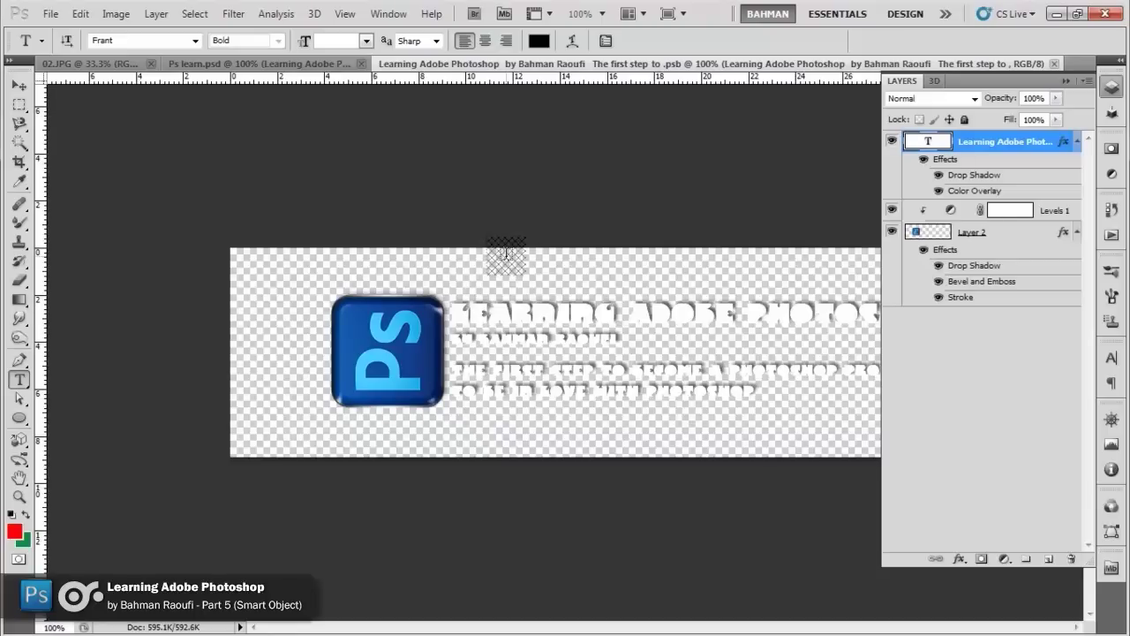
- Switch to the Rectangular Marquee tool and return to the Ps learn.psd document
click(19, 104)
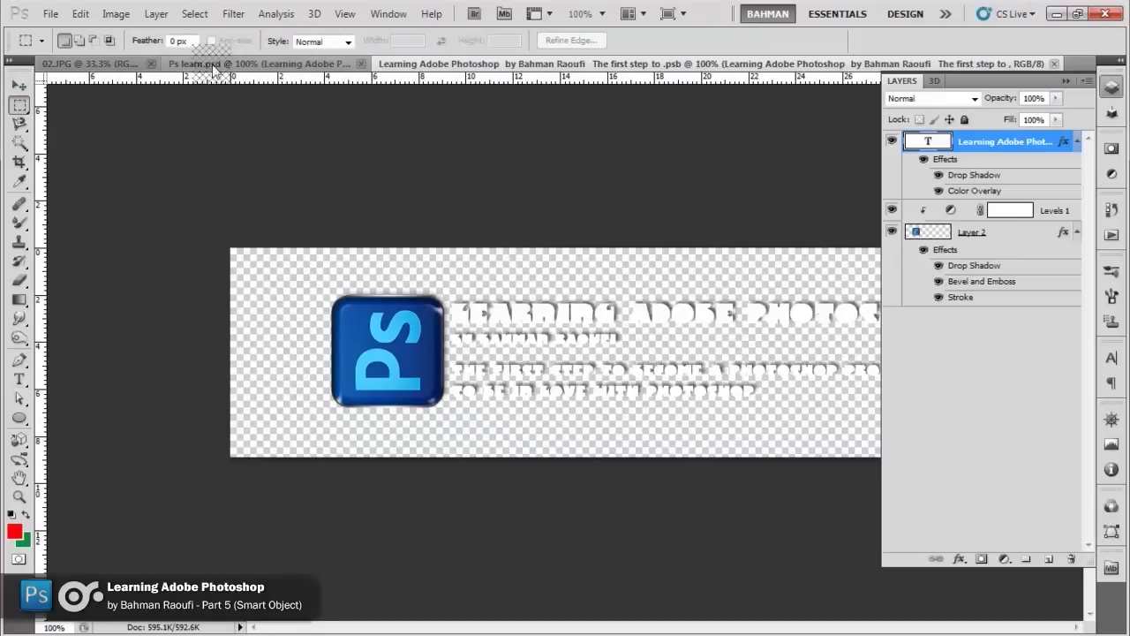
click(213, 66)
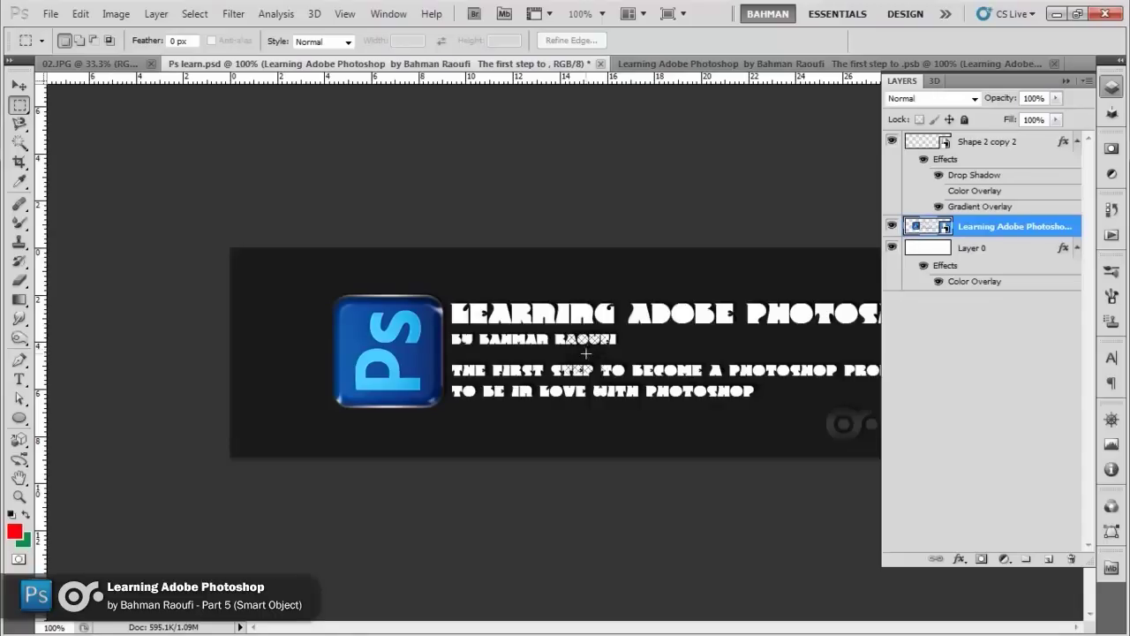
- Hide the text layer inside the smart object contents and drag the Ps icon layer into Ps learn.psd
mouse_move(571, 123)
mouse_down()
mouse_move(632, 71)
mouse_move(930, 219)
mouse_up()
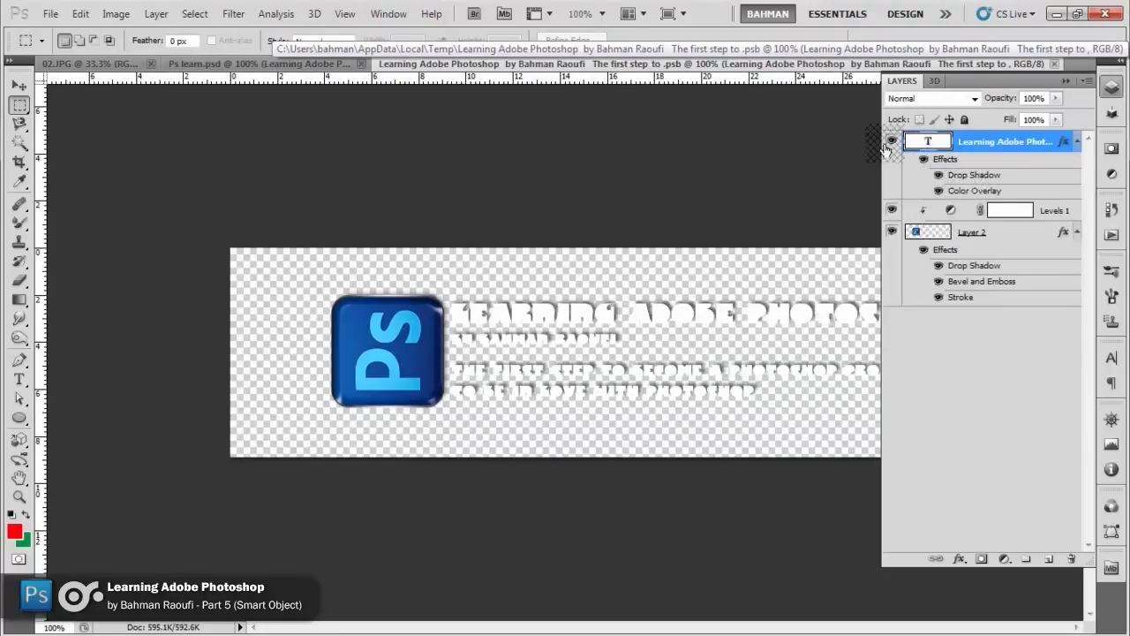
mouse_move(930, 219)
mouse_down()
mouse_move(731, 215)
mouse_move(215, 73)
mouse_move(692, 496)
mouse_move(824, 364)
mouse_up()
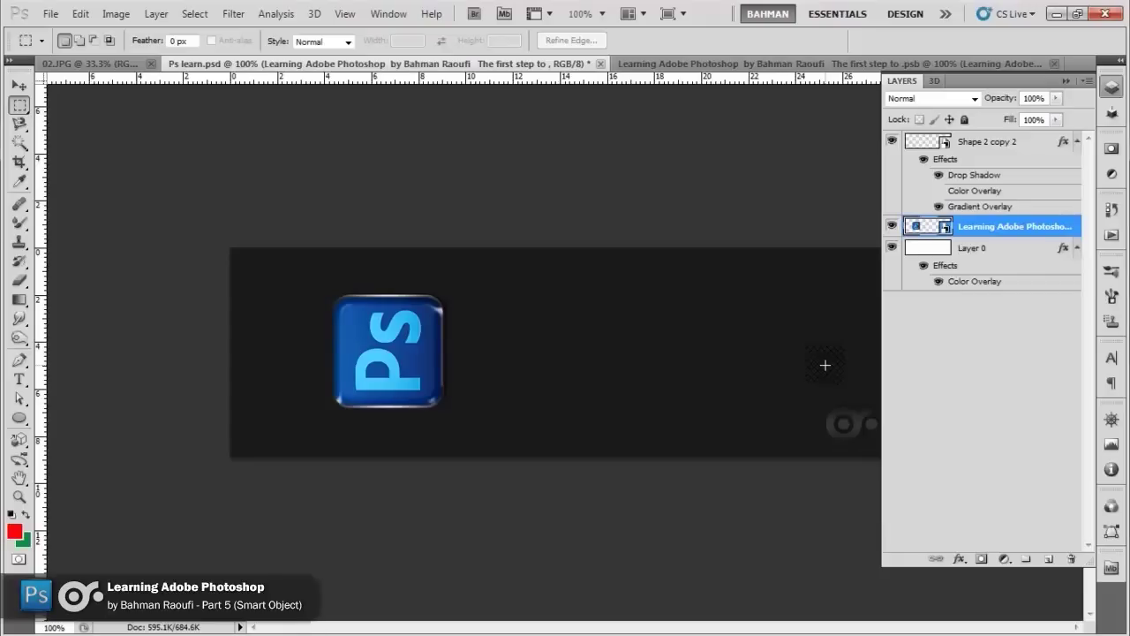
mouse_move(825, 365)
mouse_down()
mouse_move(704, 75)
mouse_move(953, 257)
mouse_move(972, 305)
mouse_move(868, 269)
mouse_move(947, 268)
mouse_up()
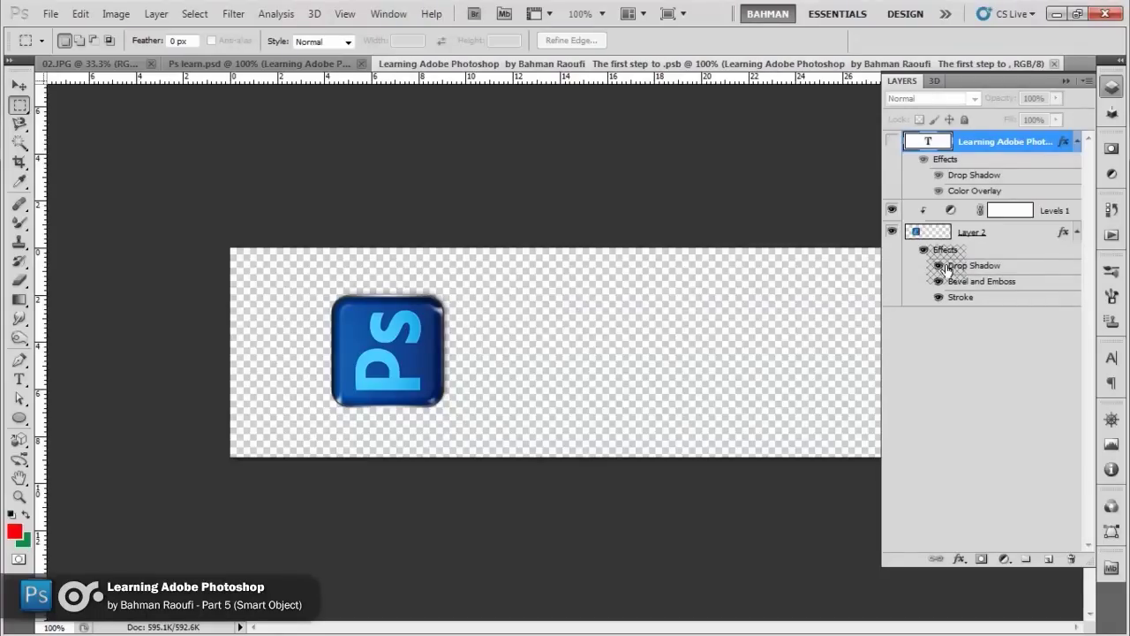
drag(947, 268, 324, 64)
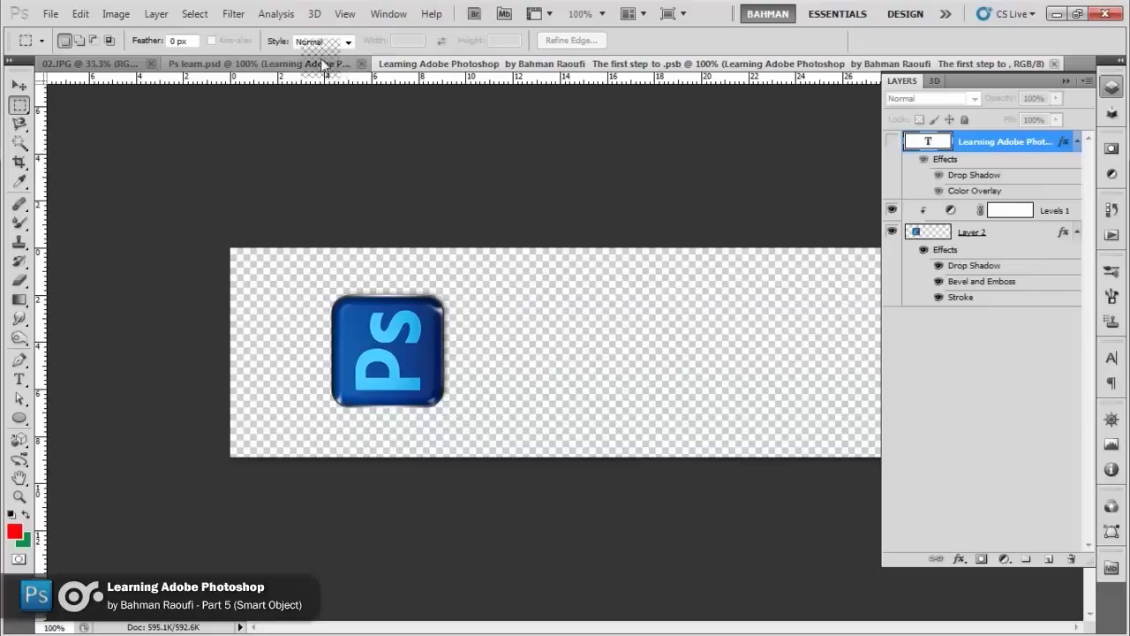
drag(324, 64, 476, 208)
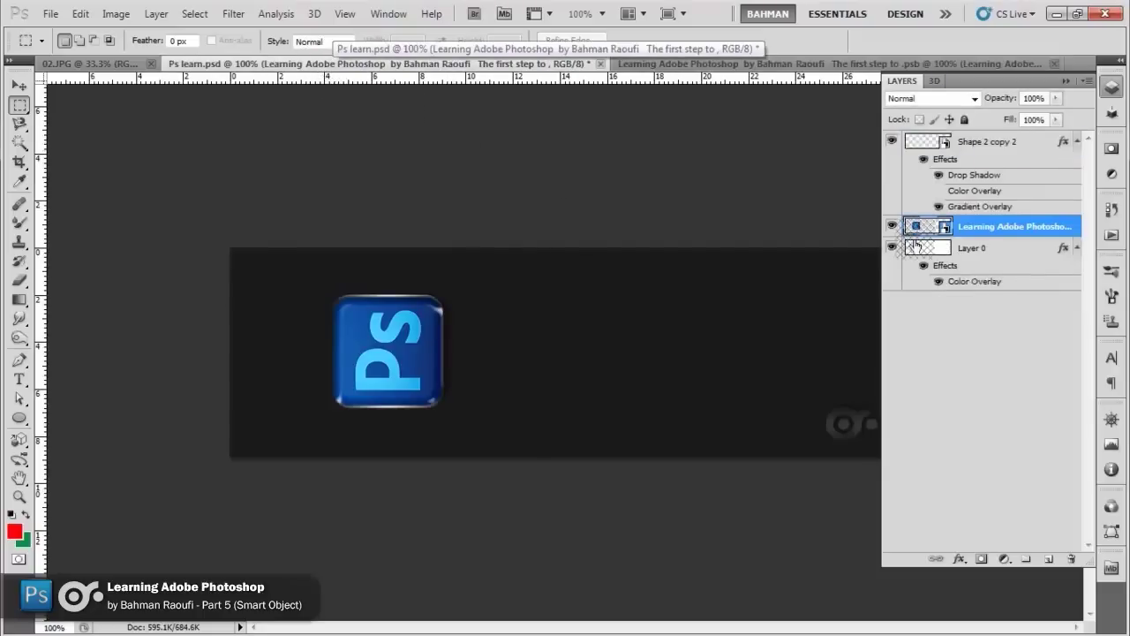
- Open the icon layer's Layer Style, trial a 75% opacity Stroke, then replace it with Drop Shadow
right_click(1069, 223)
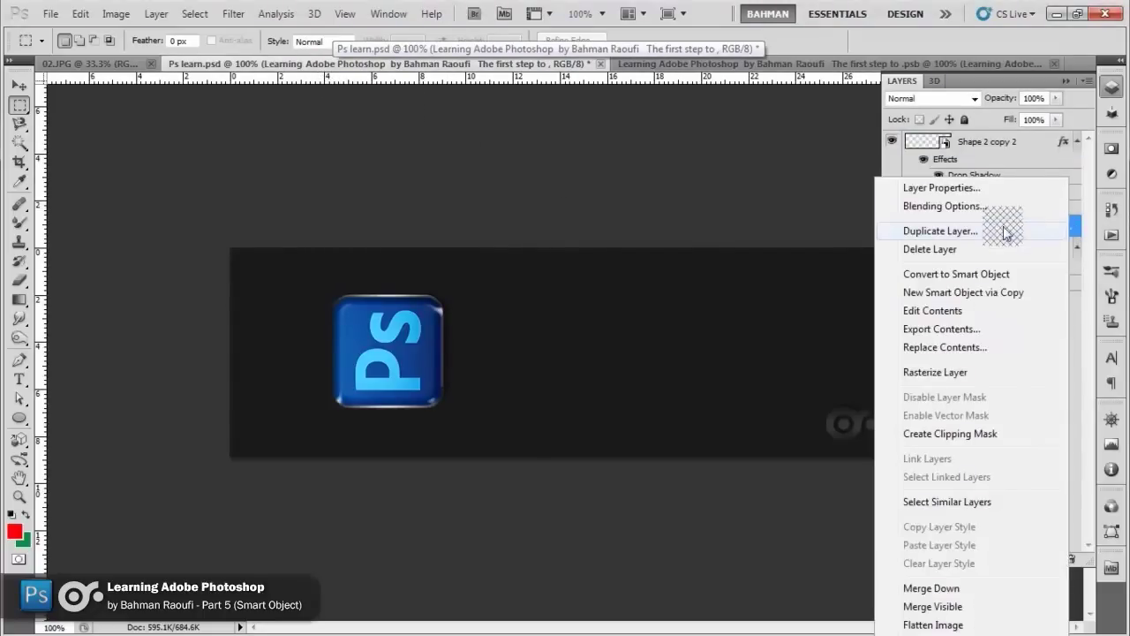
click(989, 206)
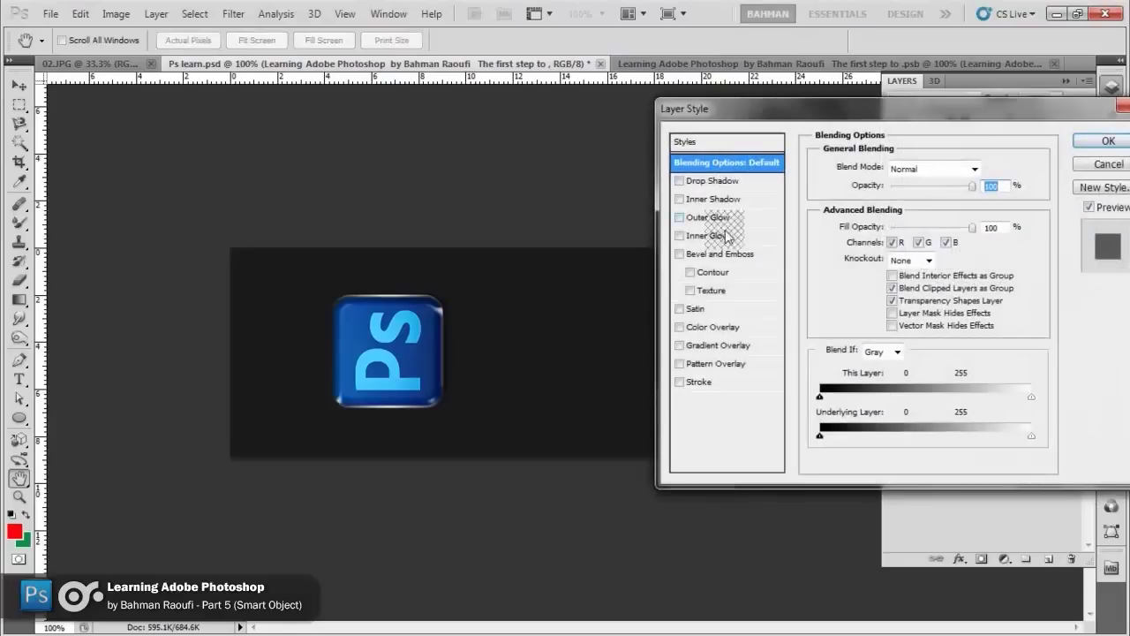
click(700, 382)
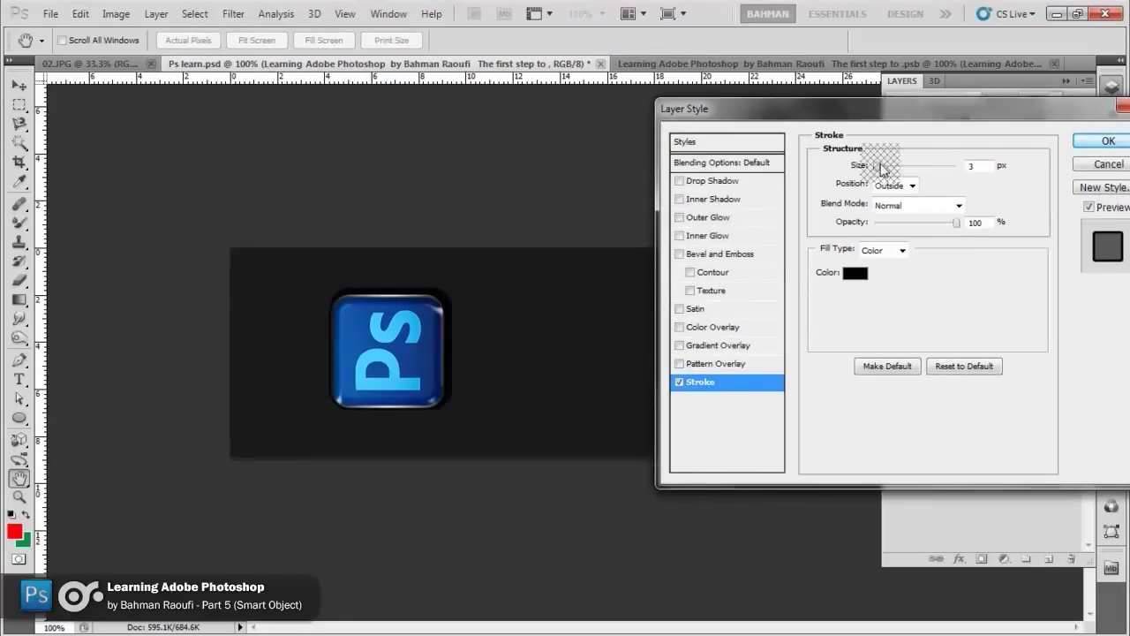
mouse_move(881, 167)
mouse_down()
mouse_move(910, 167)
mouse_move(877, 173)
mouse_up()
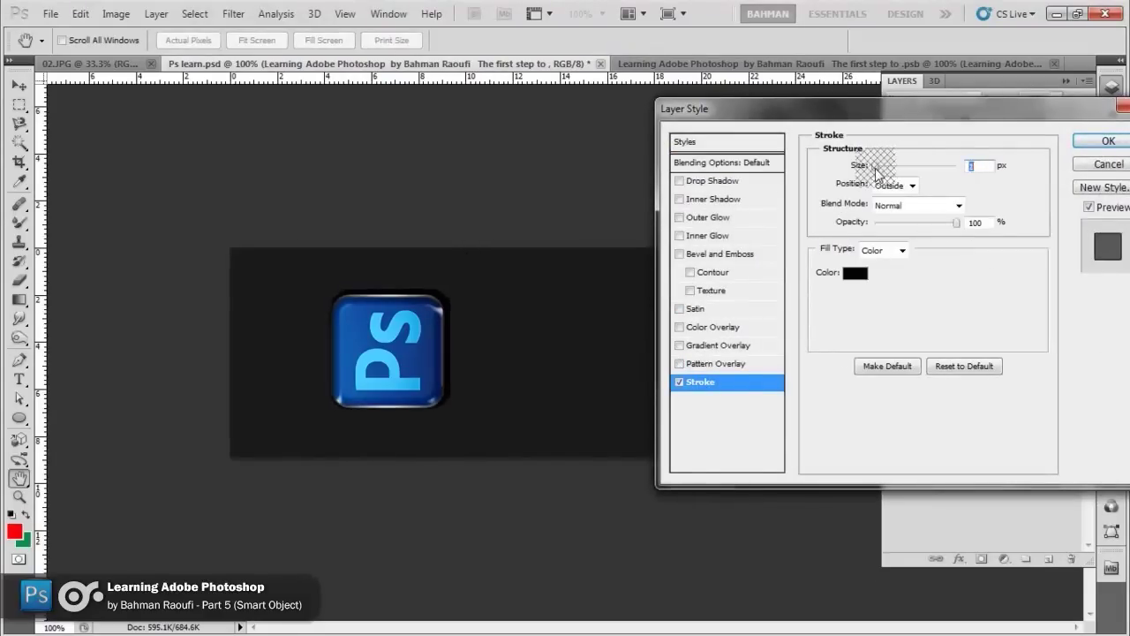
mouse_move(957, 221)
mouse_down()
mouse_move(895, 226)
mouse_move(963, 226)
mouse_up()
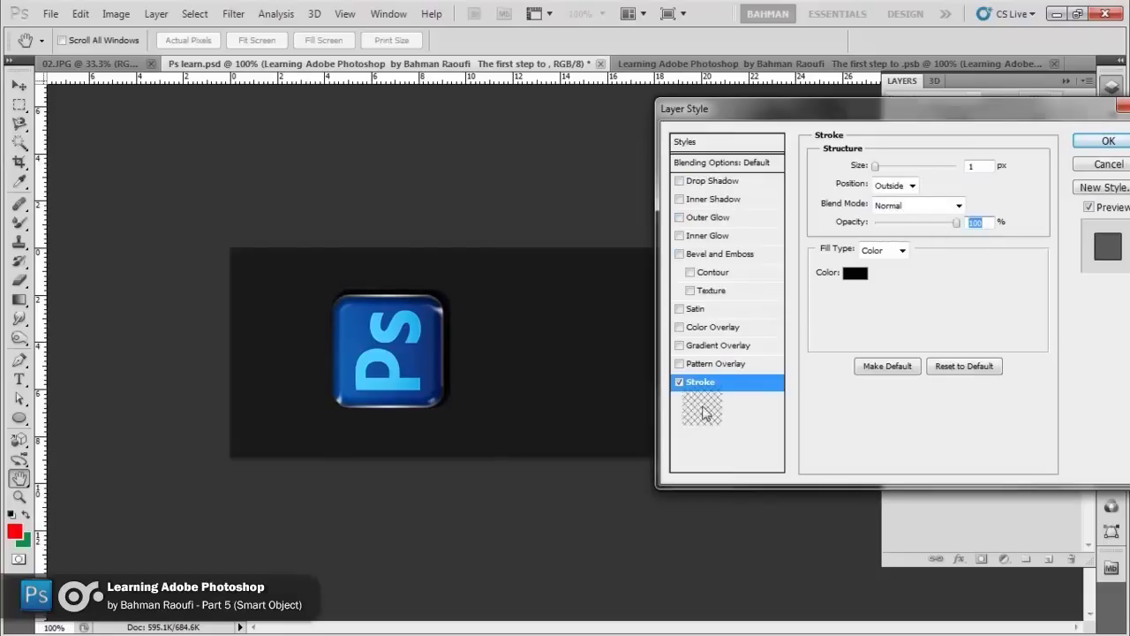
click(676, 382)
click(680, 181)
click(679, 381)
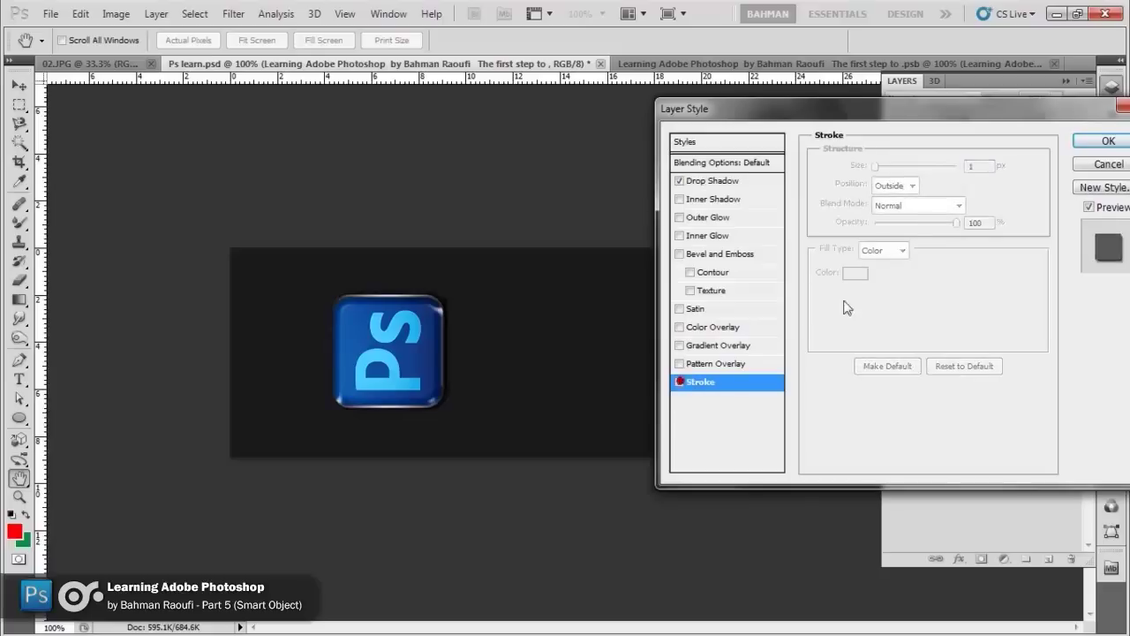
- Set the Ps icon's drop shadow to 100% opacity and reduce its size to 10 px
click(757, 182)
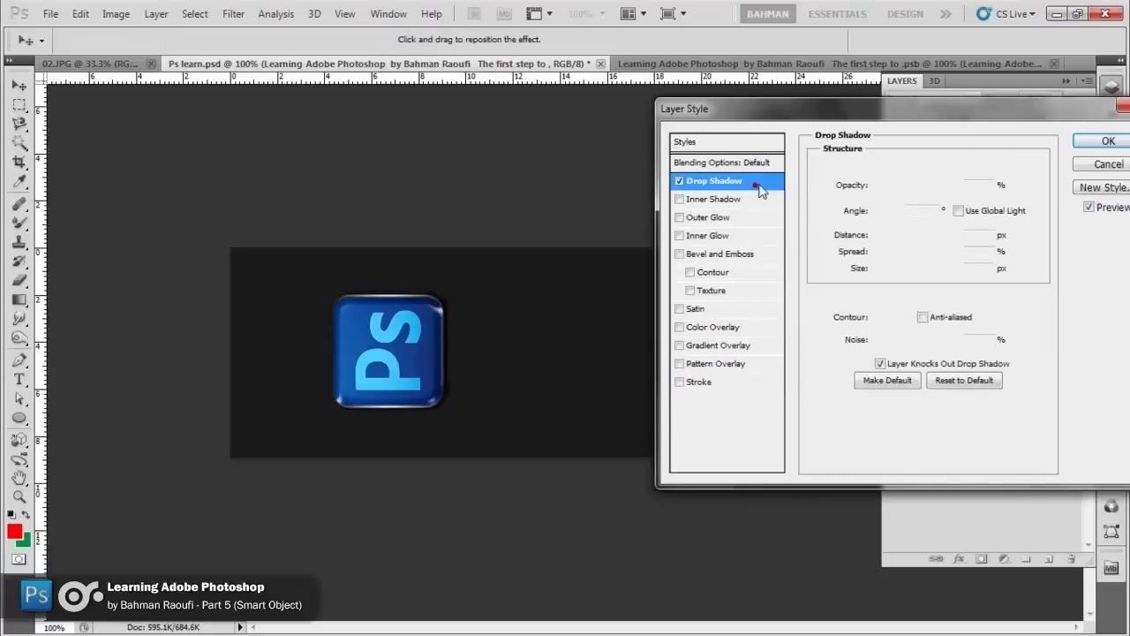
drag(885, 270, 888, 272)
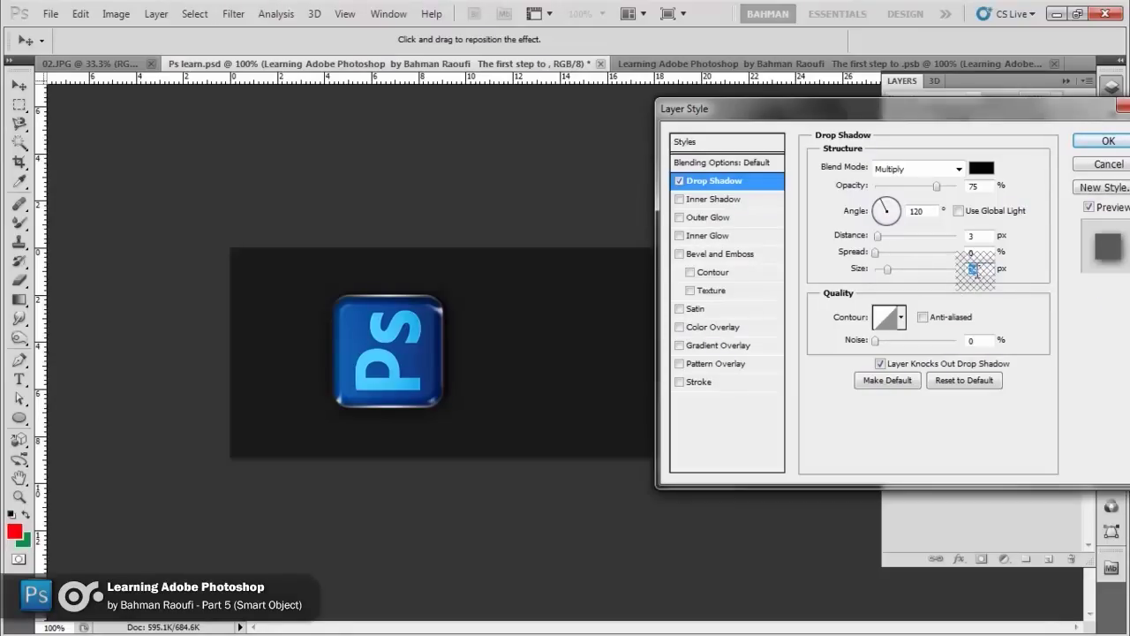
drag(938, 186, 959, 186)
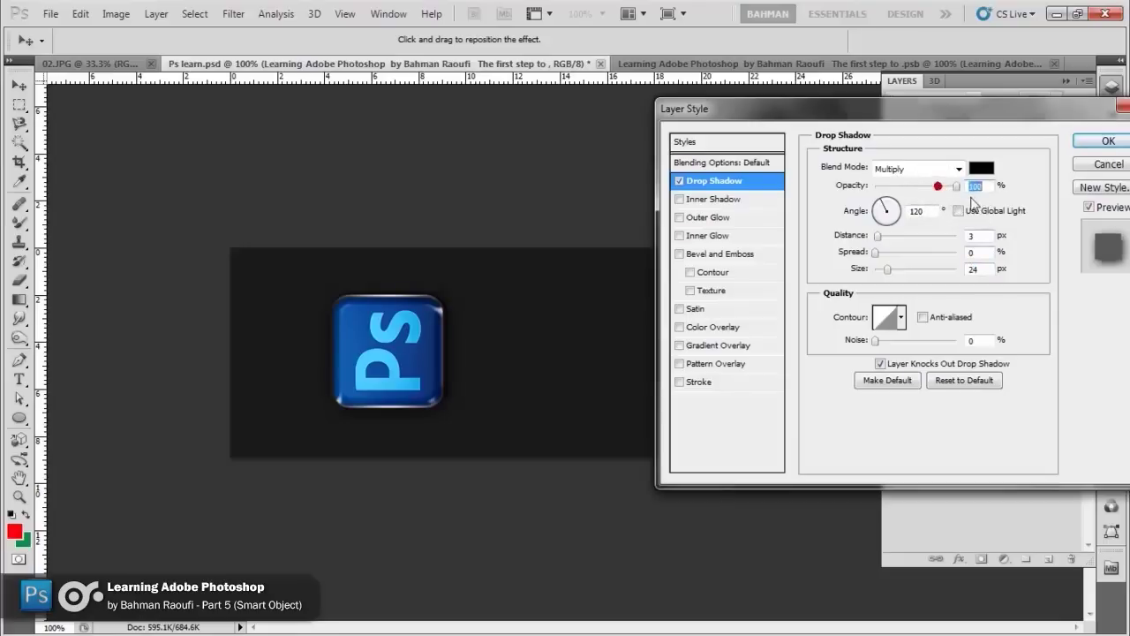
drag(887, 267, 887, 270)
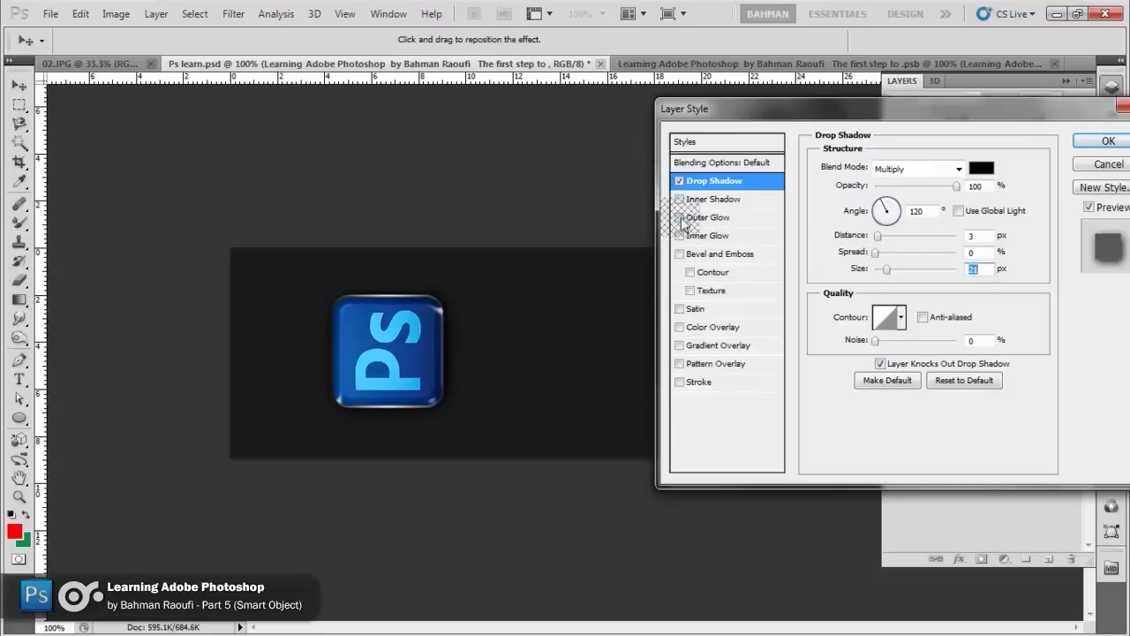
- Try an Outer Glow at size 0, then cancel the Layer Style dialog, discarding all trial effects
click(681, 218)
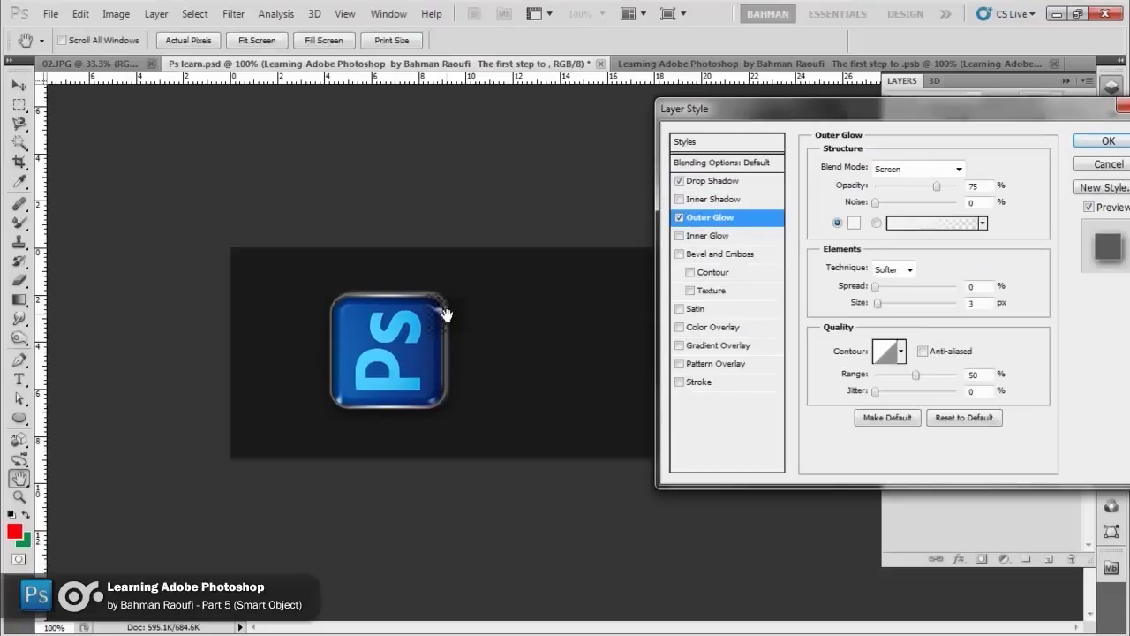
mouse_move(878, 303)
mouse_down()
mouse_move(862, 303)
mouse_move(888, 307)
mouse_up()
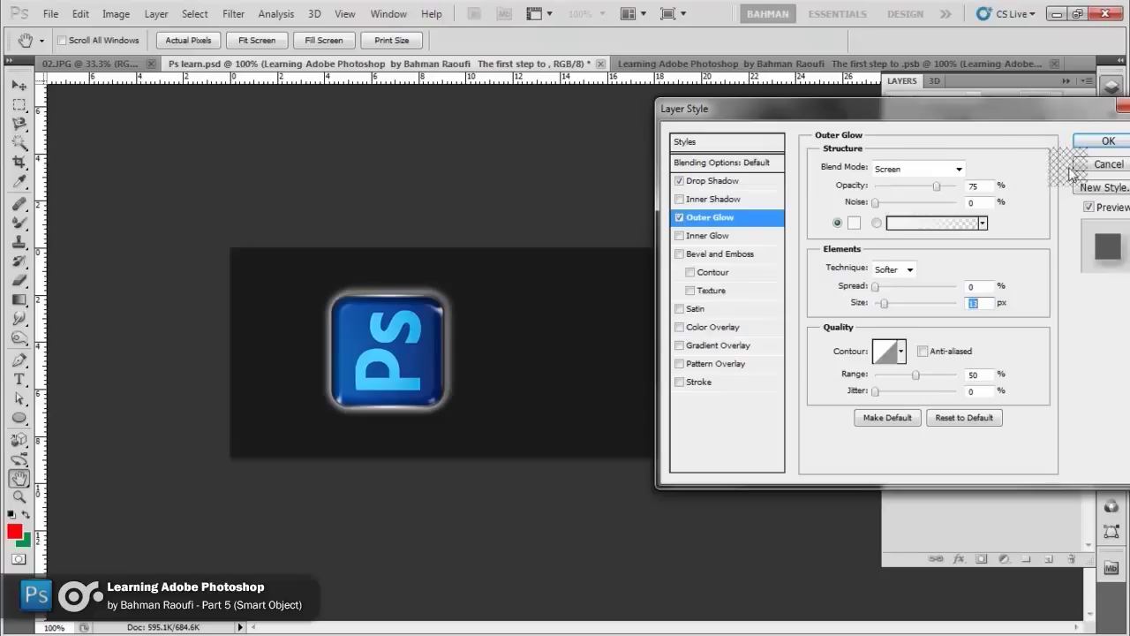
click(1109, 164)
mouse_move(998, 234)
mouse_down()
mouse_move(957, 269)
mouse_move(996, 229)
mouse_up()
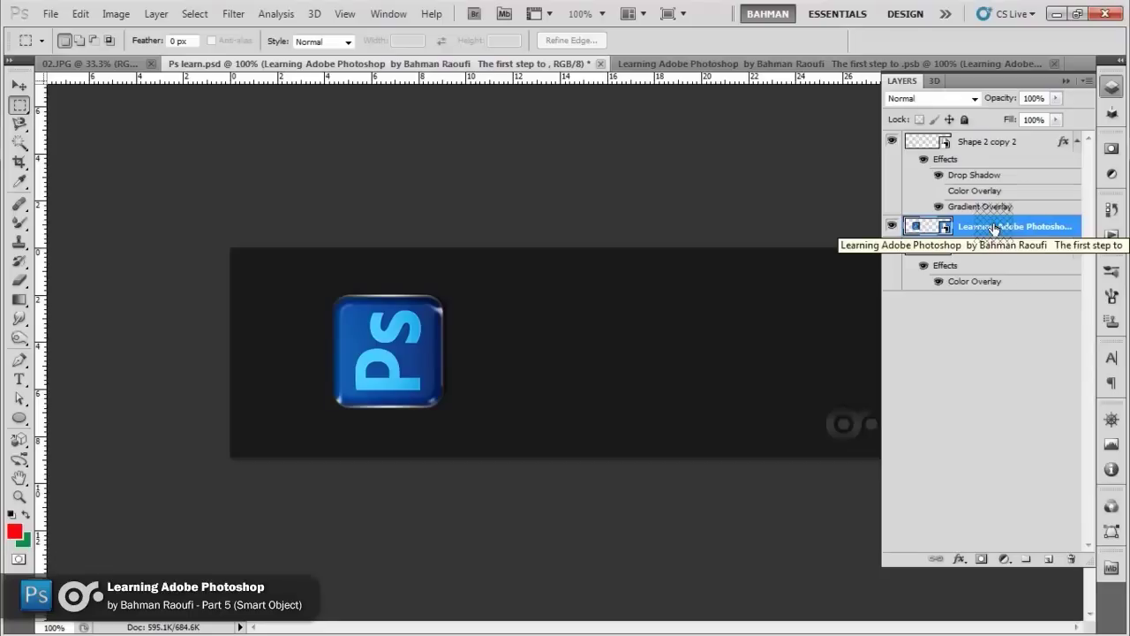
- Duplicate the Ps icon layer and move copies to the right and middle of the banner
key(ctrl+j)
key(ctrl+j)
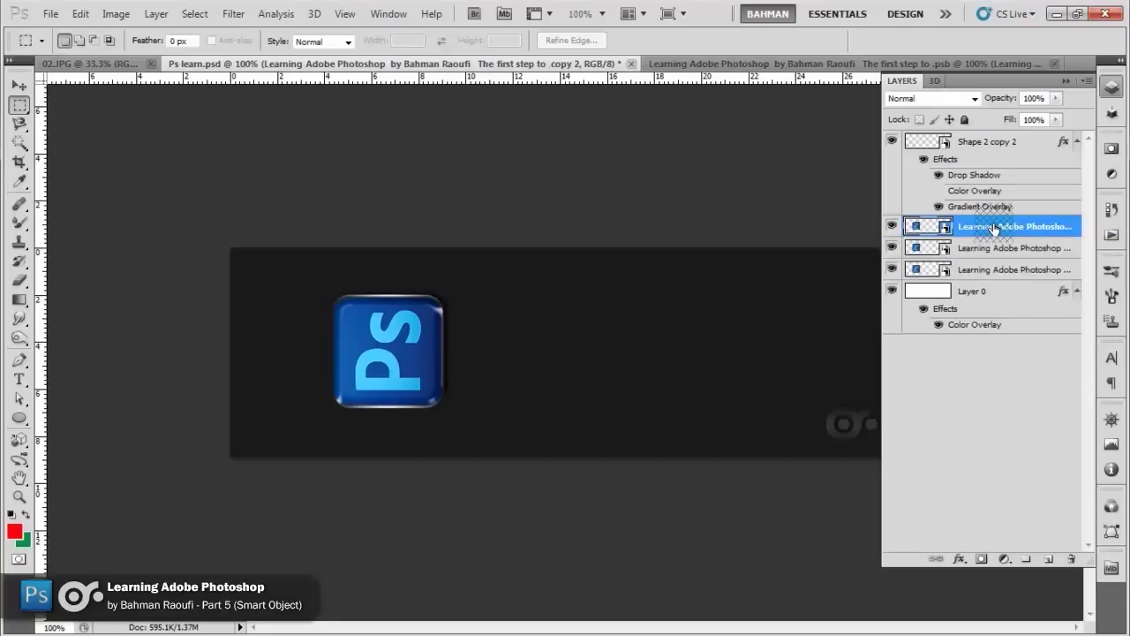
drag(389, 353, 756, 351)
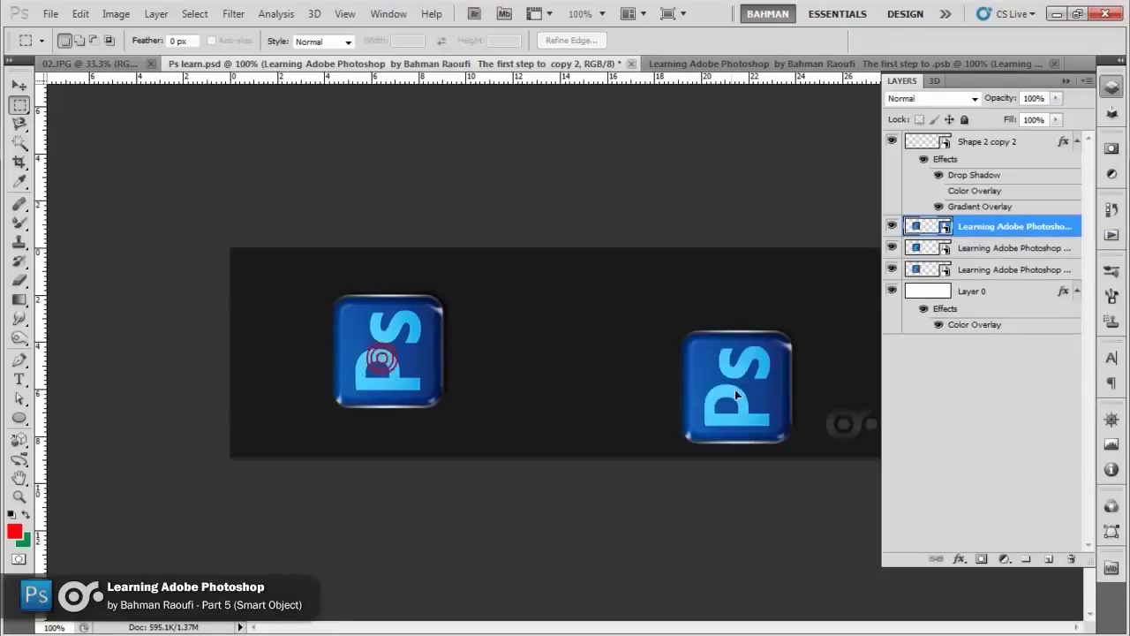
click(963, 248)
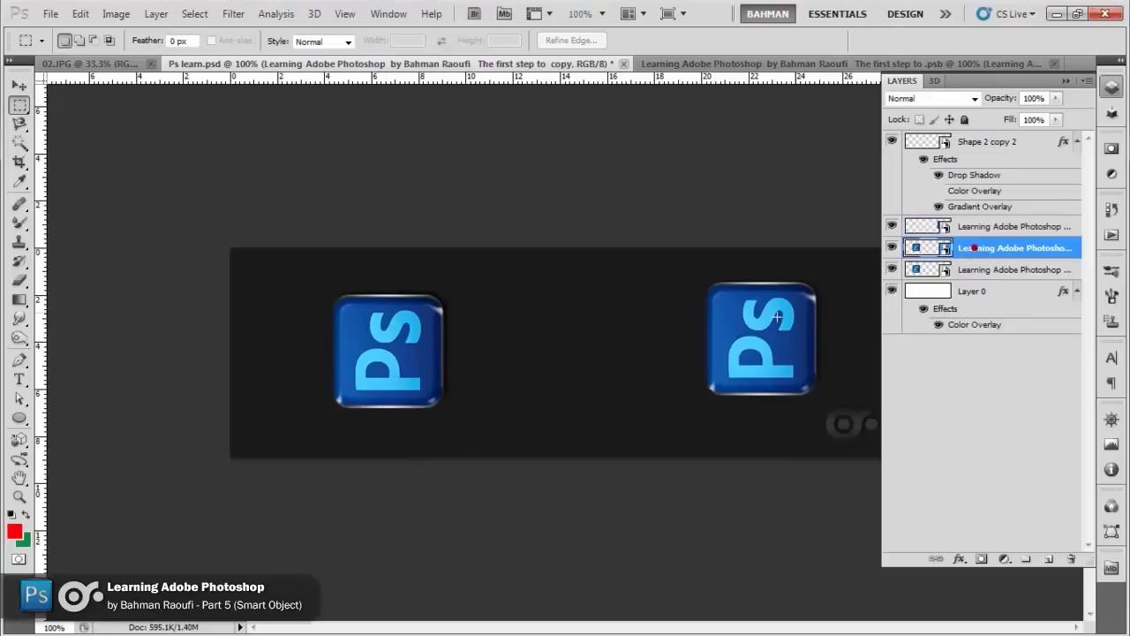
drag(405, 343, 585, 353)
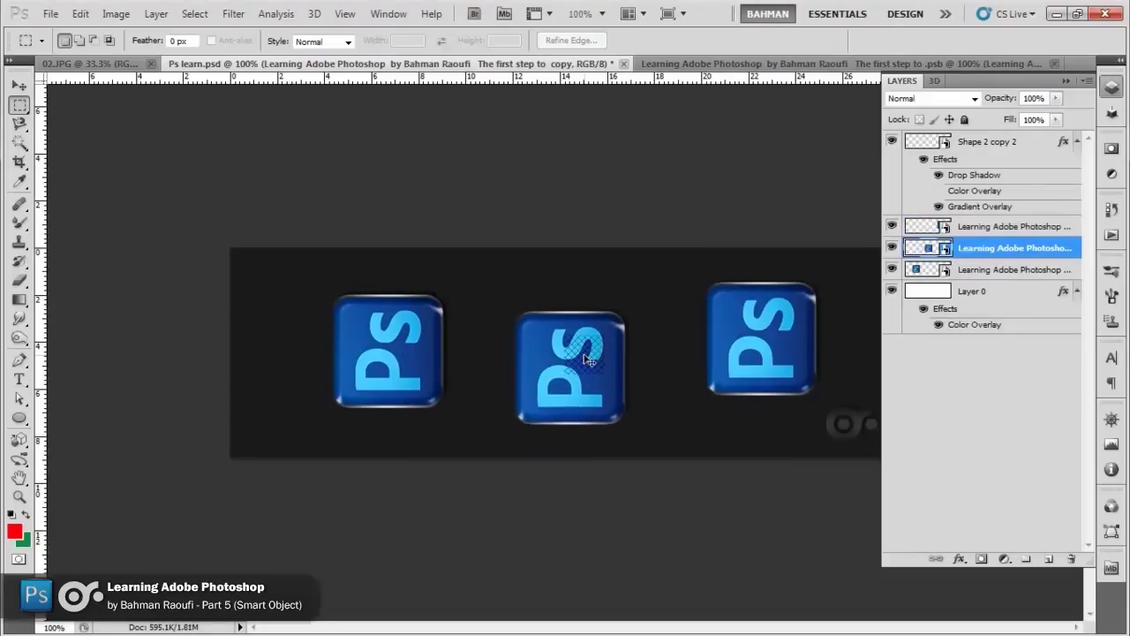
- Rotate the middle Ps icon copy by 15° with Free Transform
key(ctrl+t)
drag(452, 264, 466, 233)
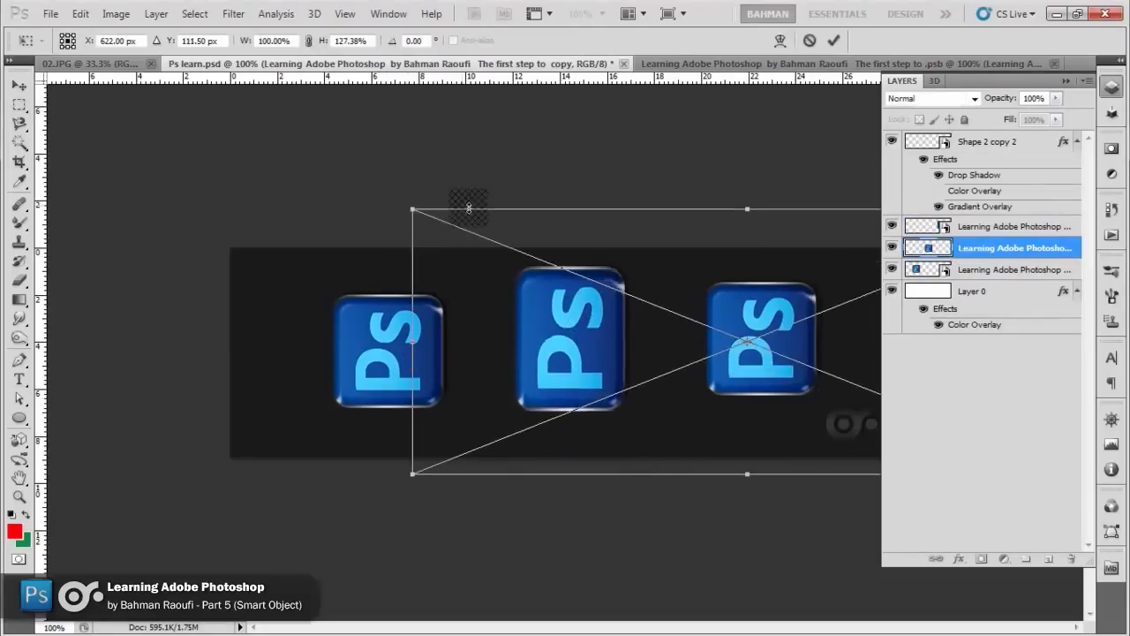
key(ctrl+z)
drag(392, 235, 505, 198)
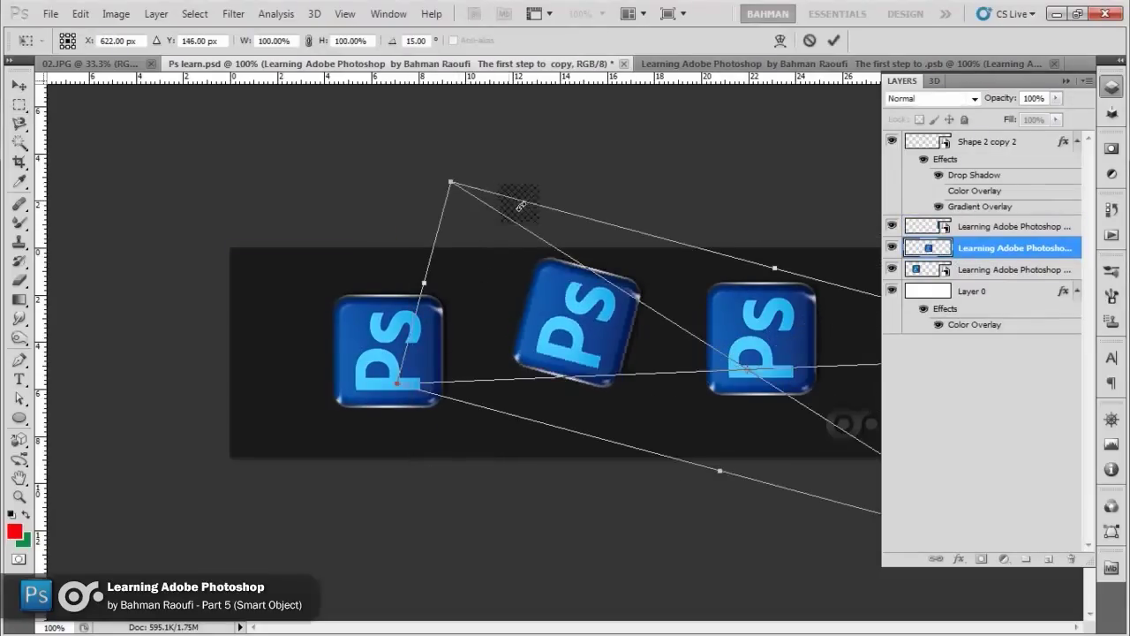
key(Return)
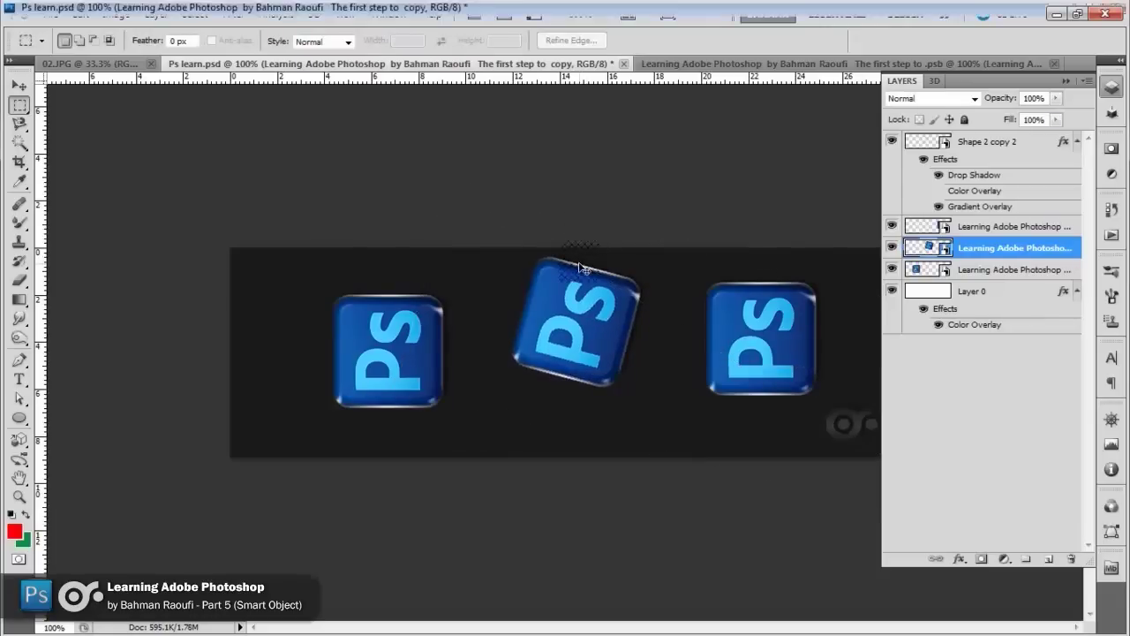
key(ctrl+z)
- Scale the right-hand icon copy down to about 57% and move it up and left
ctrl+right_click(781, 332)
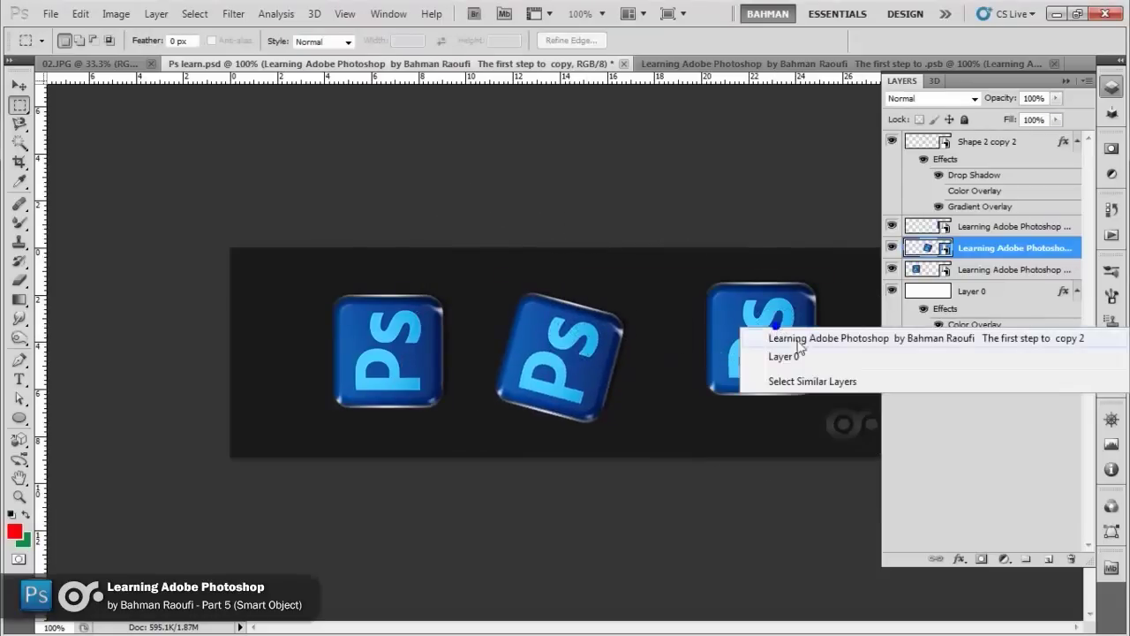
click(806, 341)
key(ctrl+t)
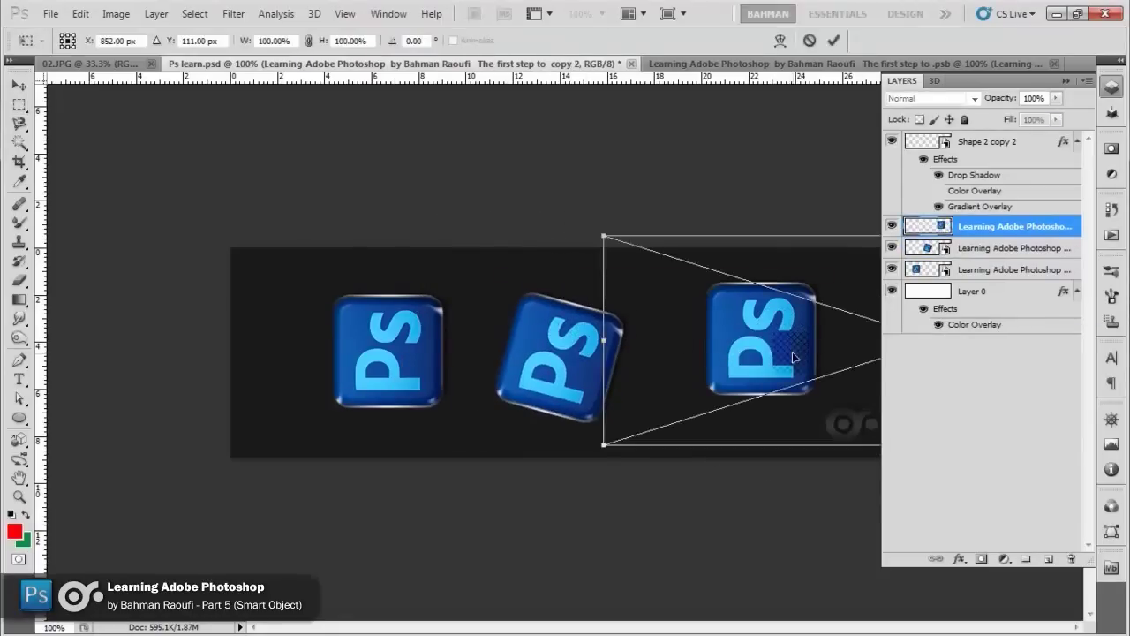
drag(603, 236, 748, 281)
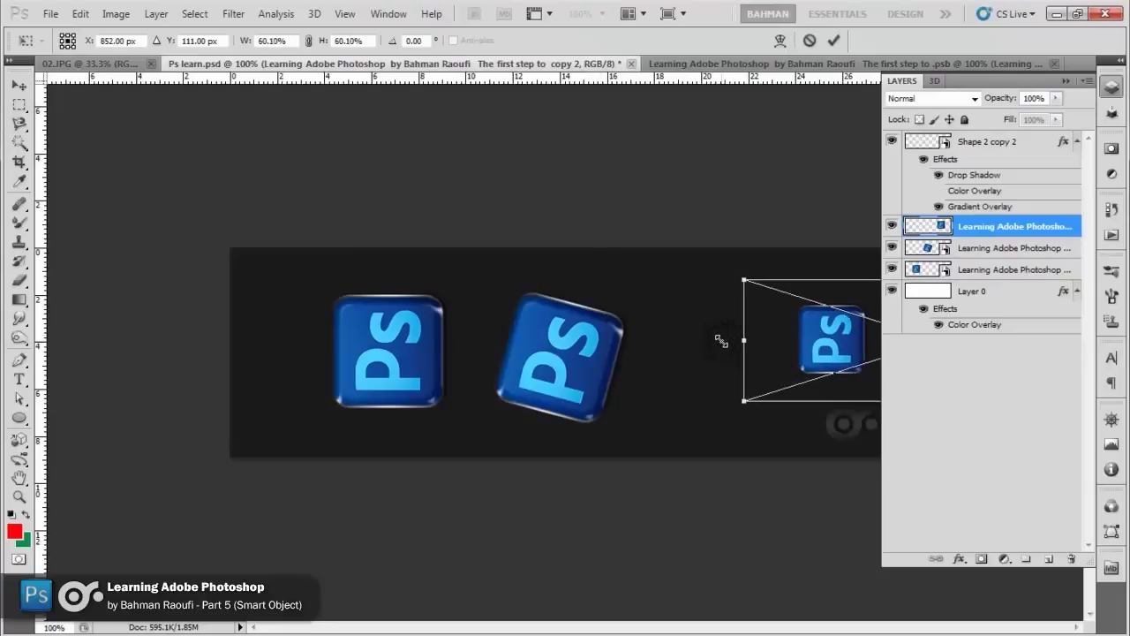
drag(832, 342, 722, 318)
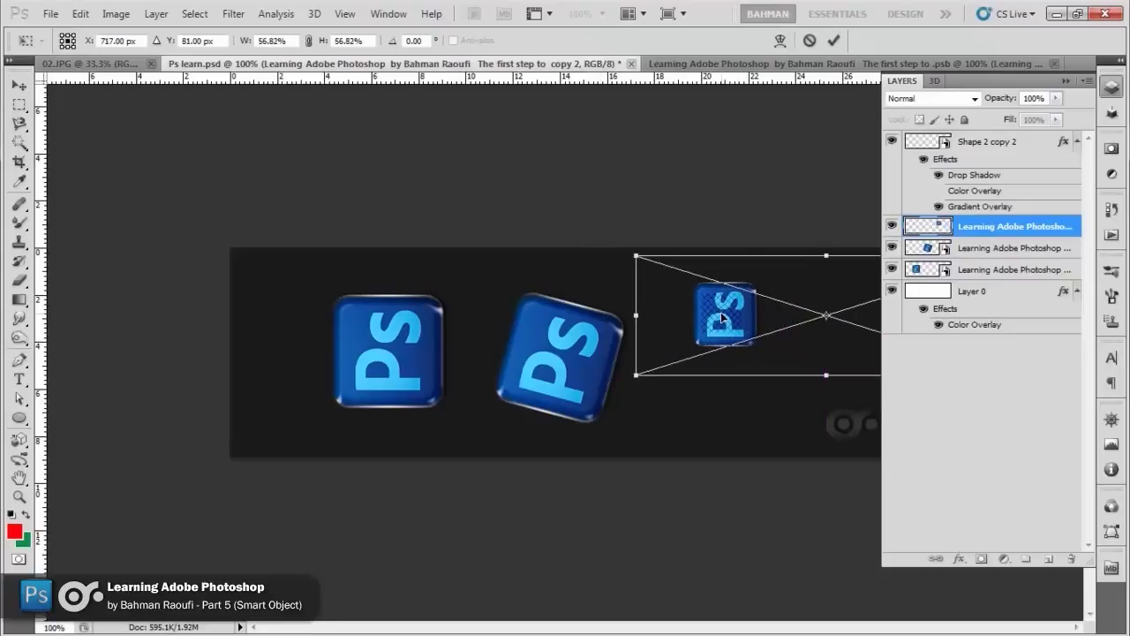
key(Return)
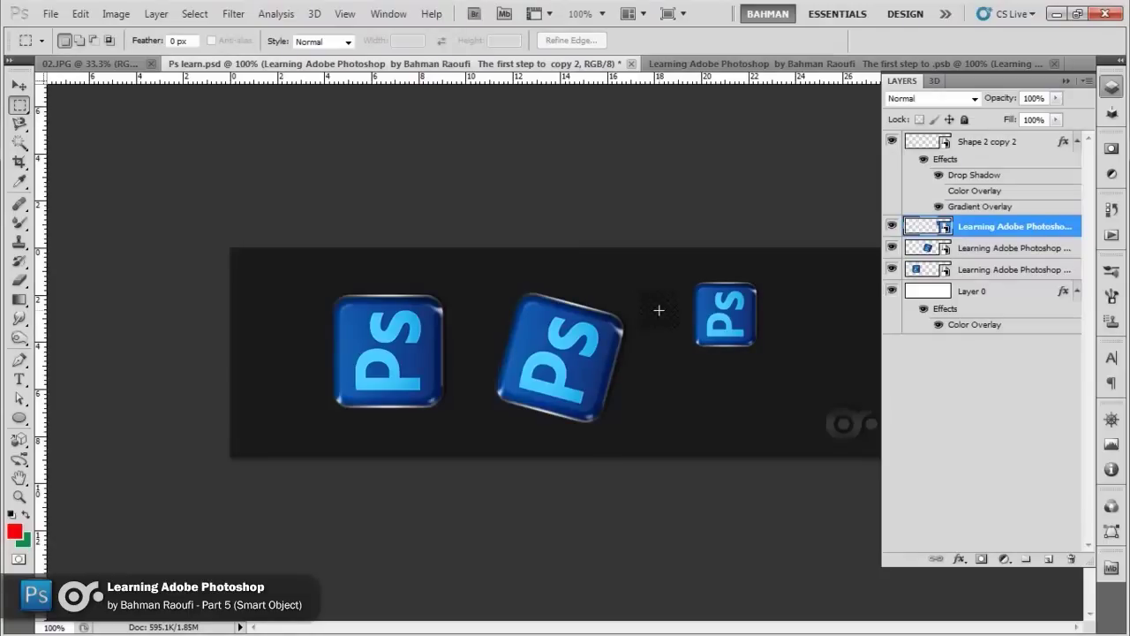
- Close the icon's .psb document and add two more small icon copies below-right and up-right
click(1053, 64)
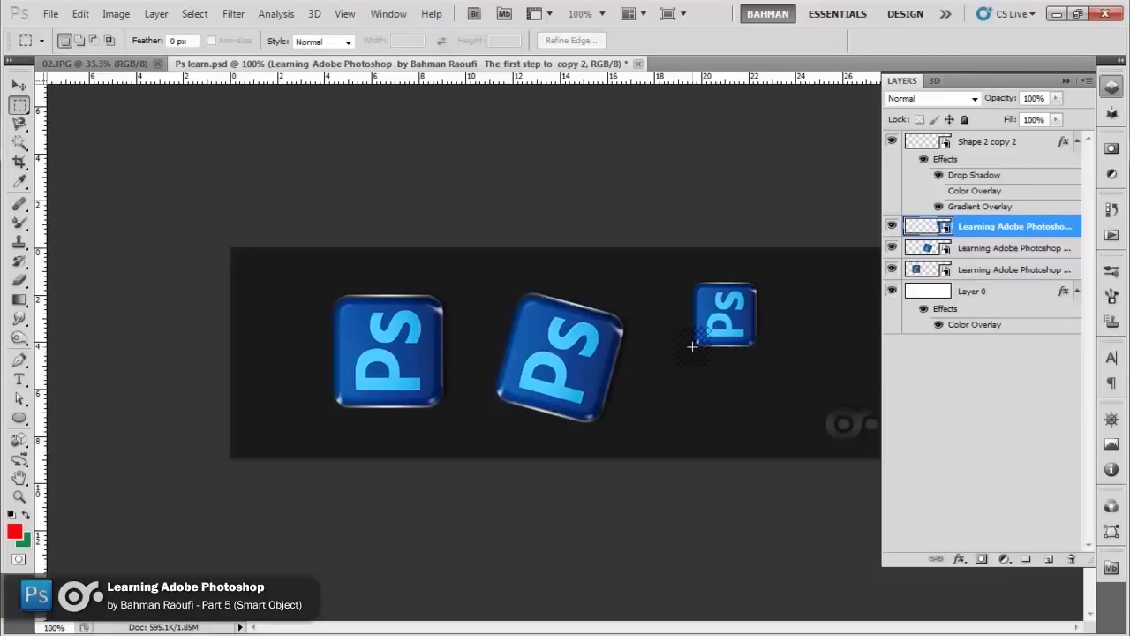
mouse_move(724, 332)
mouse_down()
mouse_move(765, 430)
mouse_move(664, 410)
mouse_up()
drag(772, 346, 847, 304)
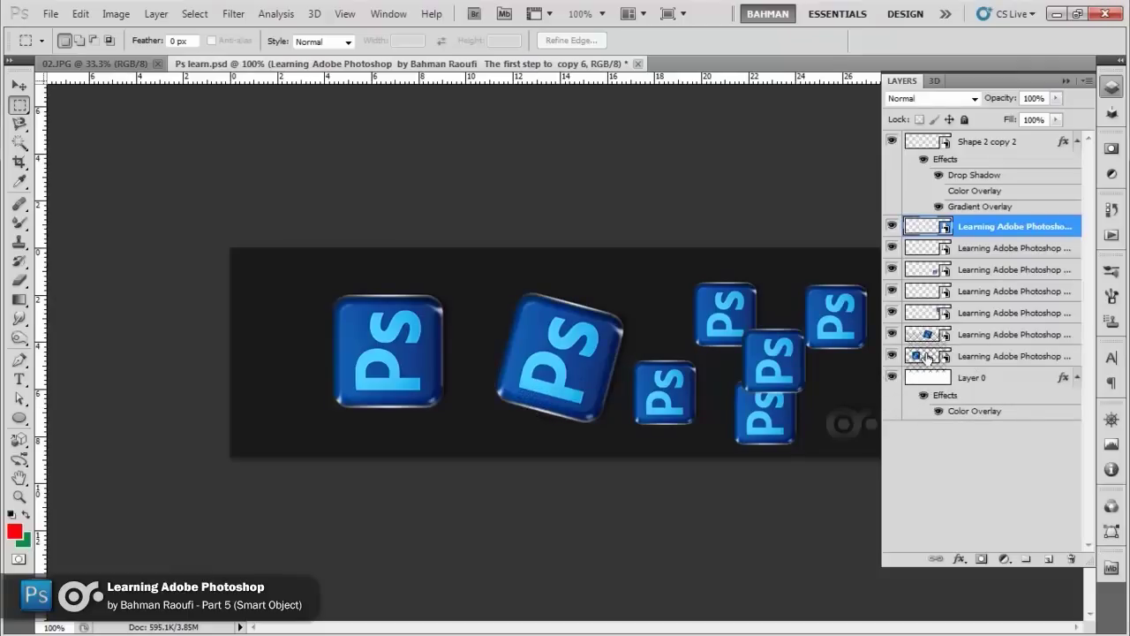
- Open the Ps icon smart object's contents and select Layer 2 under the button
double_click(947, 359)
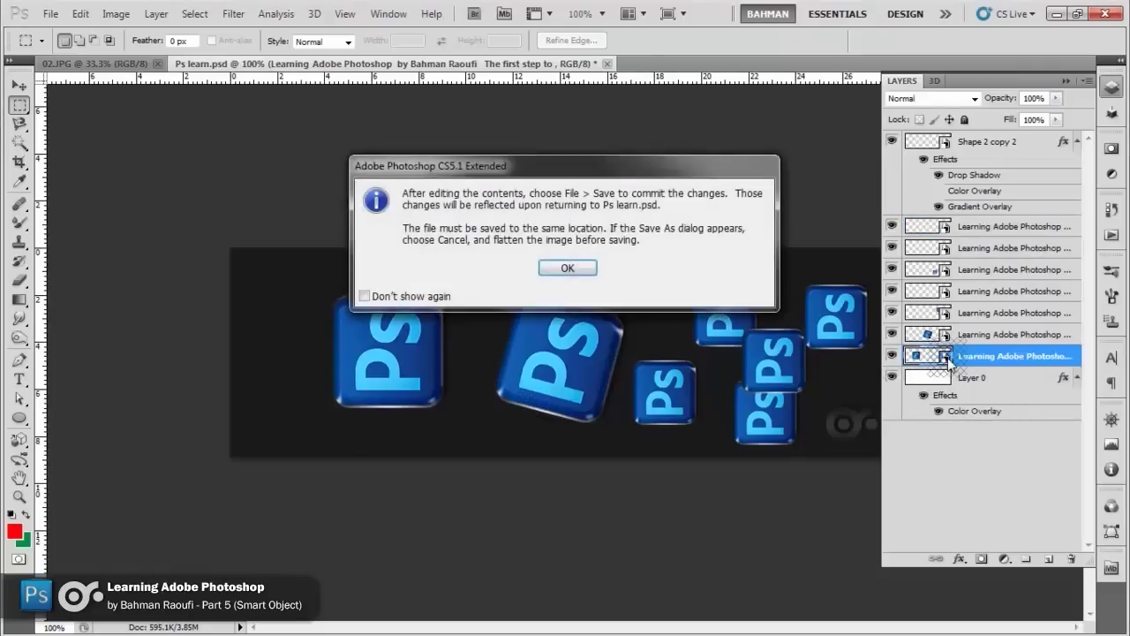
click(557, 268)
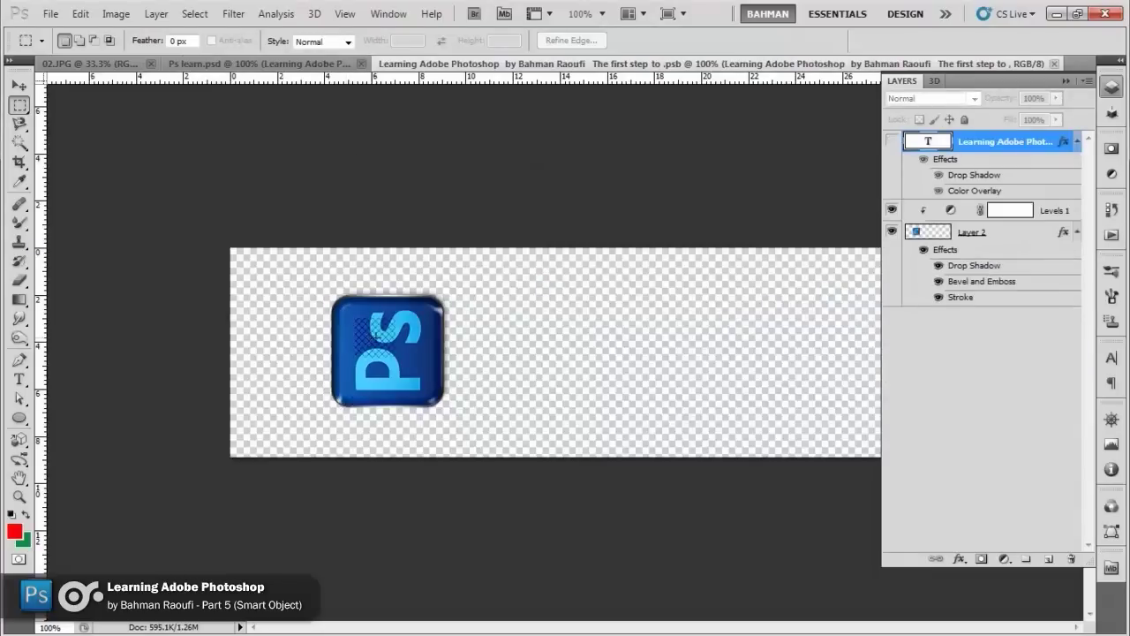
right_click(375, 334)
click(418, 367)
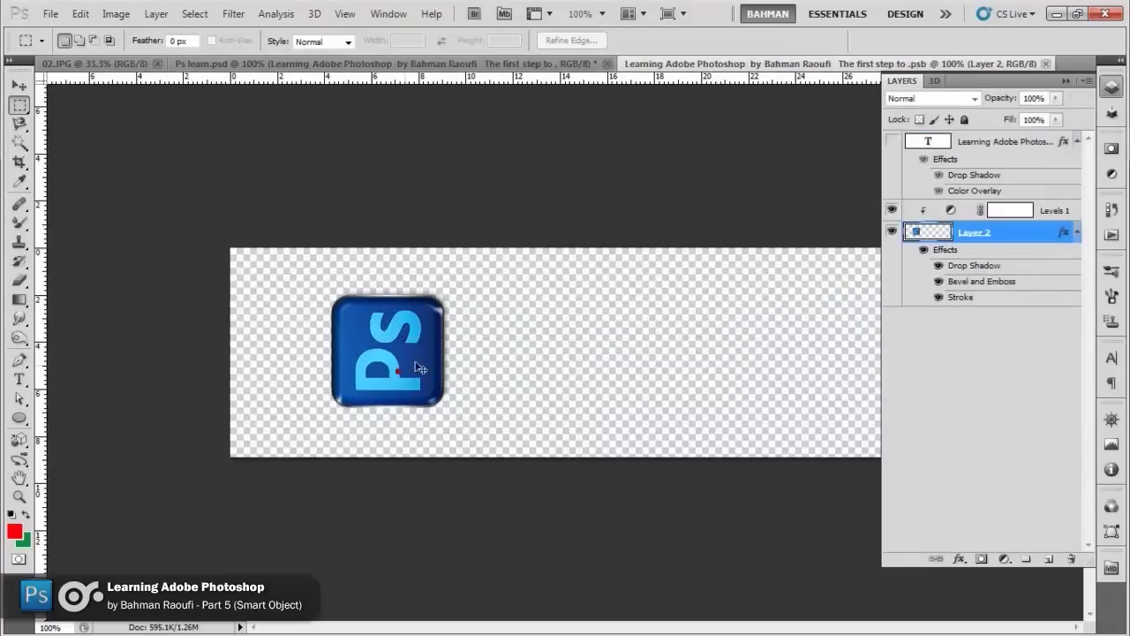
drag(967, 281, 1013, 277)
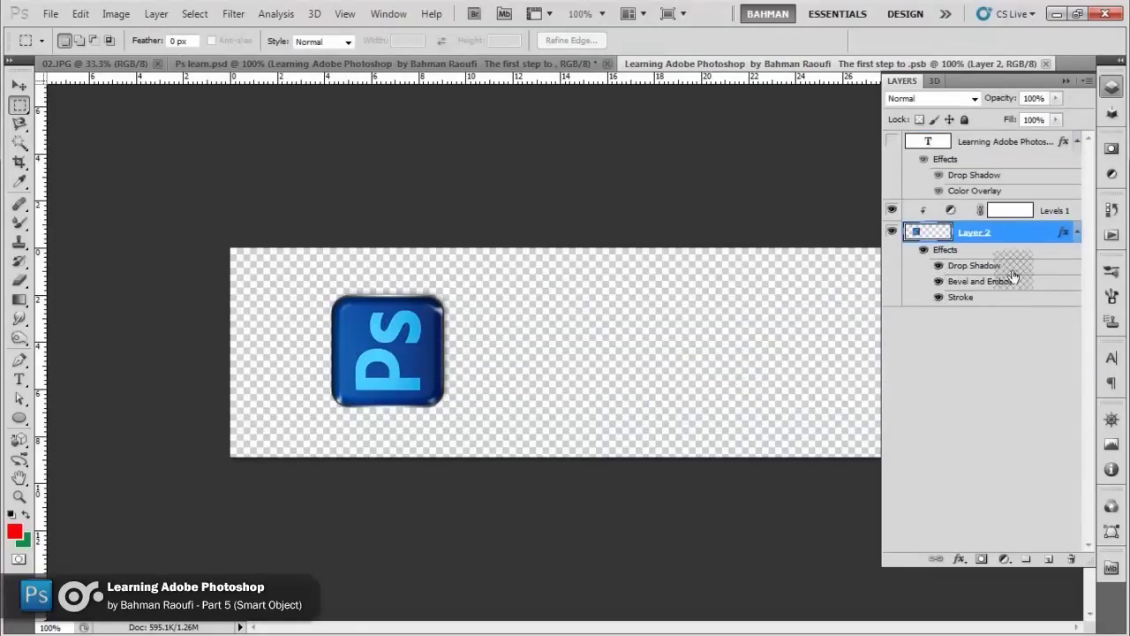
- Give Layer 2 a Multiply Color Overlay in pink-red ff004e
double_click(972, 252)
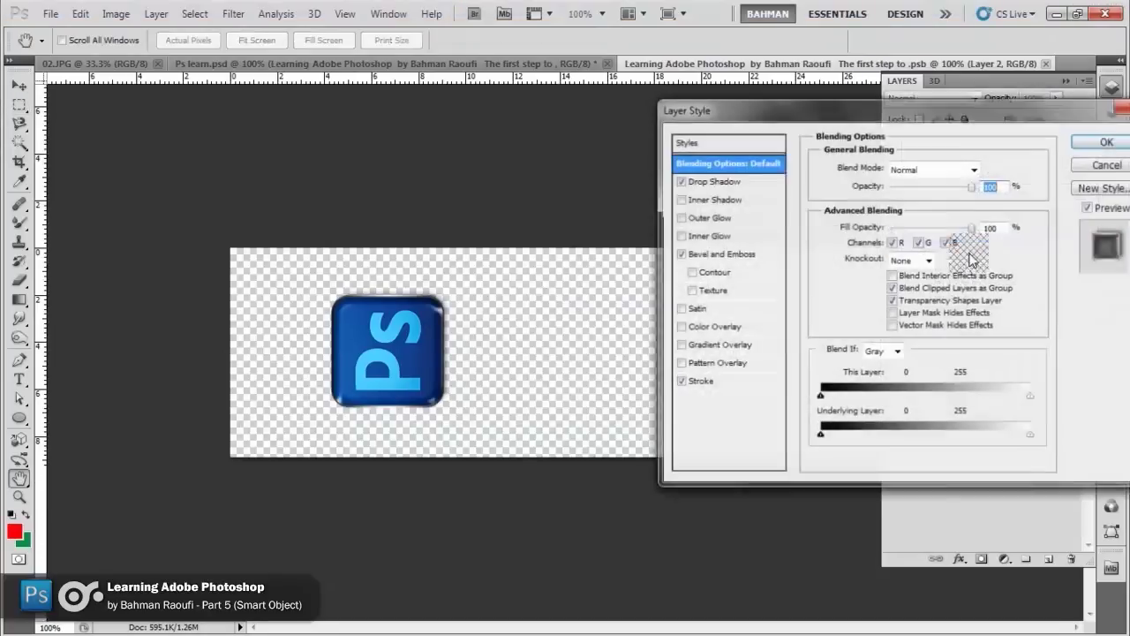
click(694, 327)
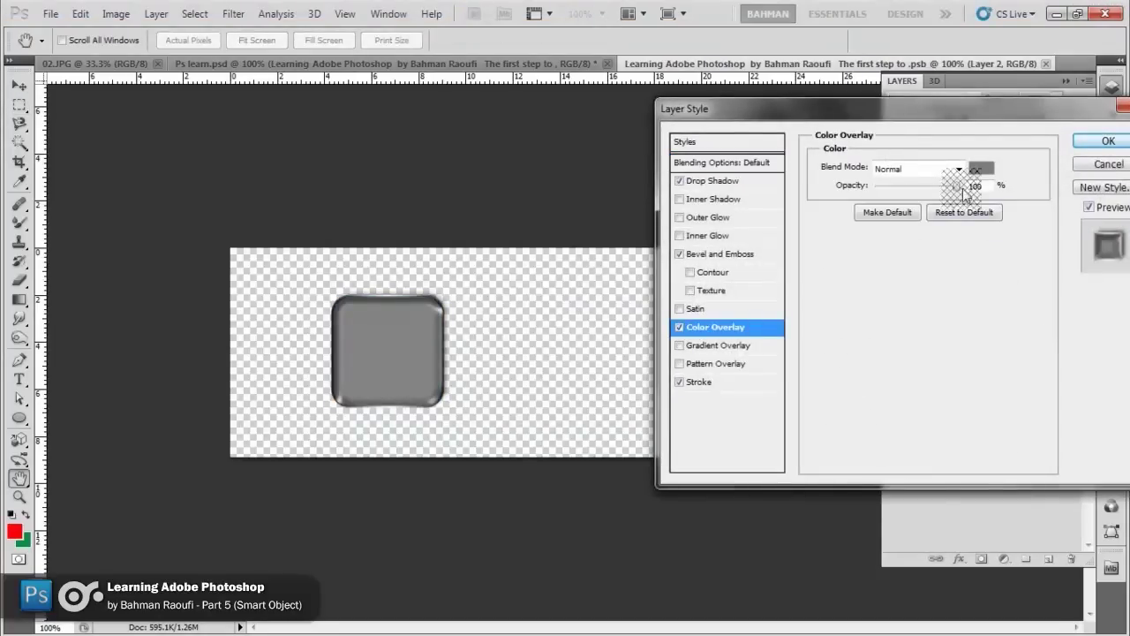
click(959, 168)
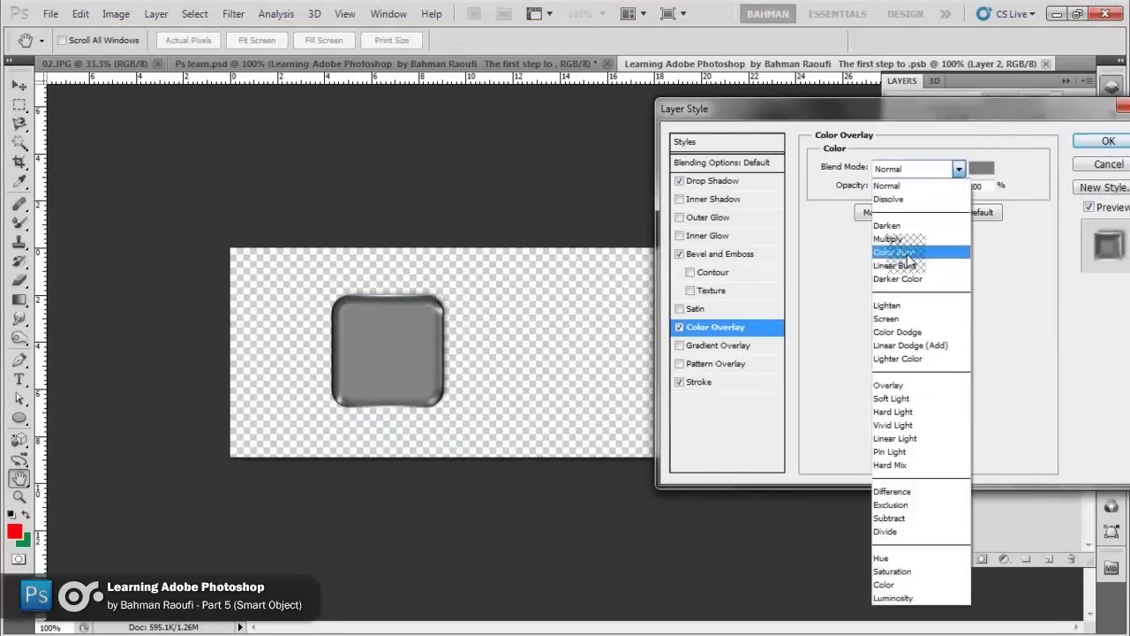
click(888, 238)
click(982, 168)
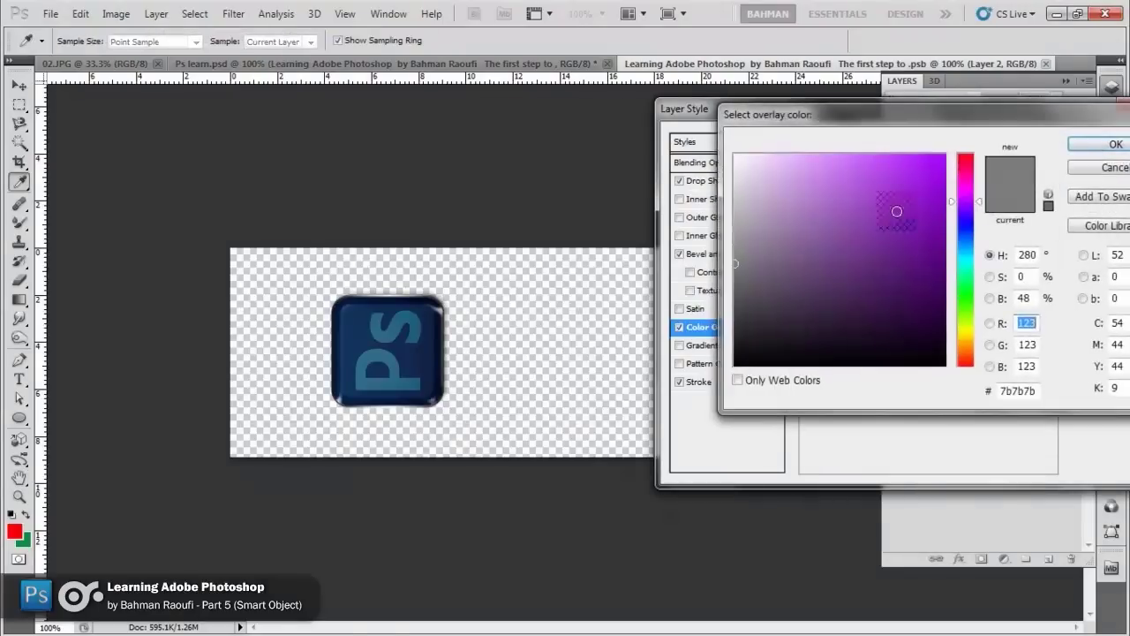
click(909, 190)
click(976, 168)
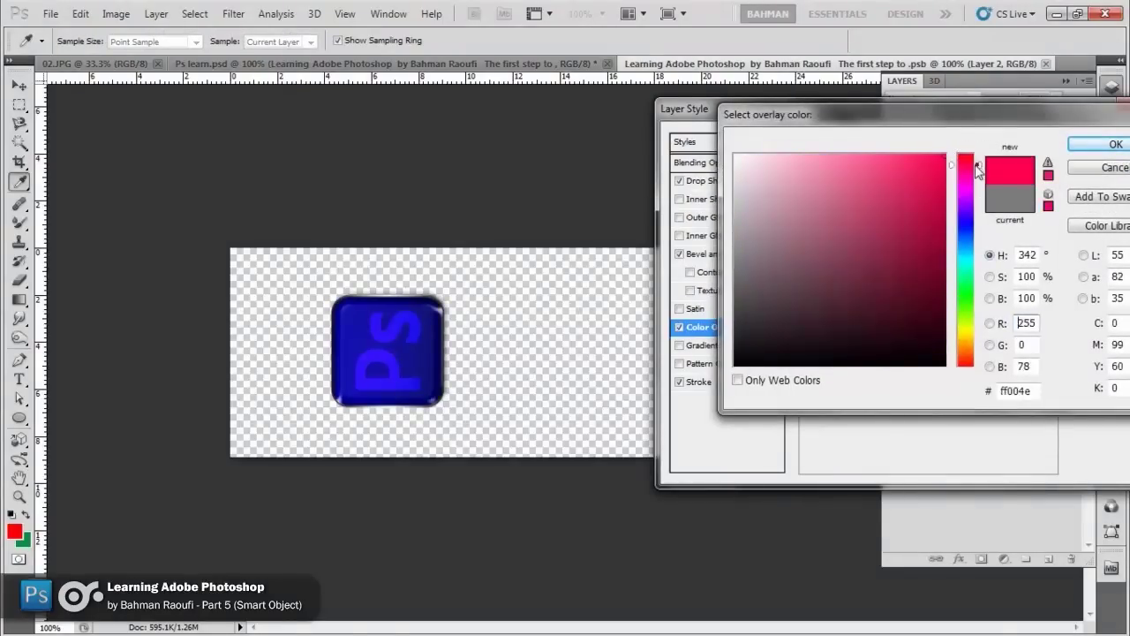
key(Return)
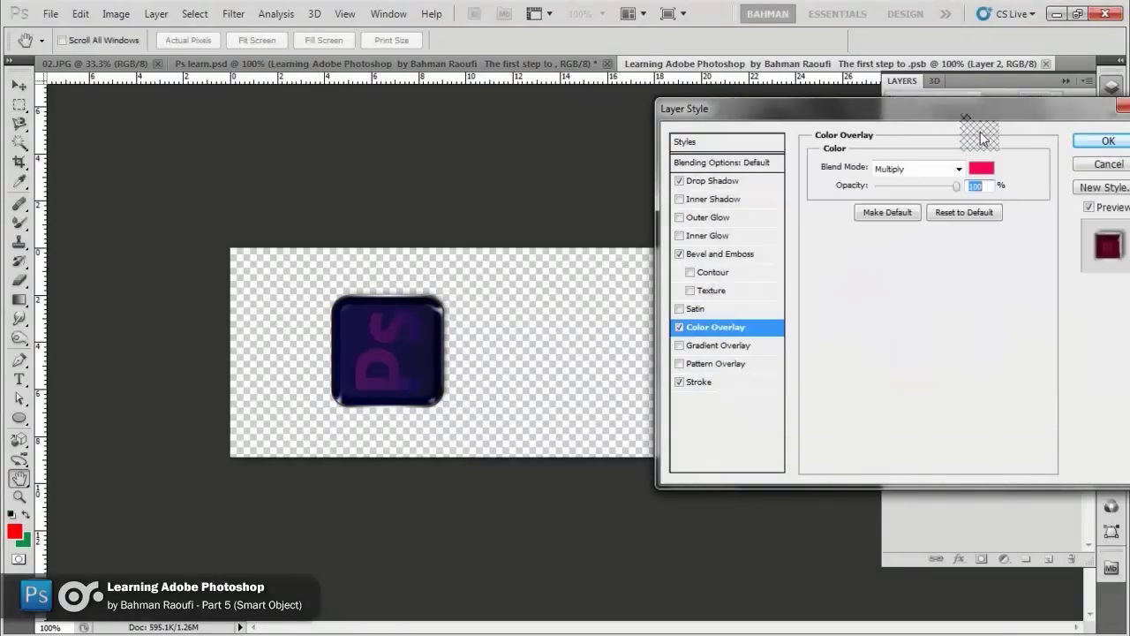
key(Return)
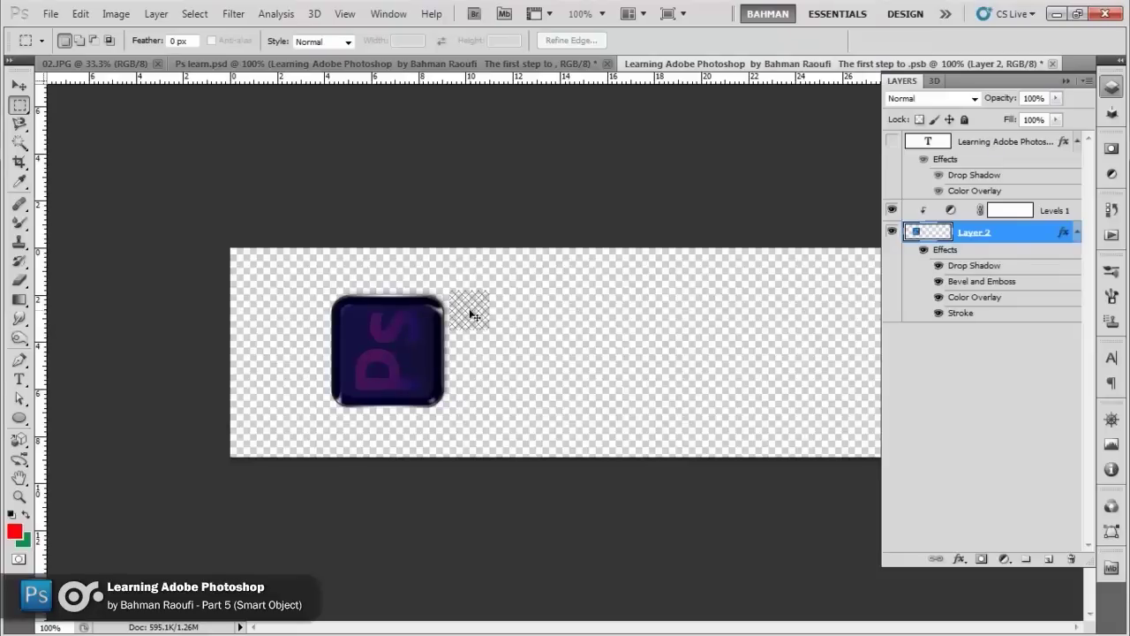
click(497, 65)
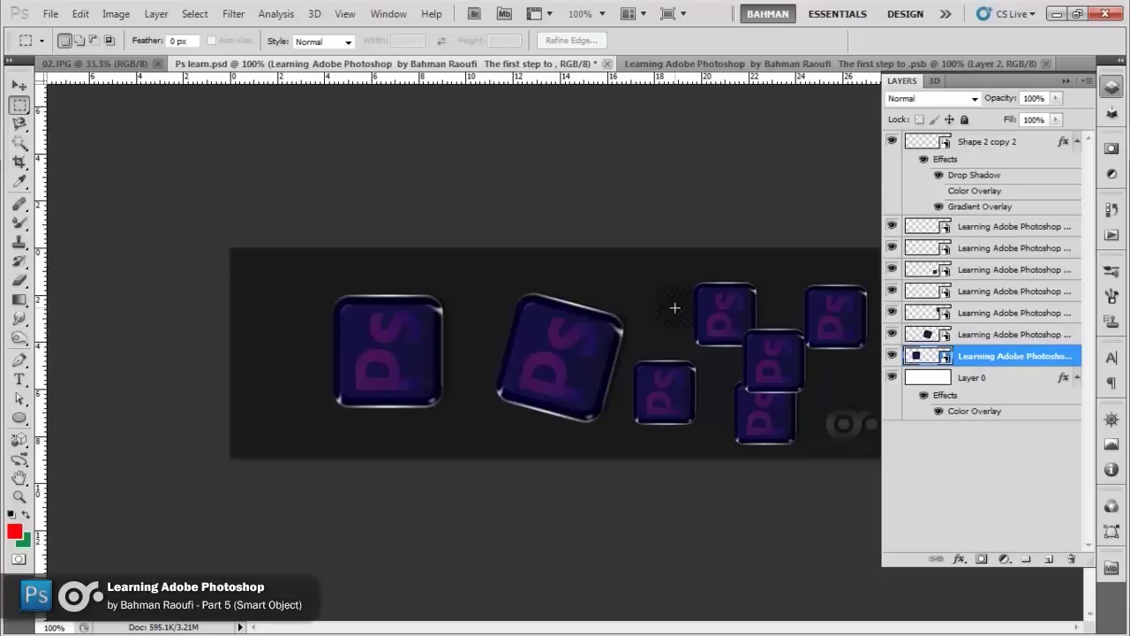
- Move the leftmost Ps icon slightly left, undoing a trial shrink to half size
ctrl+right_click(424, 359)
click(434, 359)
drag(430, 361, 358, 353)
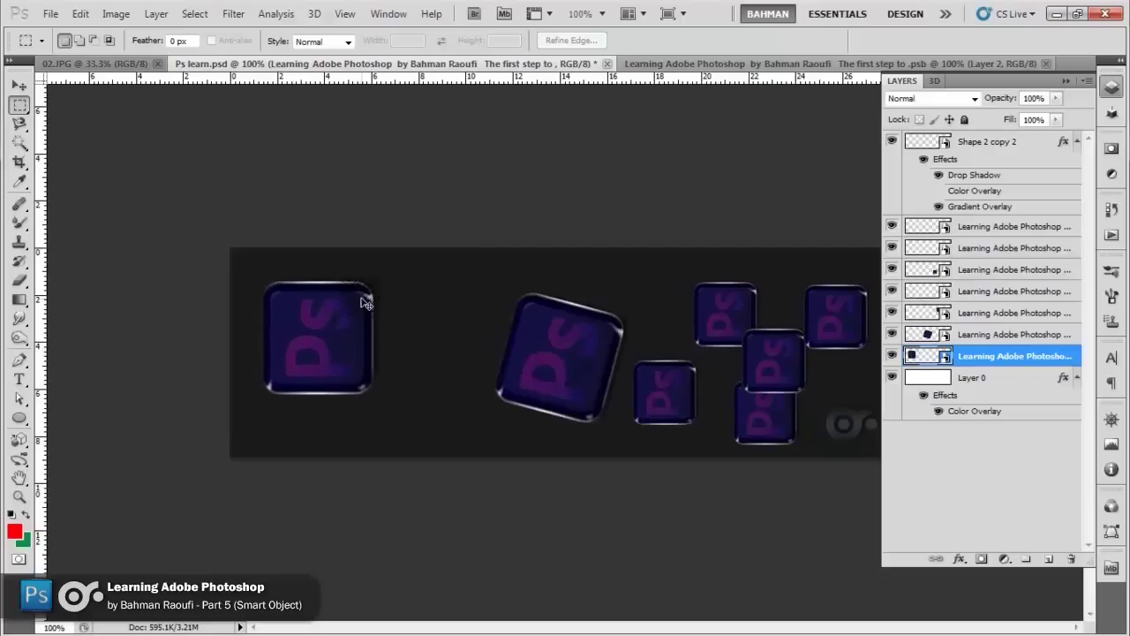
key(ctrl+t)
drag(830, 442, 664, 391)
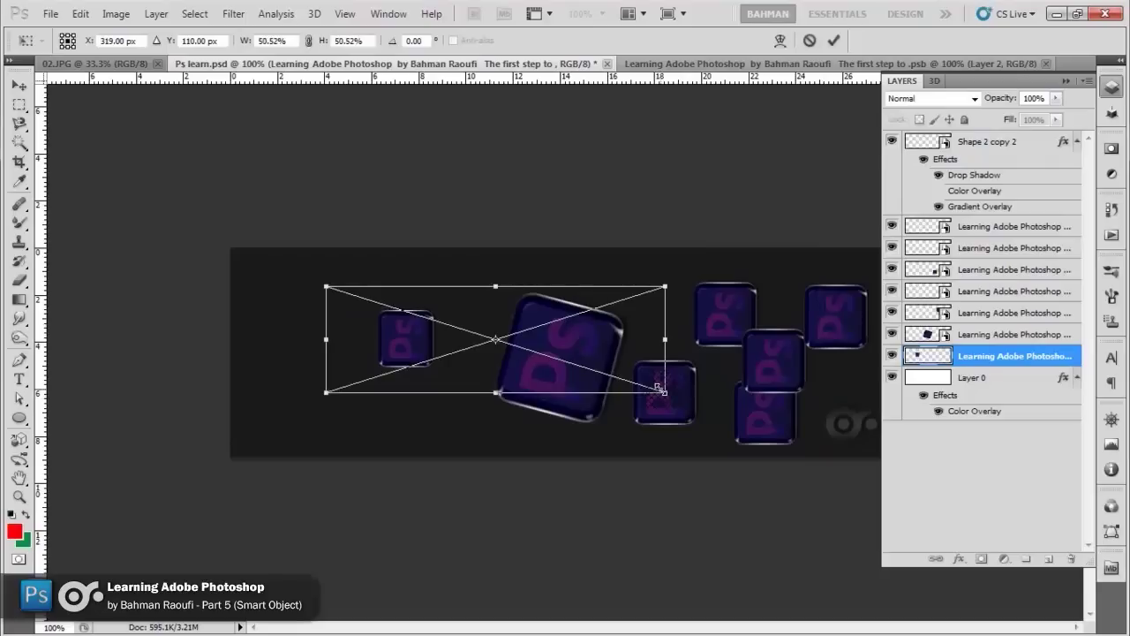
key(Return)
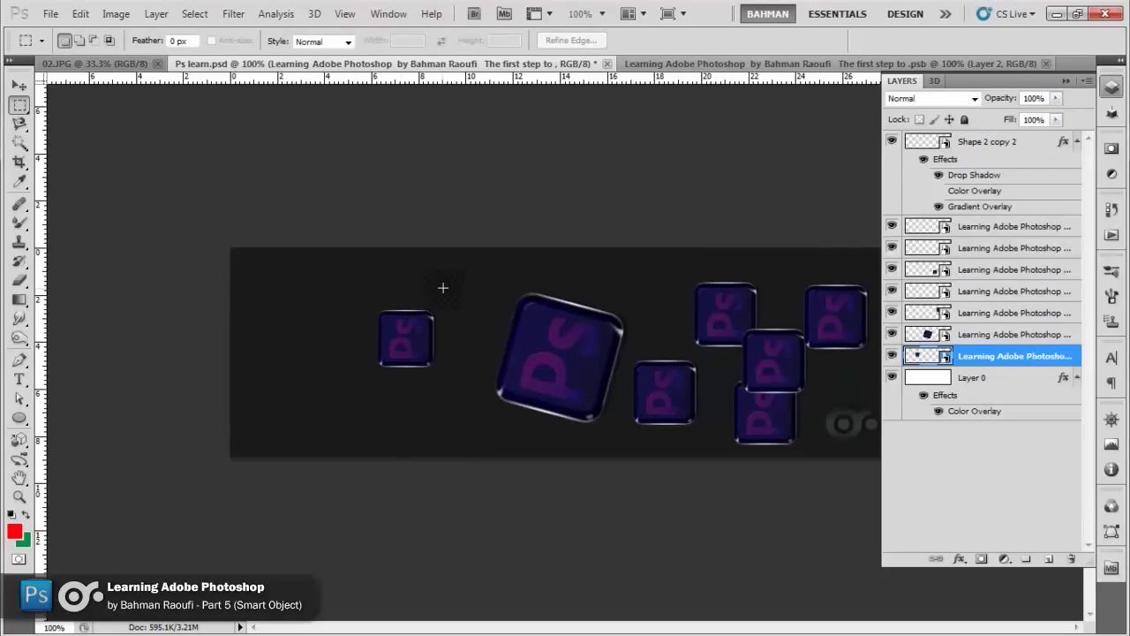
key(ctrl+z)
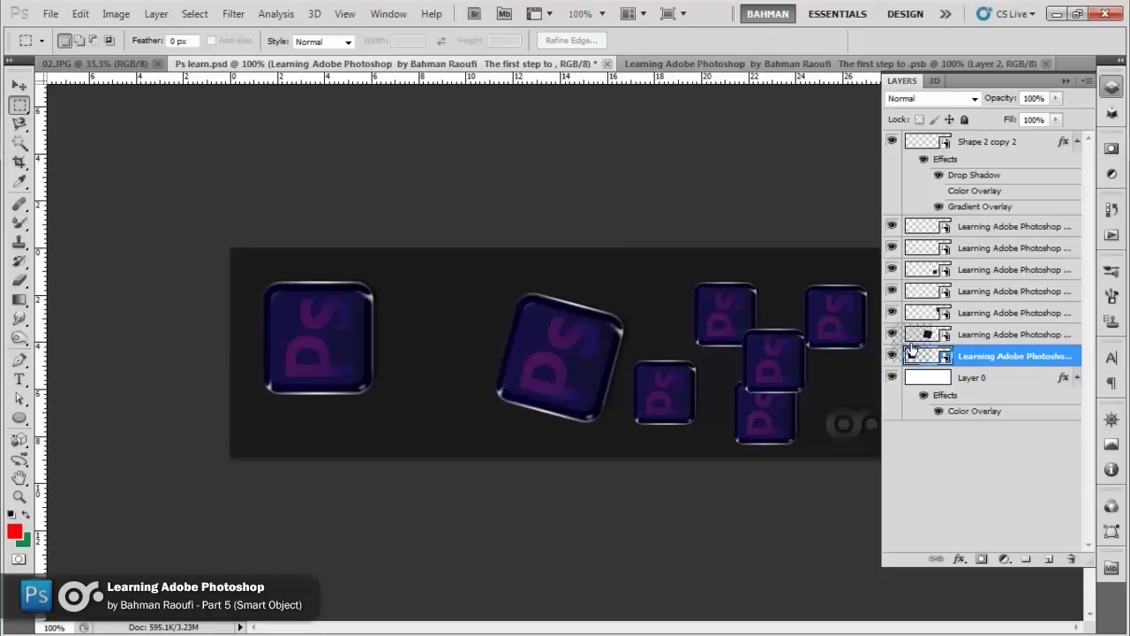
mouse_move(932, 355)
mouse_down()
mouse_move(946, 357)
mouse_move(1029, 61)
mouse_move(1045, 70)
mouse_move(947, 358)
mouse_up()
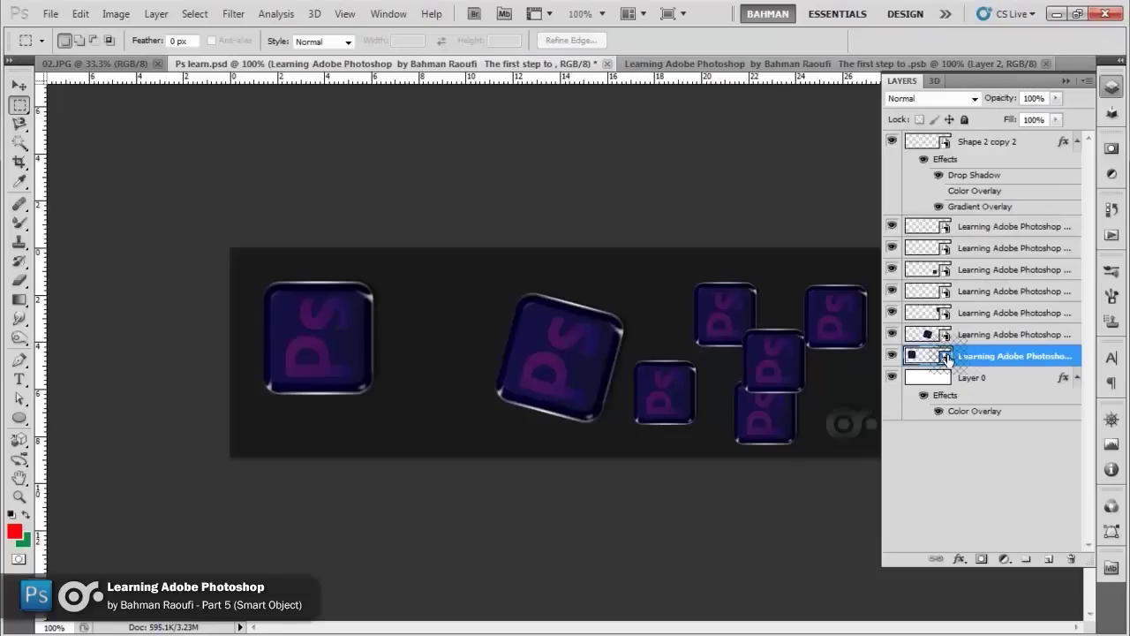
- Soften the button with a 1.8-pixel Gaussian Blur and hide its Stroke and Drop Shadow effects
double_click(946, 359)
click(583, 259)
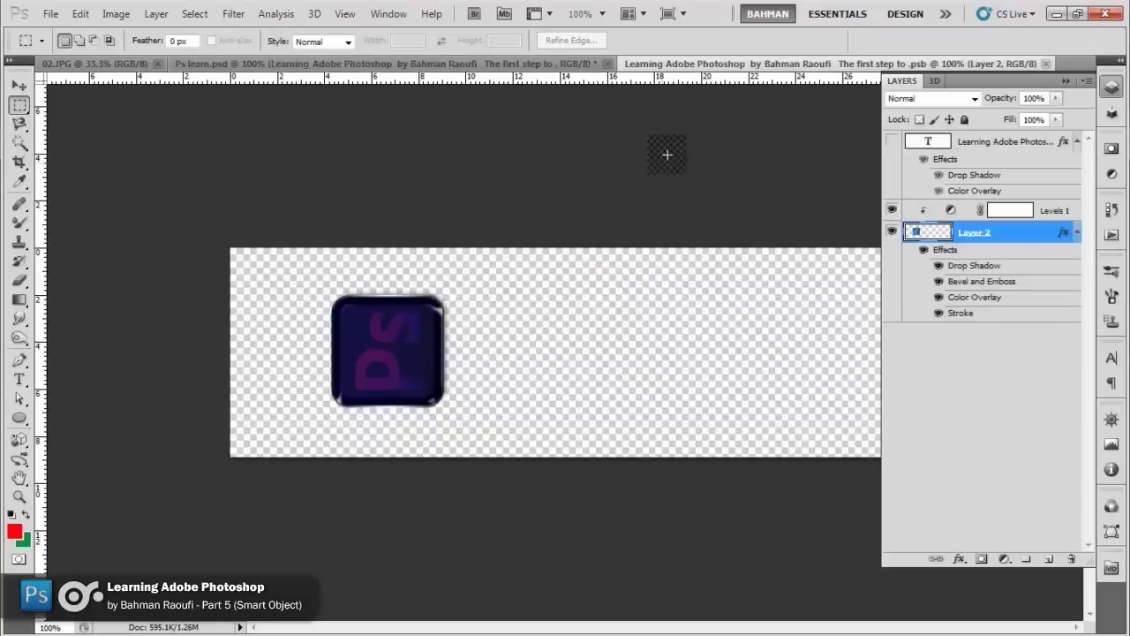
mouse_move(667, 154)
mouse_down()
mouse_move(967, 250)
mouse_move(251, 31)
mouse_up()
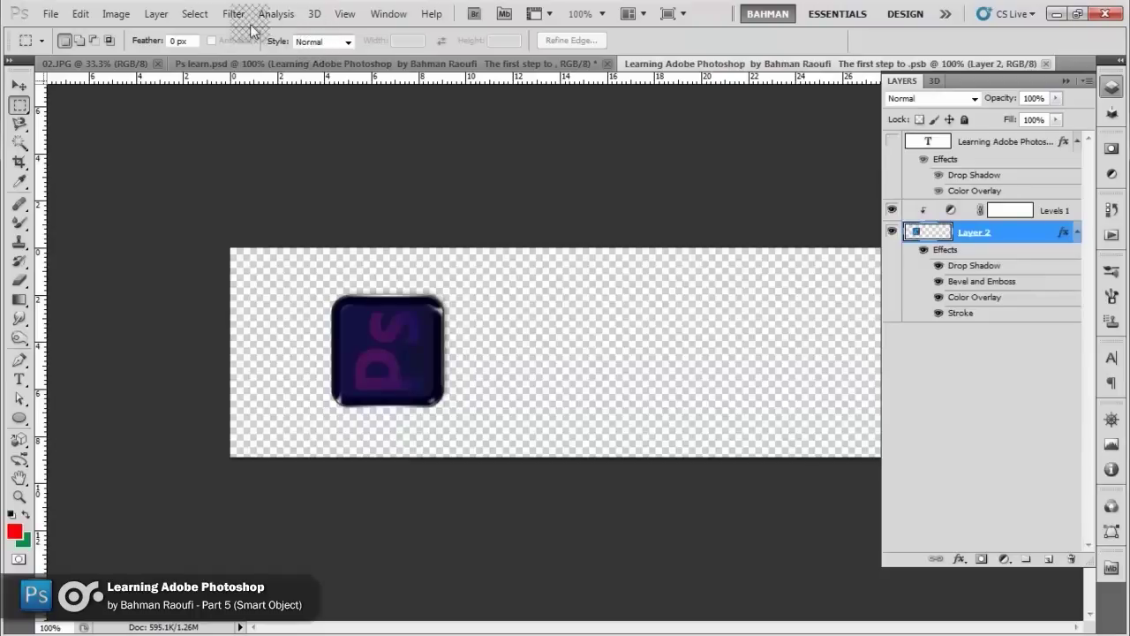
click(234, 13)
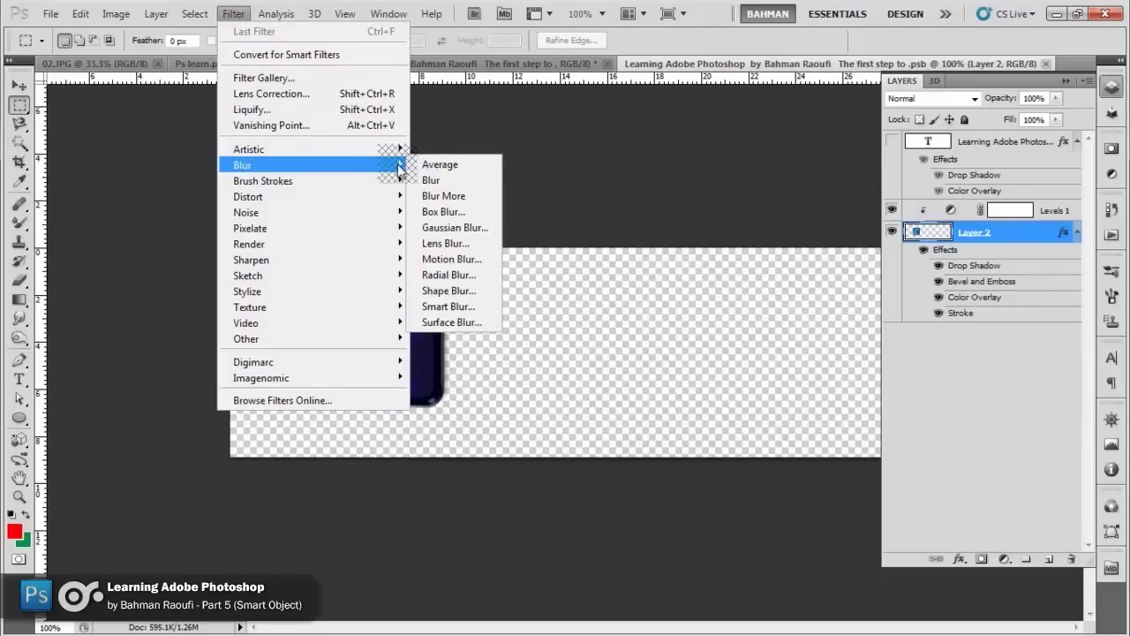
click(454, 227)
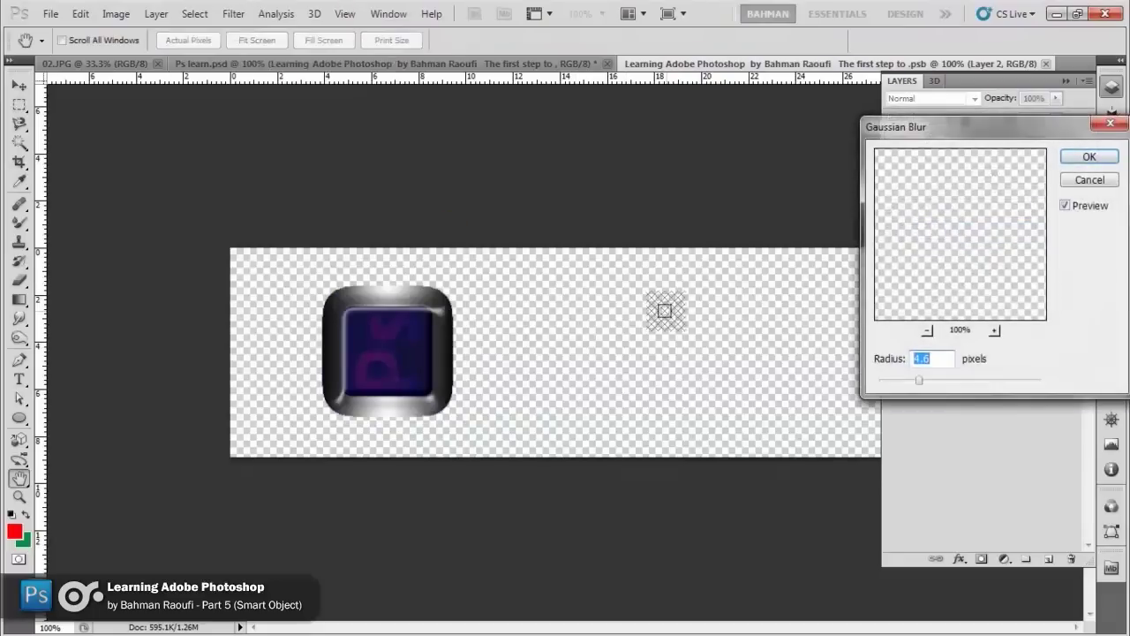
drag(919, 381, 903, 386)
key(Return)
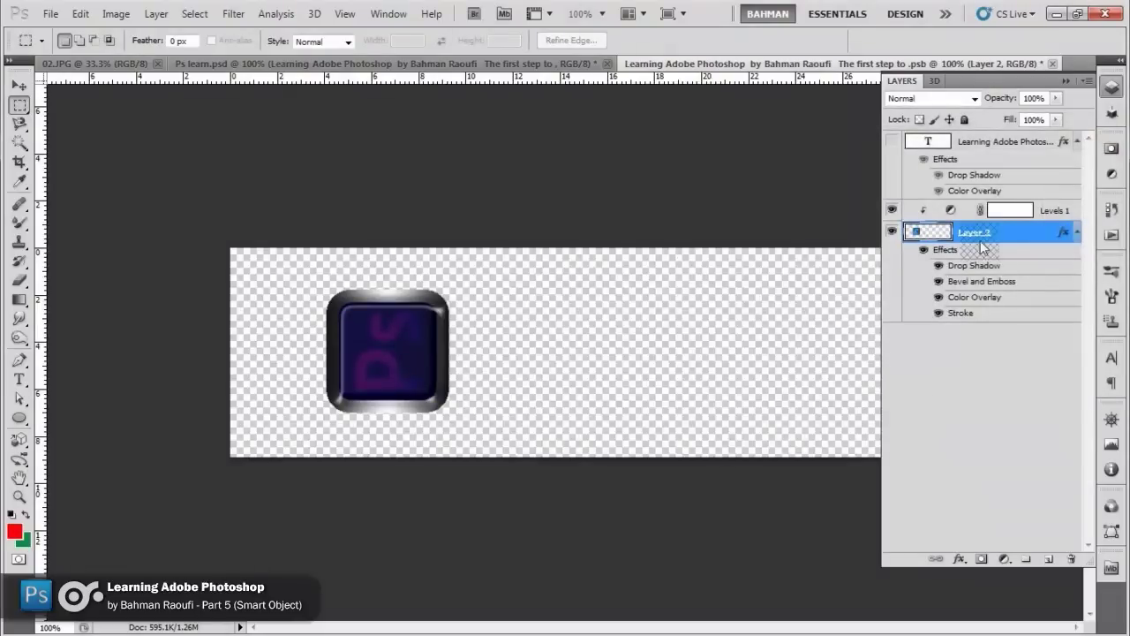
click(939, 312)
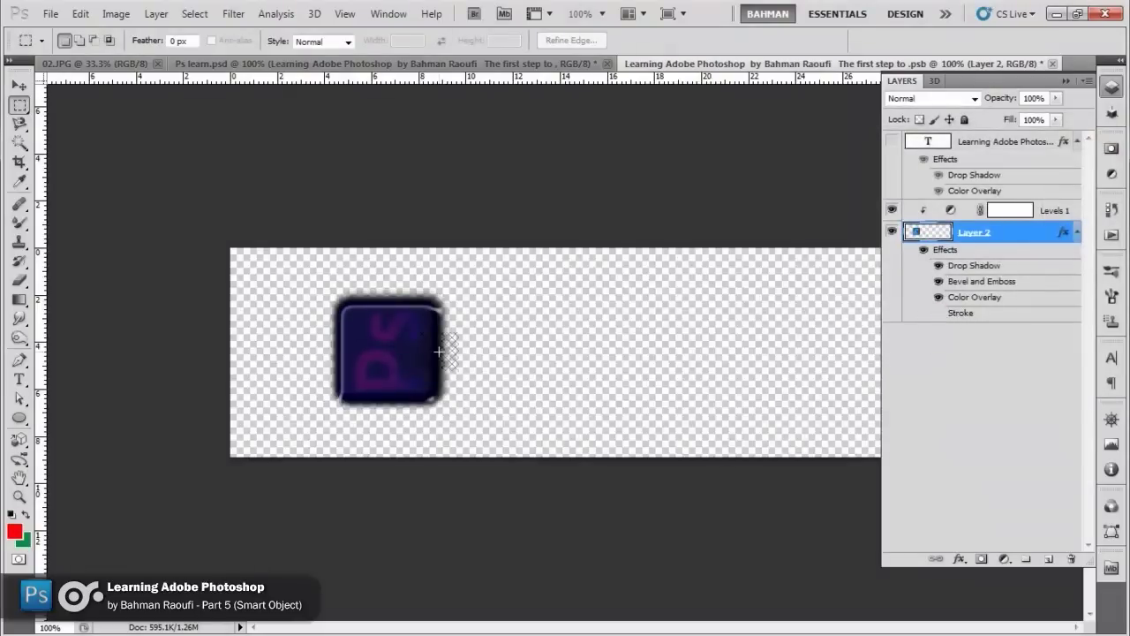
click(939, 265)
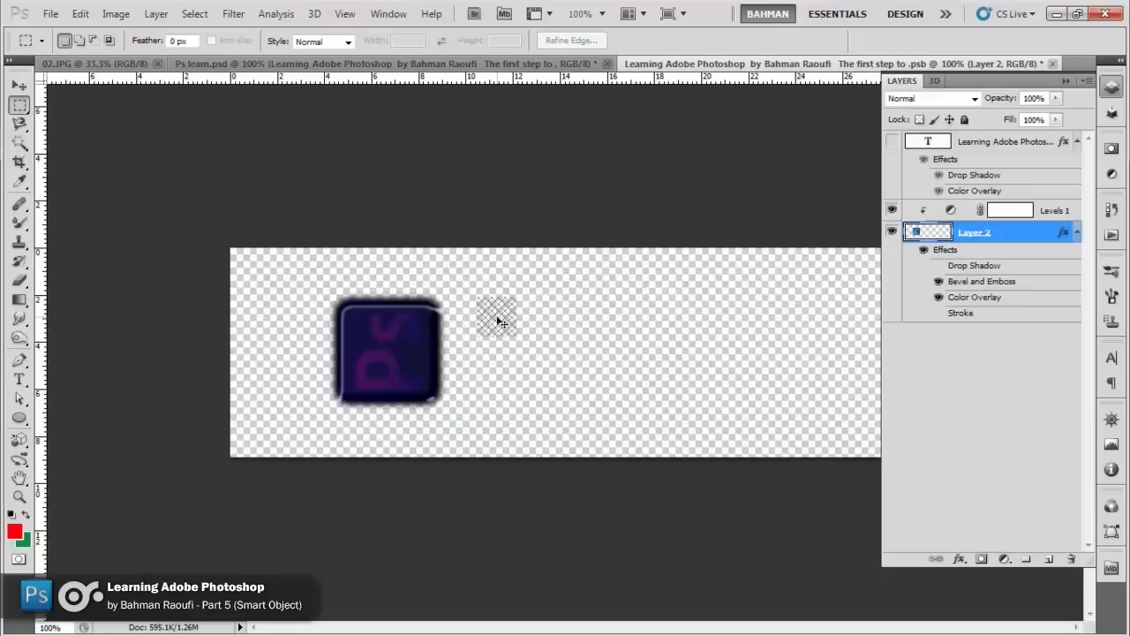
- Save the .psb, check Ps learn.psd, then restore the original blue button contents
key(ctrl+s)
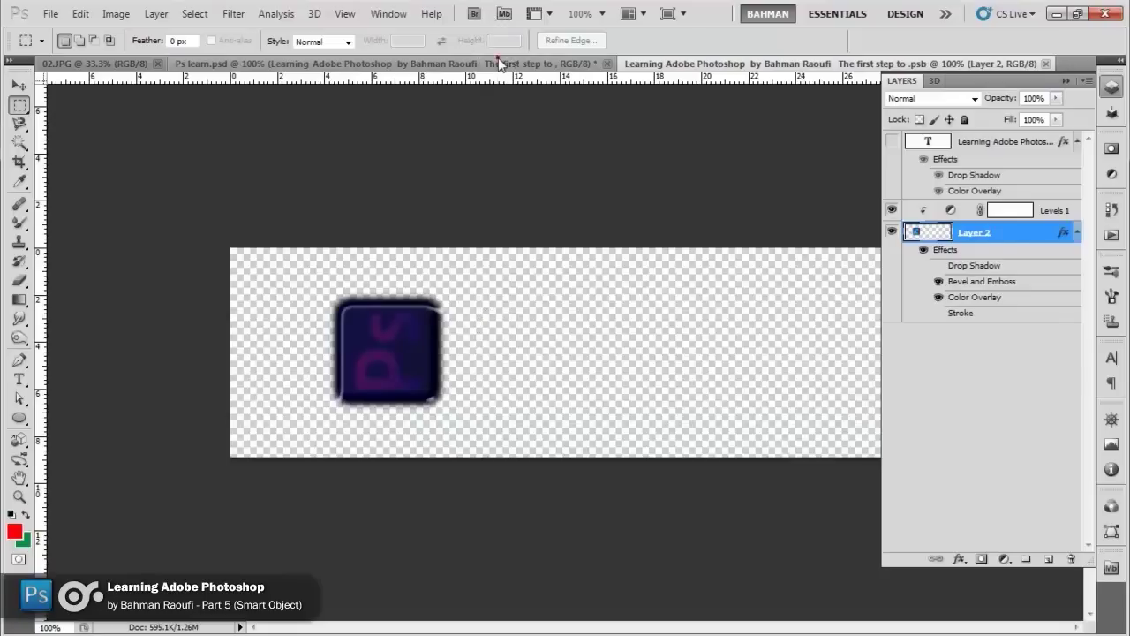
click(499, 63)
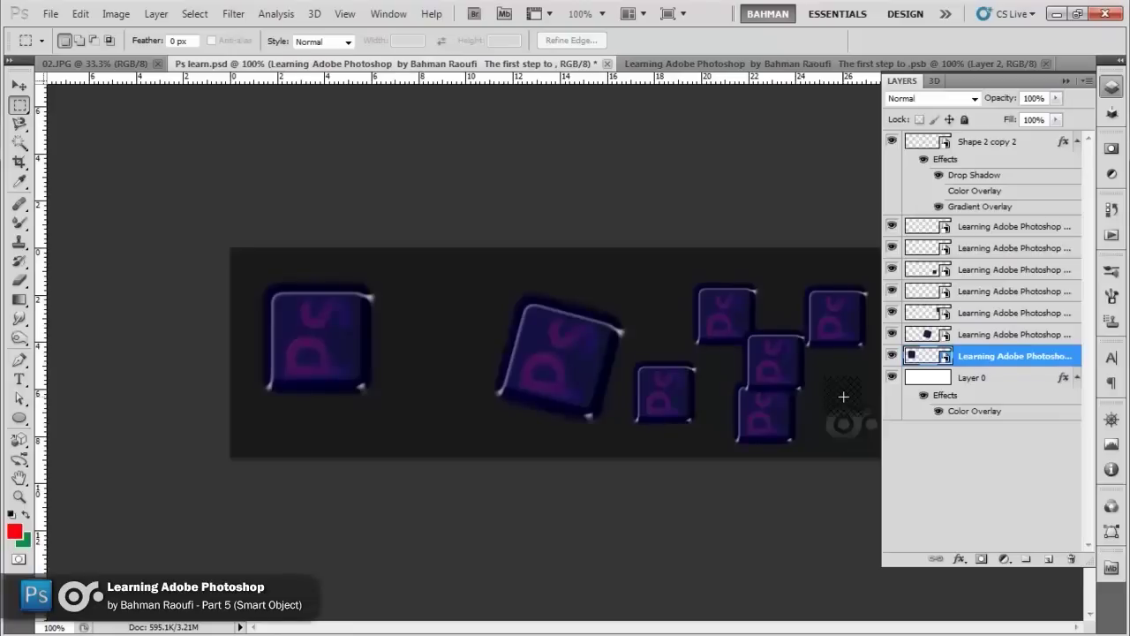
mouse_move(776, 268)
mouse_down()
mouse_move(779, 204)
mouse_move(381, 395)
mouse_move(927, 252)
mouse_move(987, 279)
mouse_move(971, 323)
mouse_up()
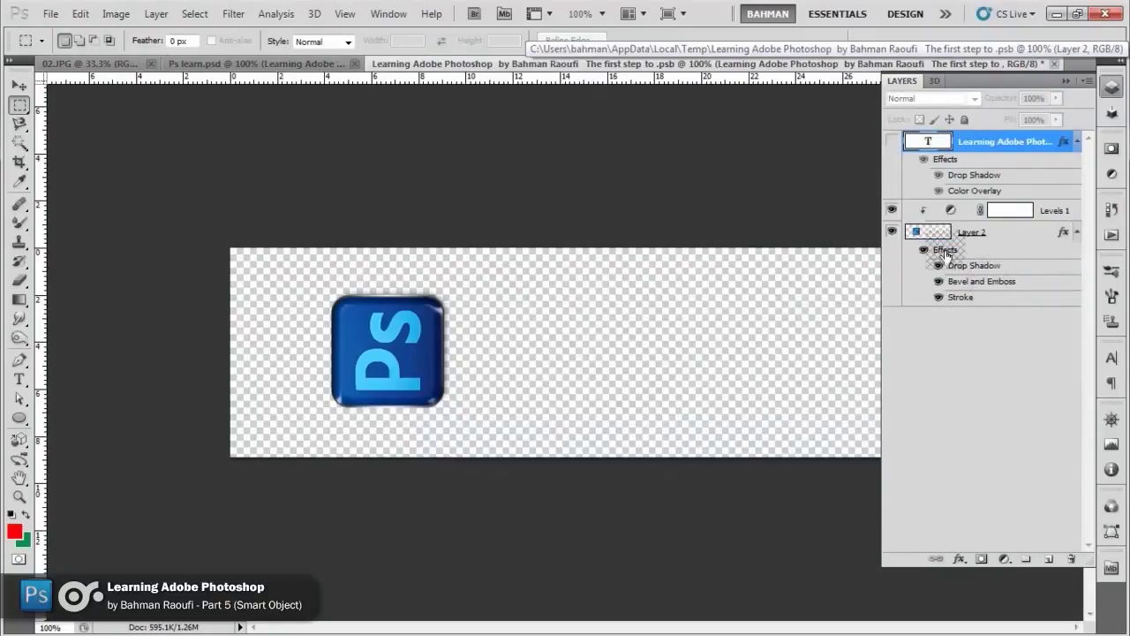
key(ctrl+alt+a)
right_click(995, 234)
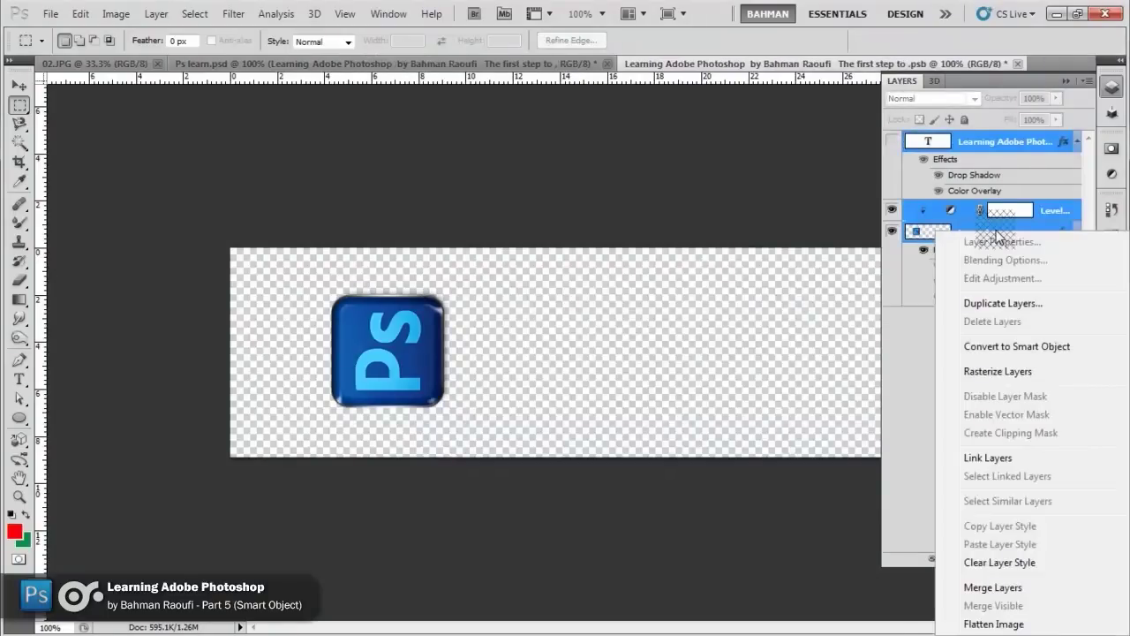
click(892, 141)
- Show the title text, merge logo, levels and title layers into one smart object, and save
click(892, 141)
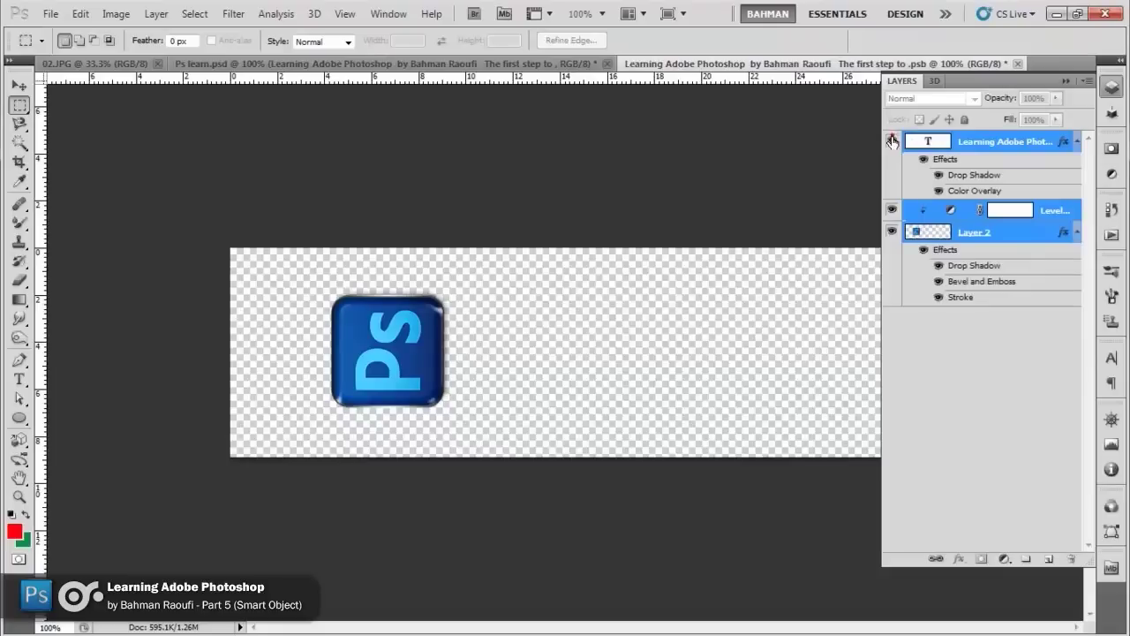
right_click(1000, 234)
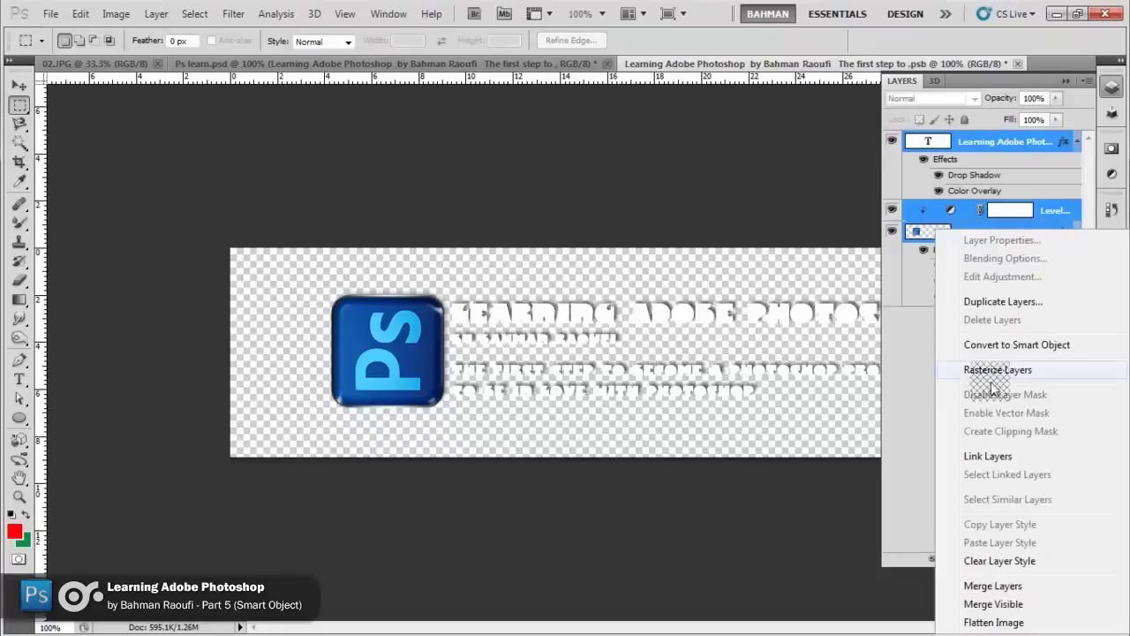
click(988, 344)
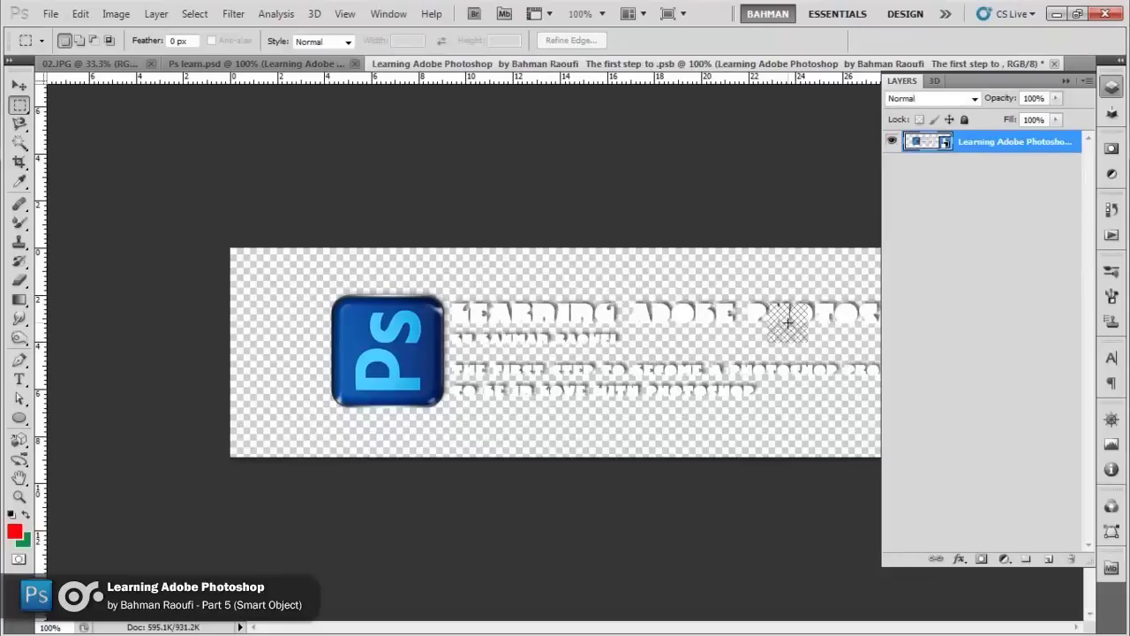
key(ctrl+s)
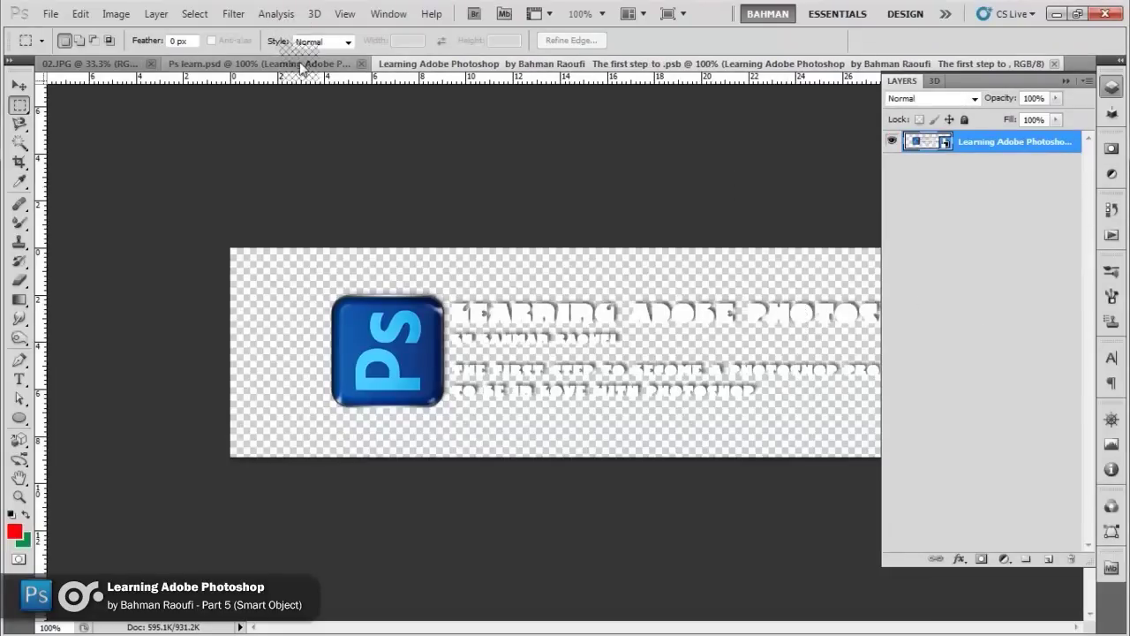
mouse_move(720, 245)
mouse_down()
mouse_move(718, 137)
mouse_move(806, 97)
mouse_move(723, 207)
mouse_move(497, 285)
mouse_up()
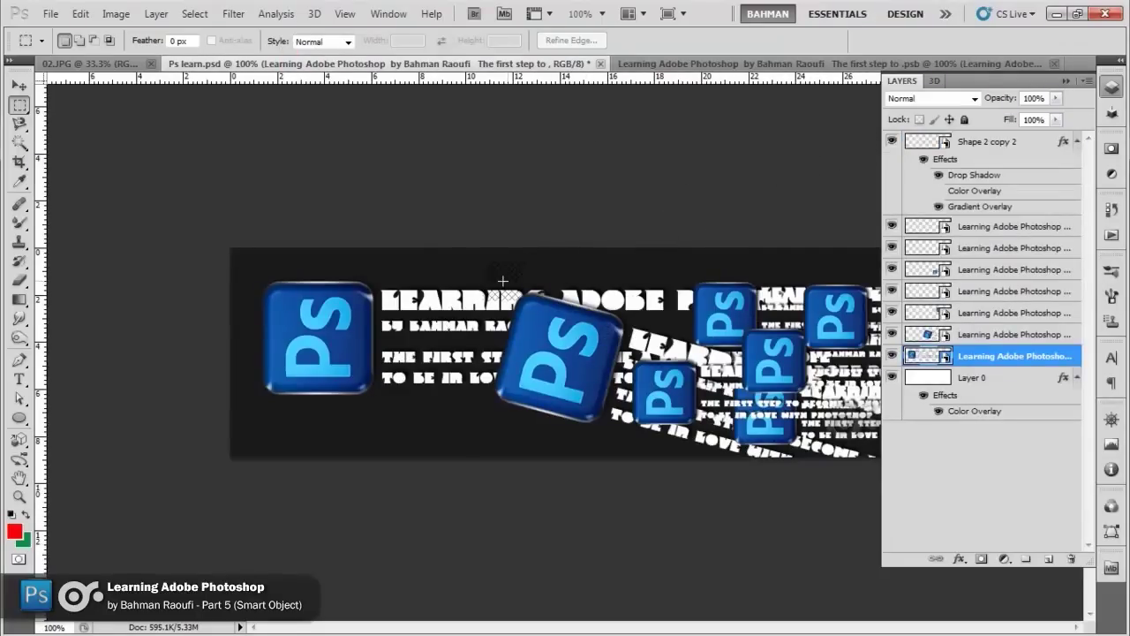
- Alt-drag two staggered copies of the logo-and-title smart object, save, and open the bottom copy
mouse_move(498, 285)
mouse_down()
mouse_move(606, 265)
mouse_move(762, 157)
mouse_move(799, 84)
mouse_move(609, 210)
mouse_move(864, 341)
mouse_move(606, 229)
mouse_move(618, 245)
mouse_move(477, 300)
mouse_move(389, 305)
mouse_move(664, 46)
mouse_move(689, 64)
mouse_move(680, 187)
mouse_move(939, 217)
mouse_move(983, 181)
mouse_move(910, 196)
mouse_up()
mouse_move(401, 371)
mouse_down()
mouse_move(318, 330)
mouse_move(433, 472)
mouse_move(372, 447)
mouse_up()
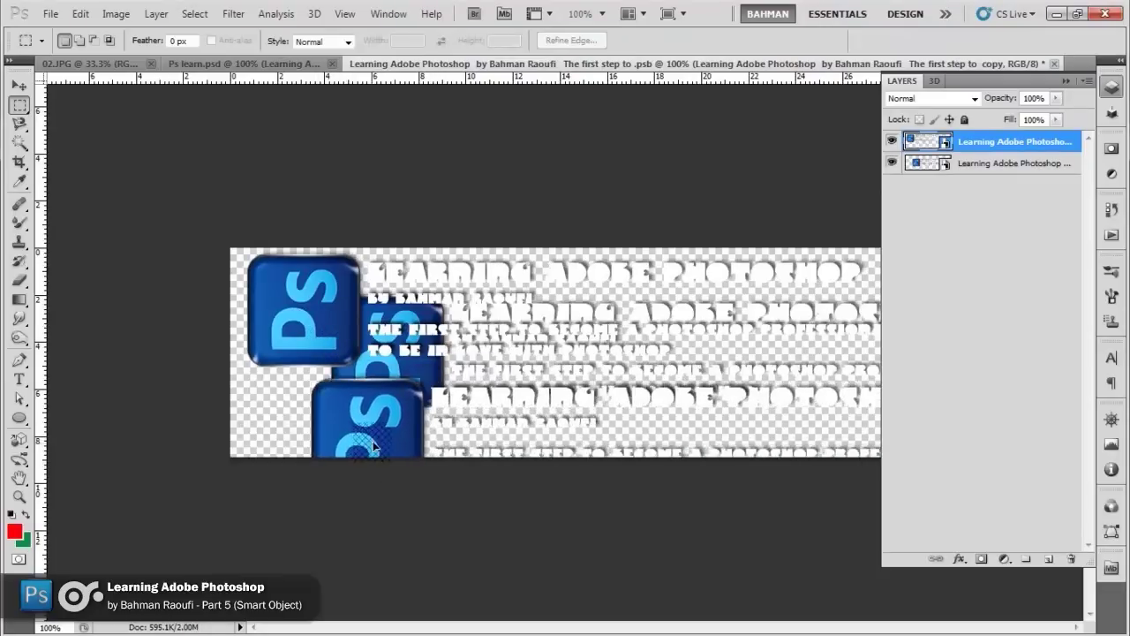
drag(372, 447, 327, 427)
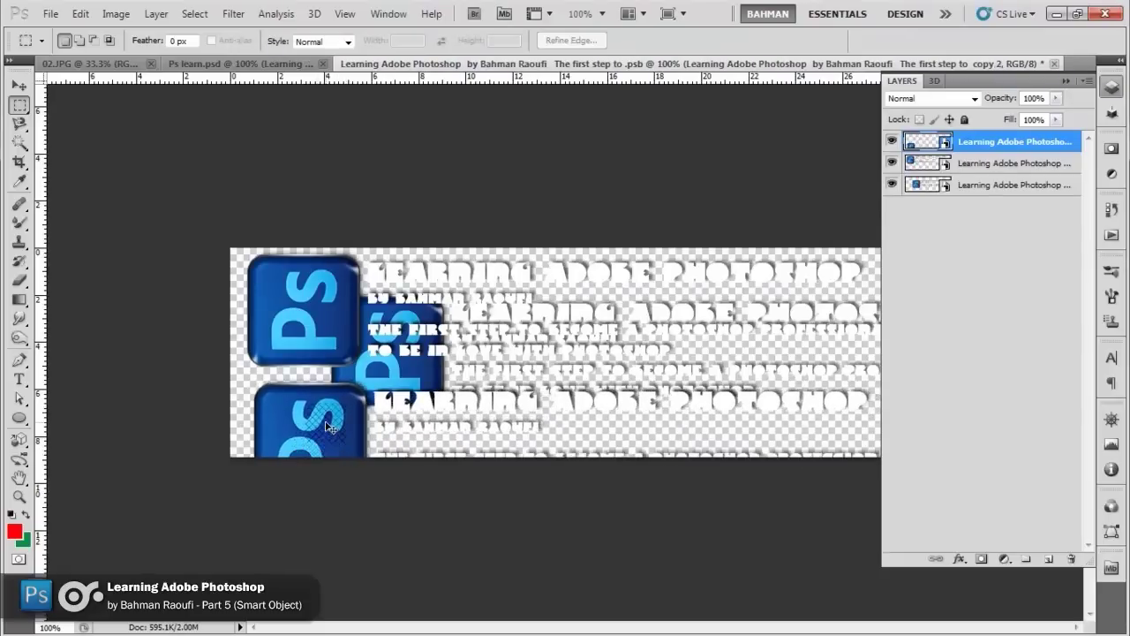
key(ctrl+s)
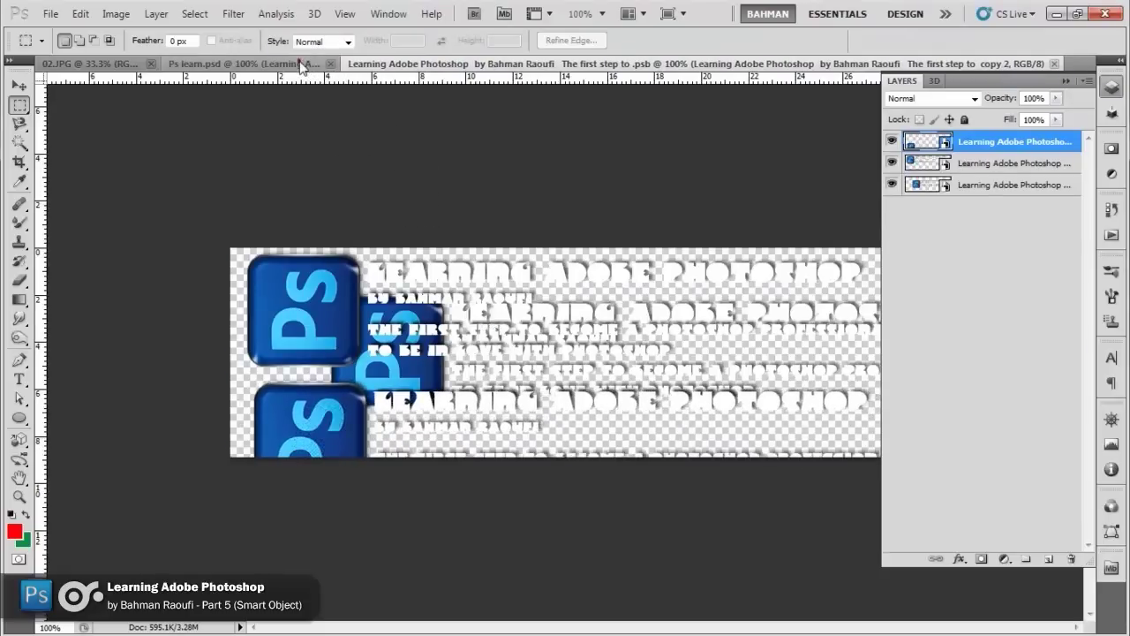
click(300, 65)
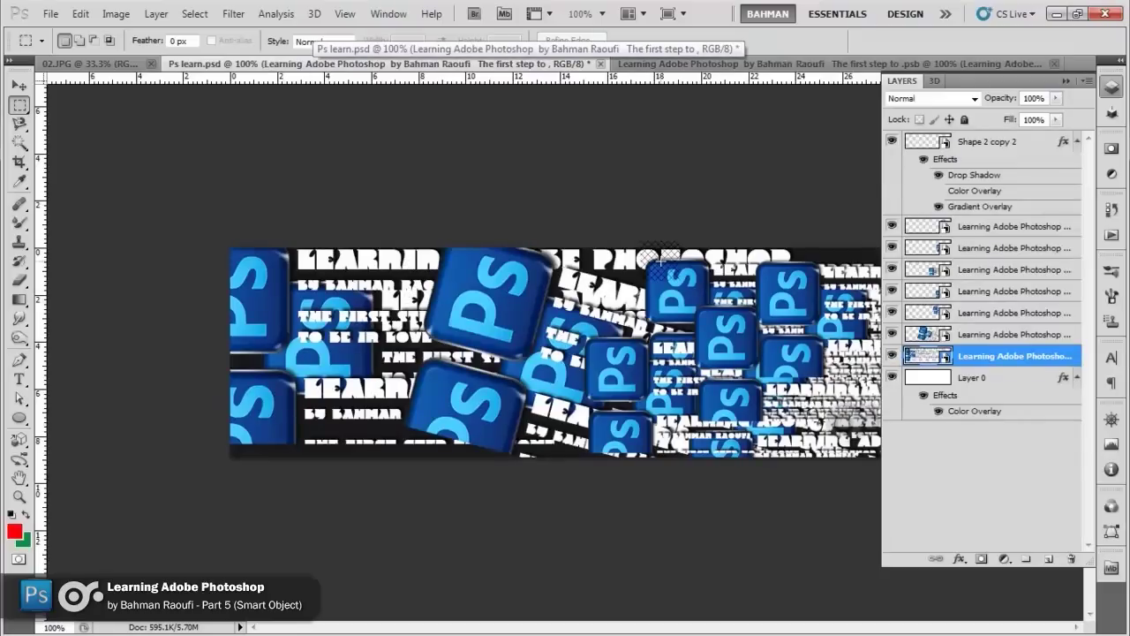
drag(664, 255, 910, 214)
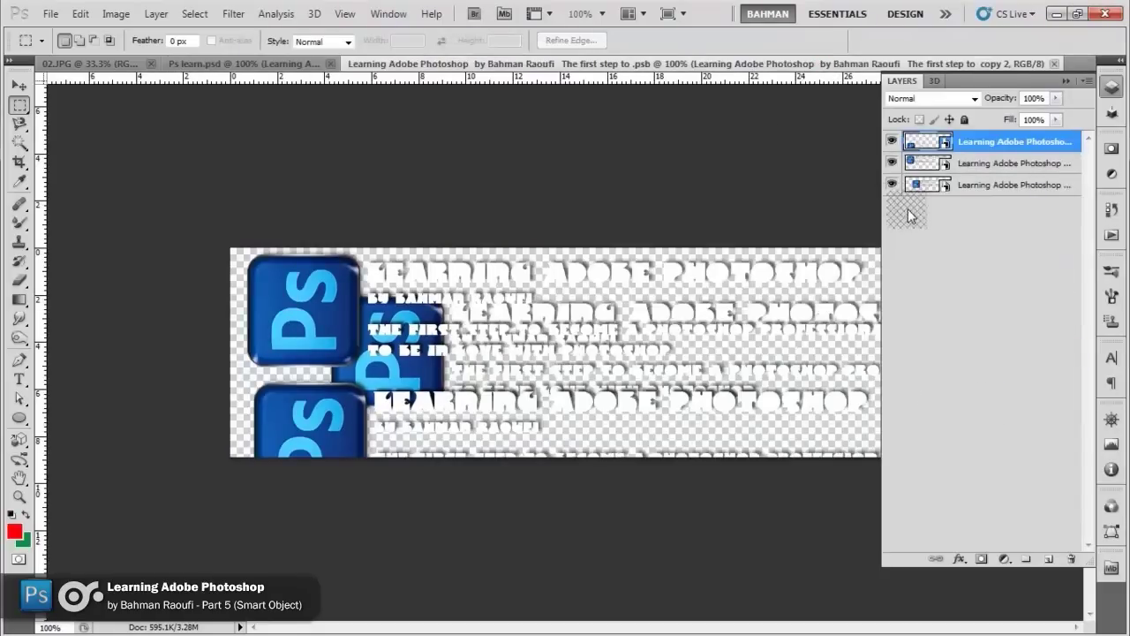
double_click(917, 185)
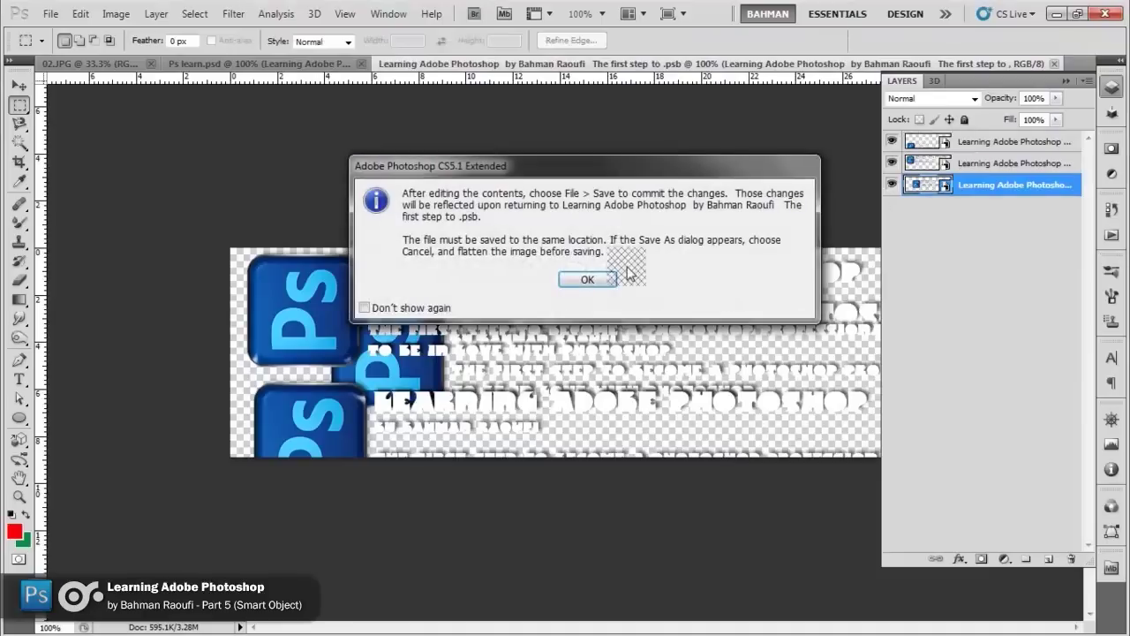
- Change the nested title text font from Frant to Freestyle Script
click(587, 279)
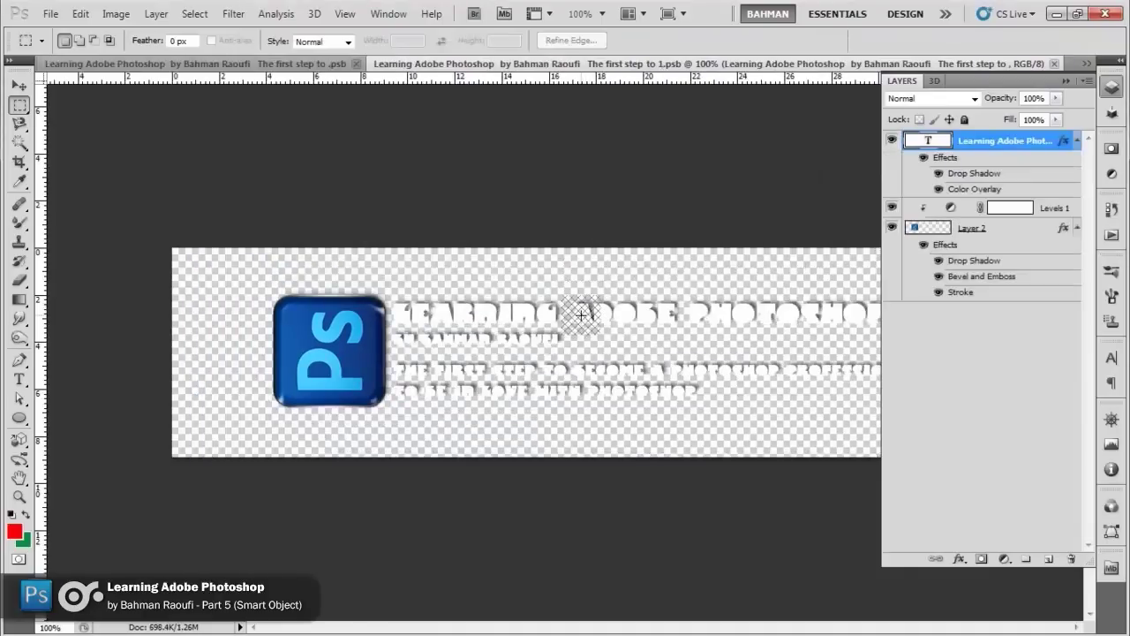
key(t)
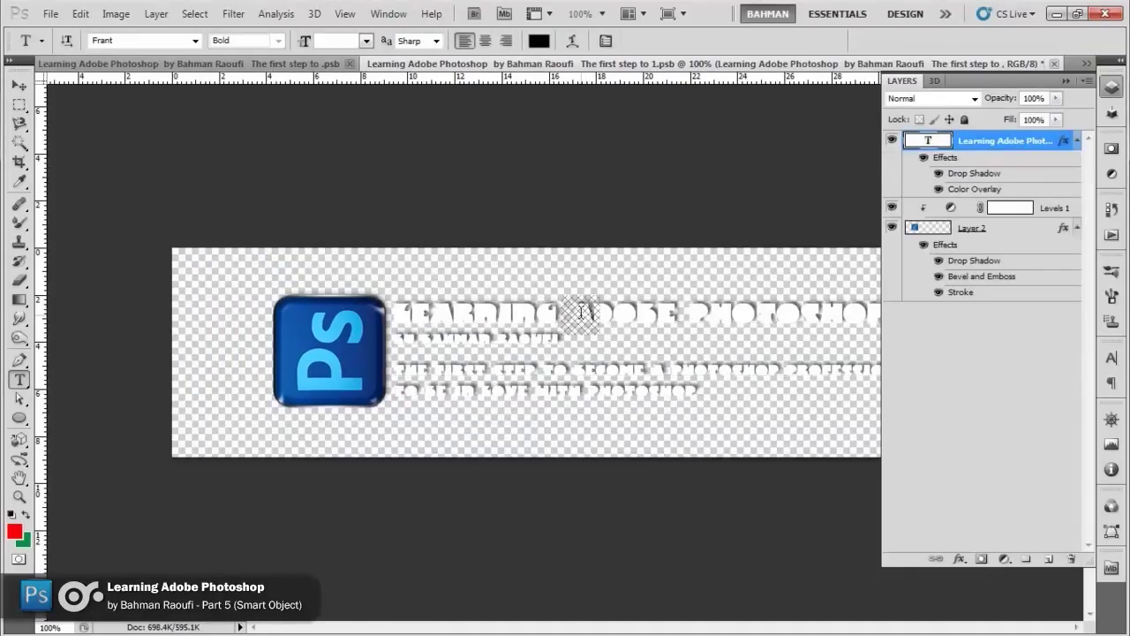
click(195, 42)
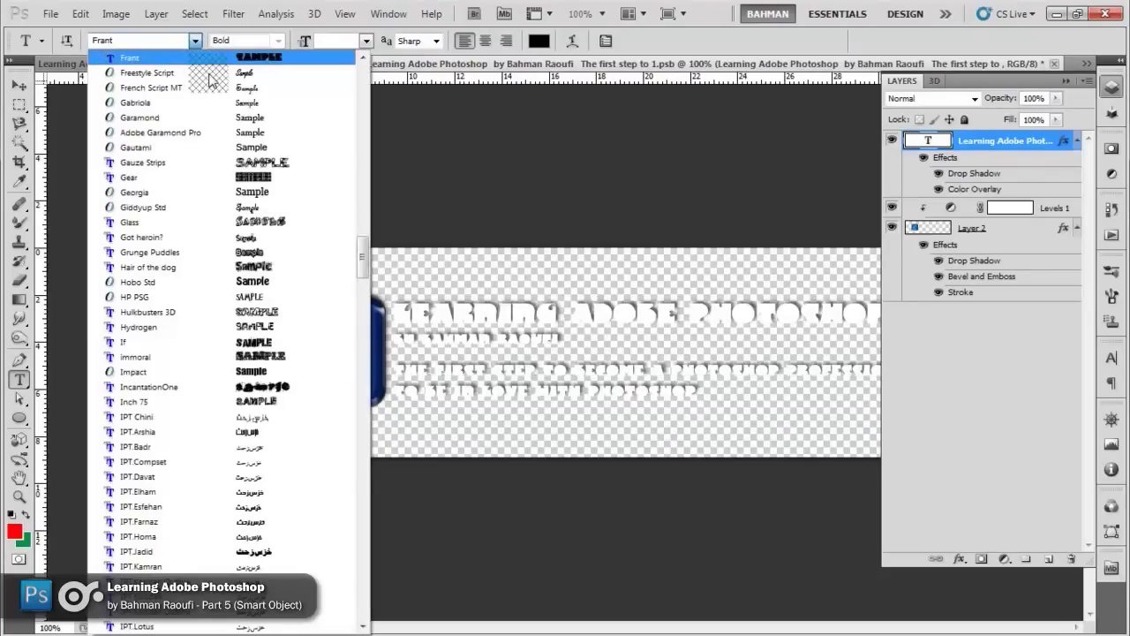
click(209, 75)
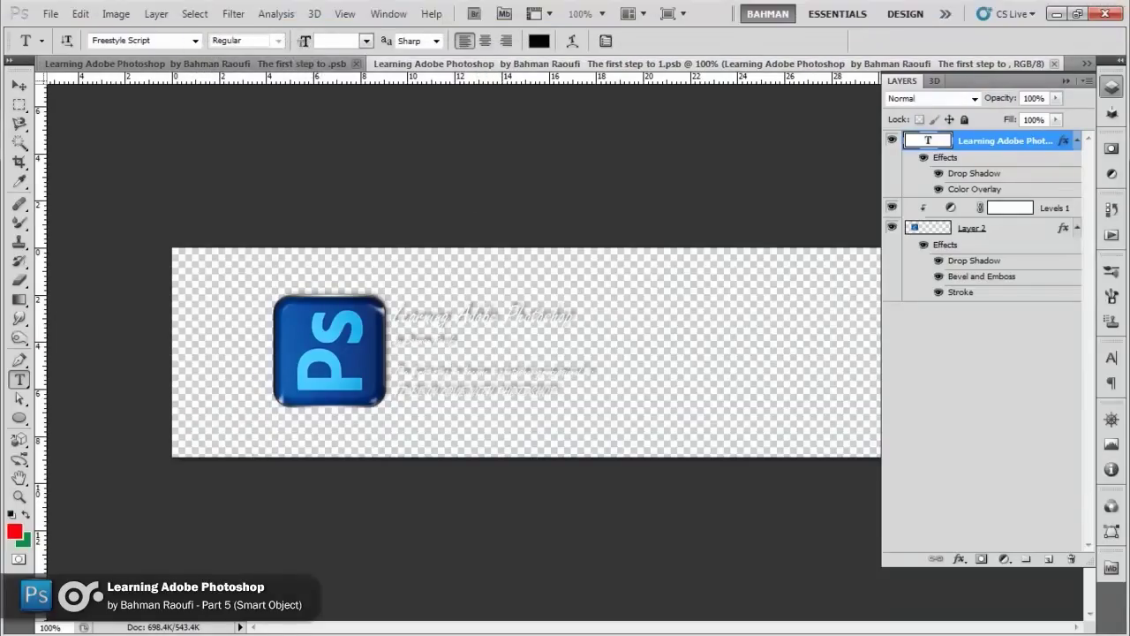
- Compare the .psb and Ps learn.psd to see the banner titles in Freestyle Script
click(311, 67)
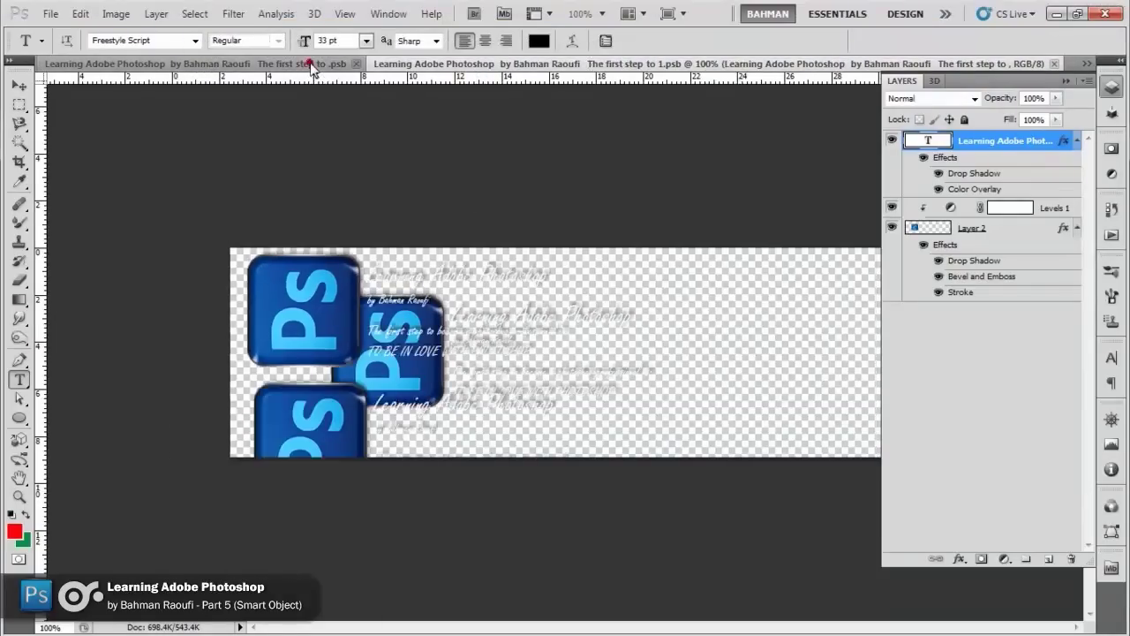
click(311, 67)
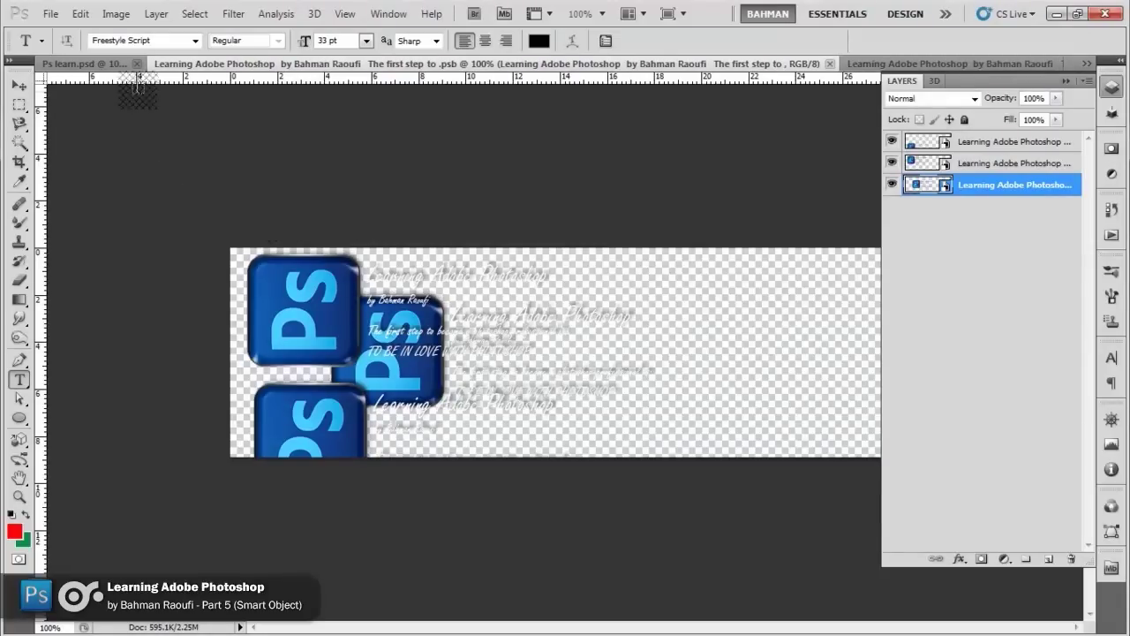
click(97, 64)
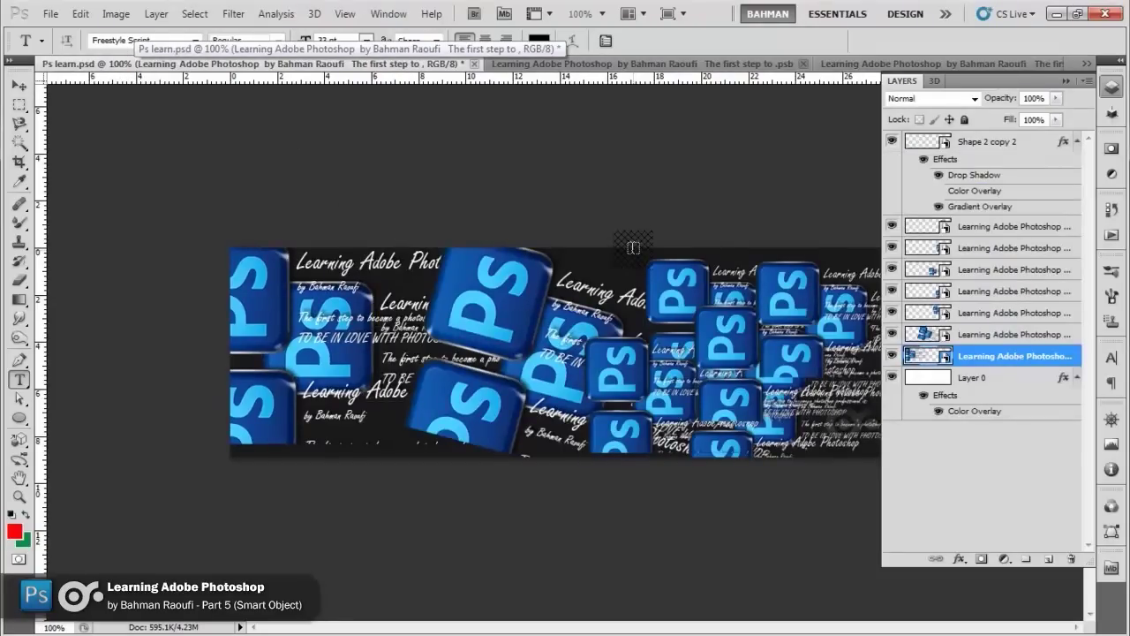
click(581, 64)
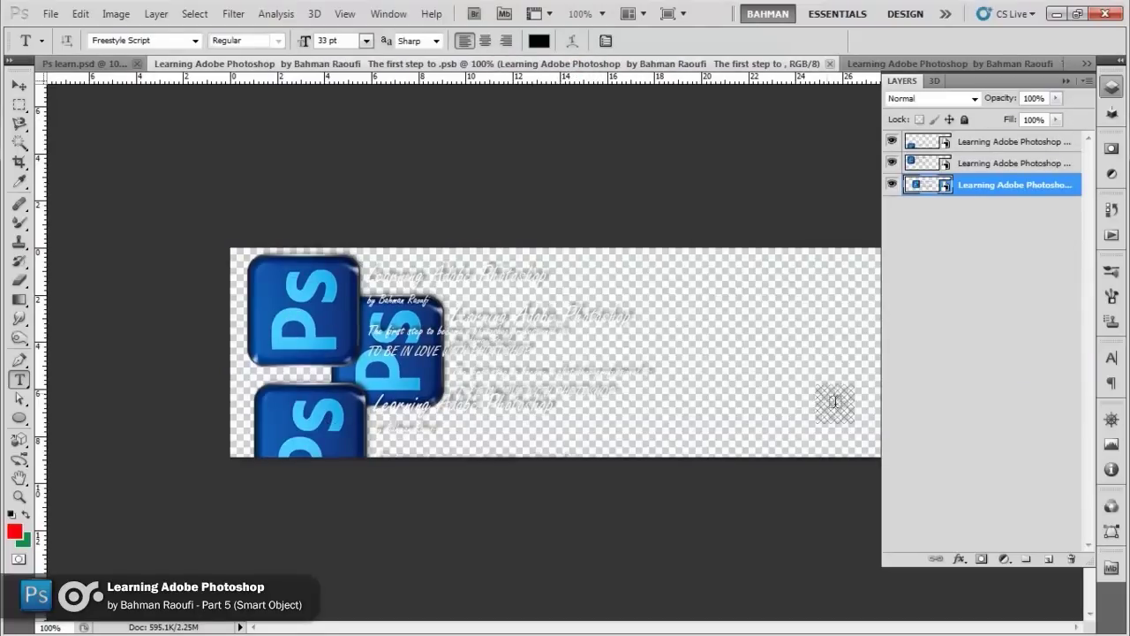
click(121, 71)
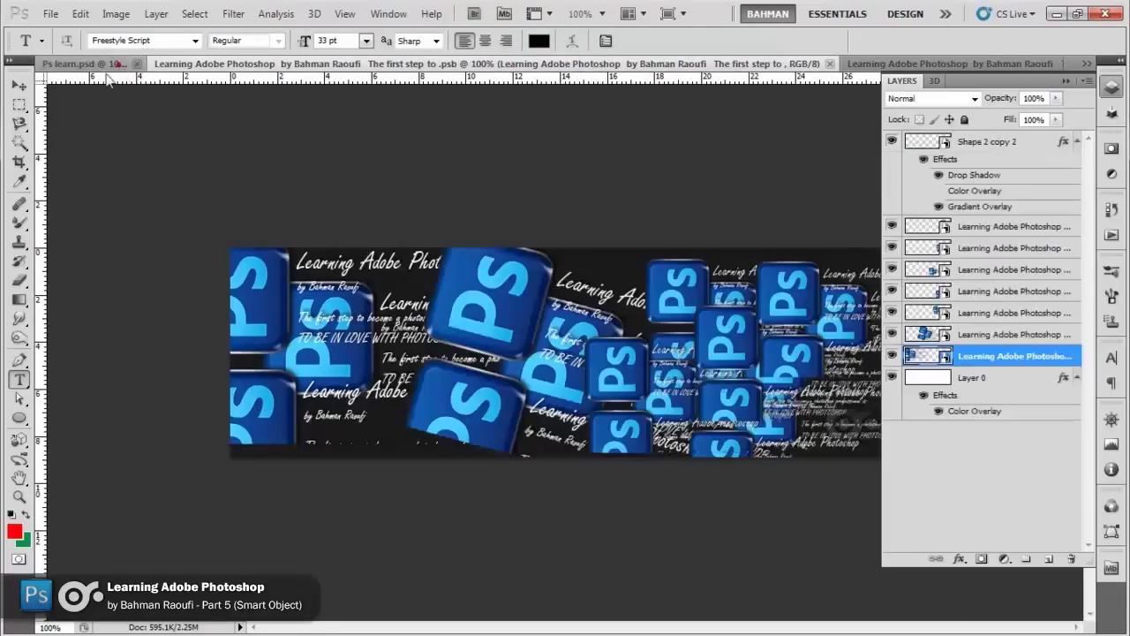
click(19, 105)
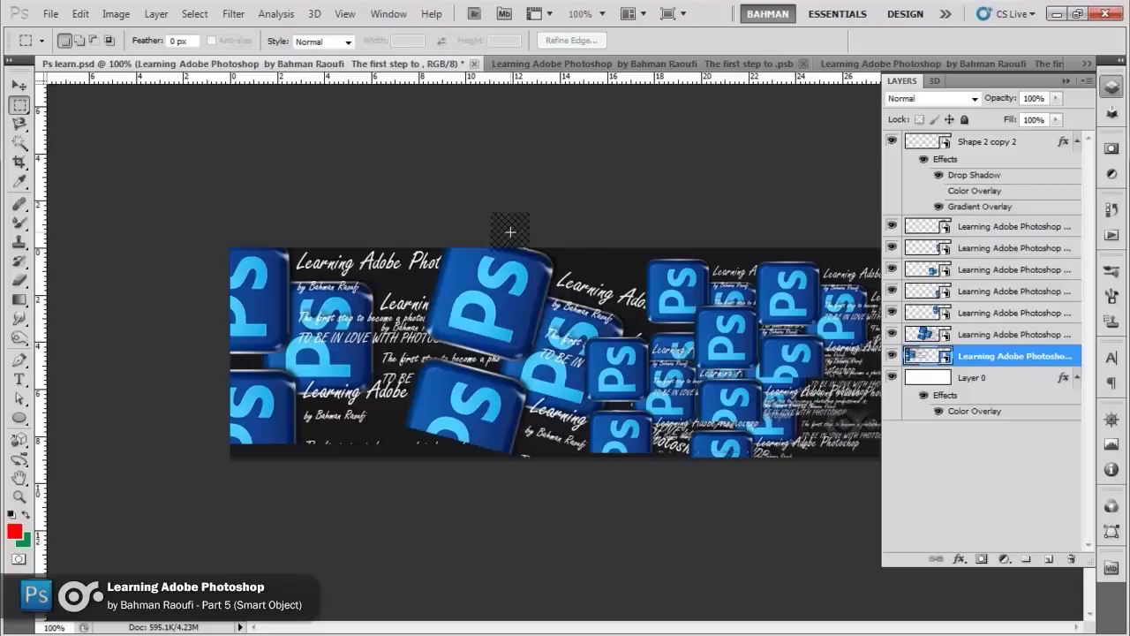
- Close Ps learn.psd without saving its changes
mouse_move(510, 232)
mouse_down()
mouse_move(1077, 63)
mouse_move(612, 66)
mouse_up()
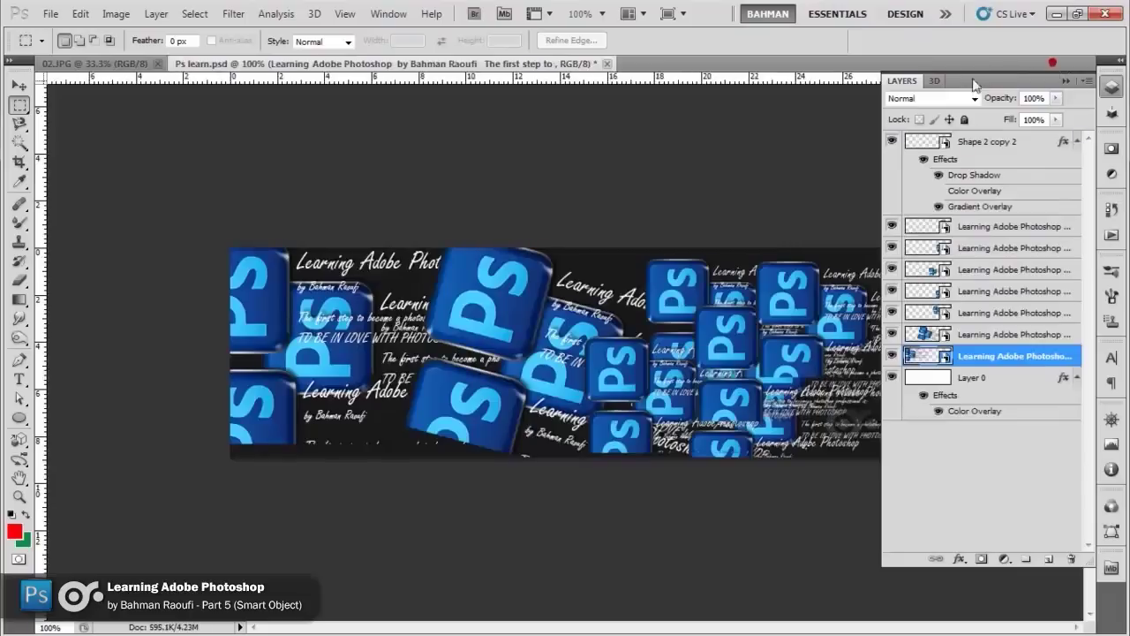
click(607, 64)
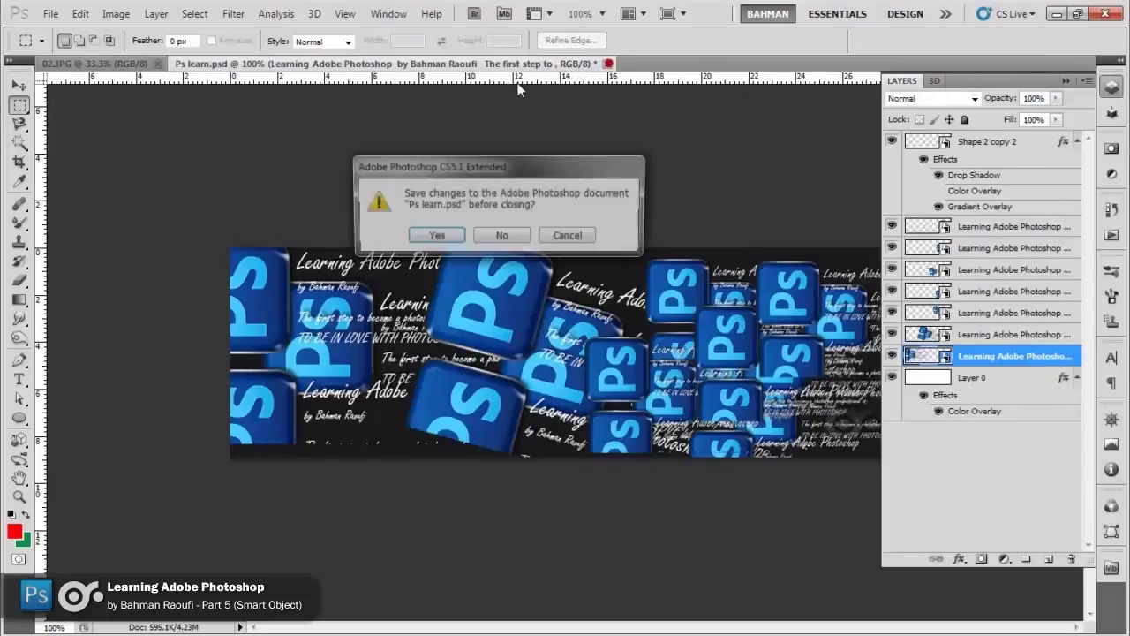
click(505, 235)
- Open the photo 01 from the RAW folder on the Desktop
drag(390, 71, 378, 71)
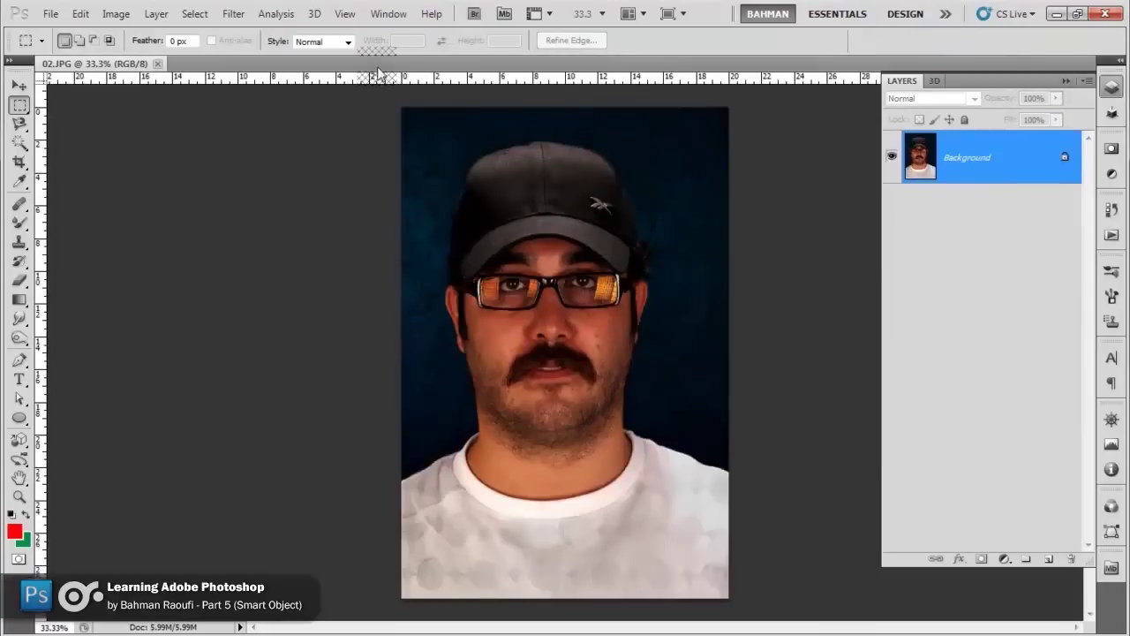
right_click(378, 71)
click(457, 159)
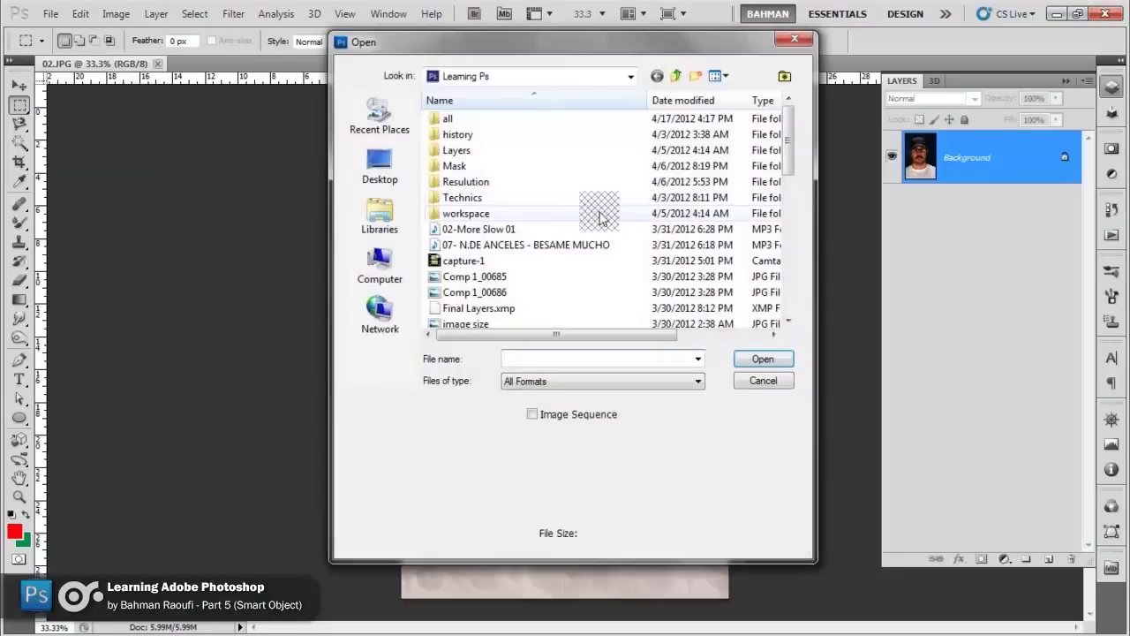
mouse_move(599, 218)
mouse_down()
mouse_move(680, 78)
mouse_move(492, 217)
mouse_up()
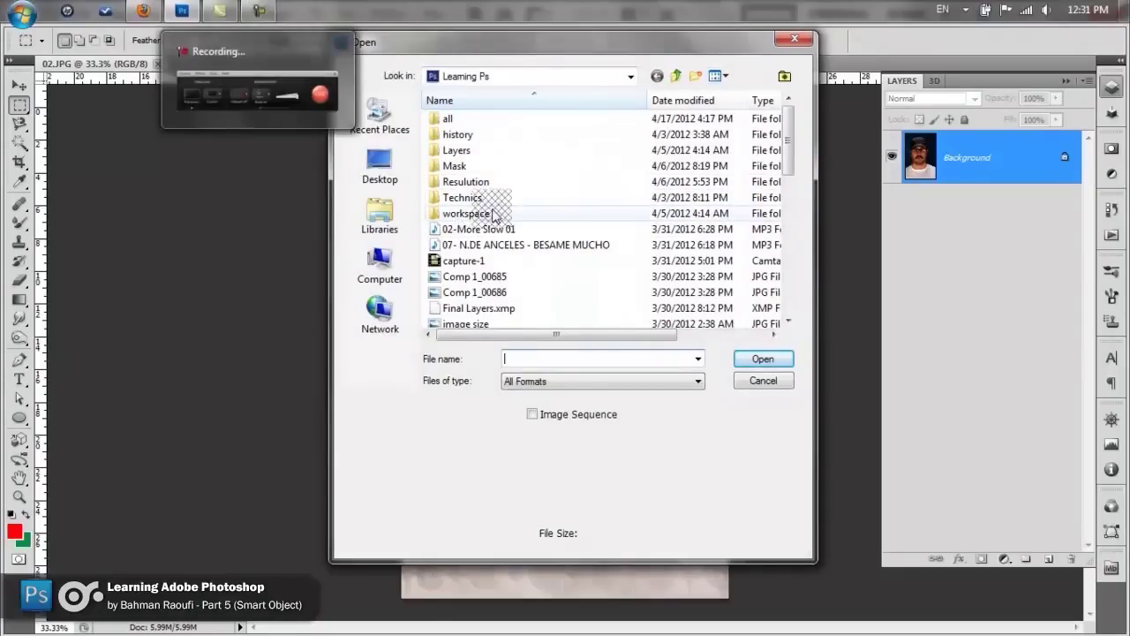
click(380, 163)
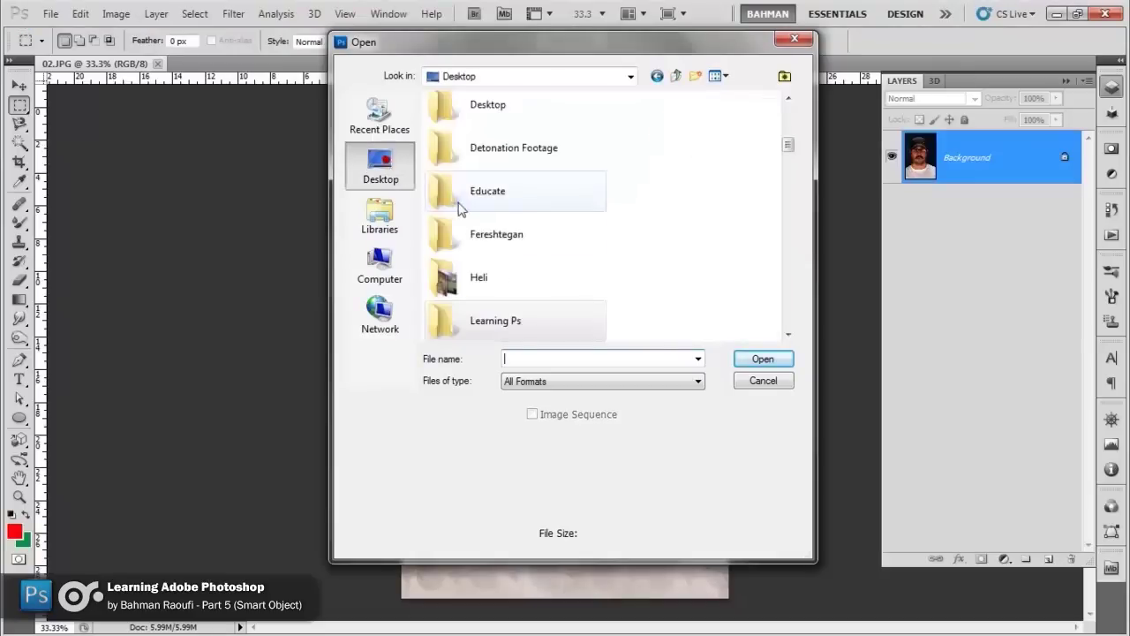
scroll(480, 245, down, 2)
scroll(479, 242, up, 3)
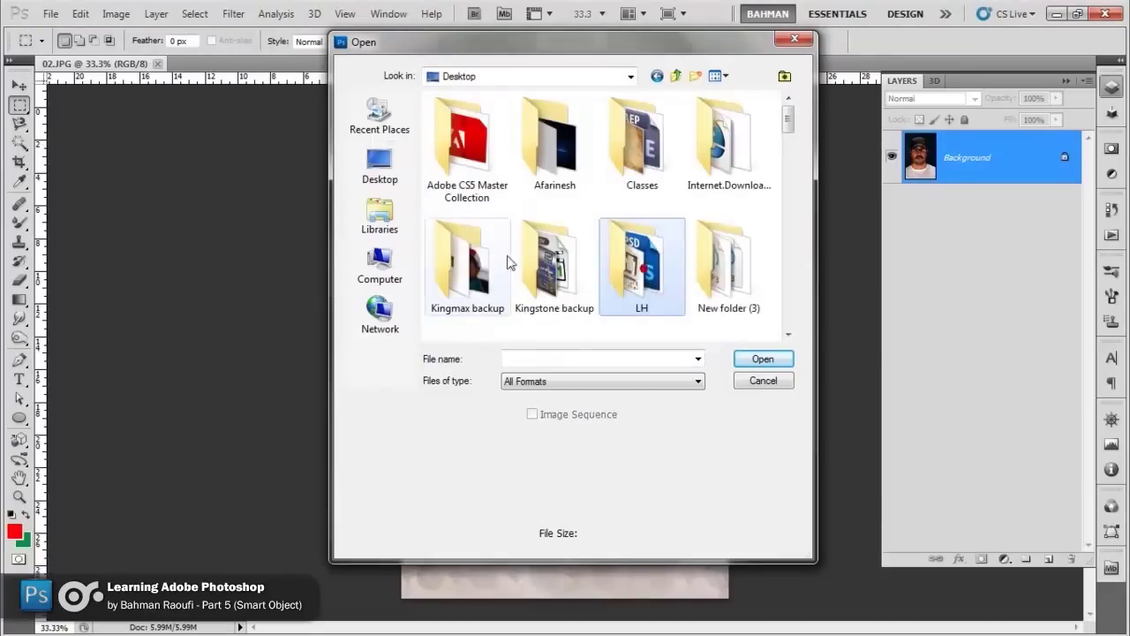
scroll(663, 265, down, 1)
scroll(664, 269, down, 1)
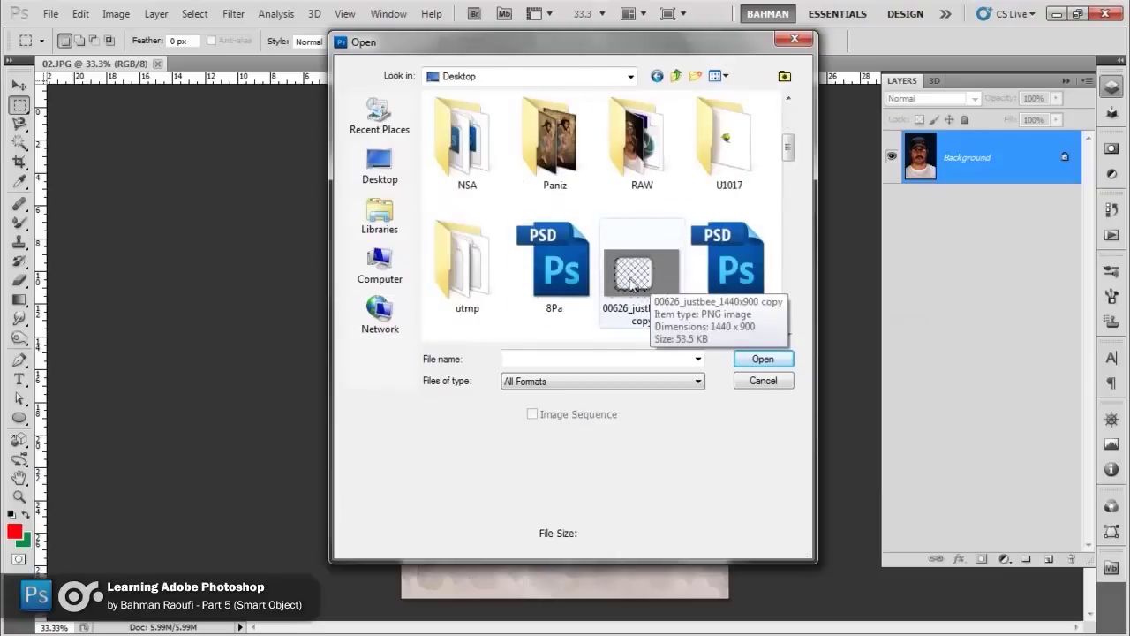
drag(631, 283, 733, 316)
scroll(492, 240, up, 2)
scroll(492, 240, down, 1)
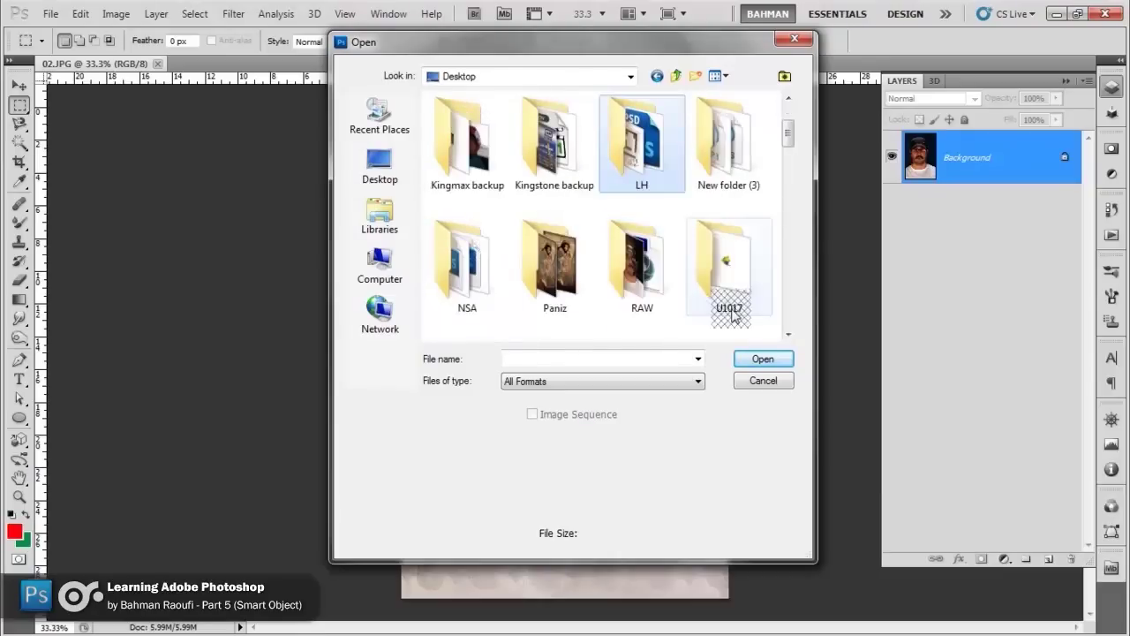
double_click(653, 270)
click(492, 162)
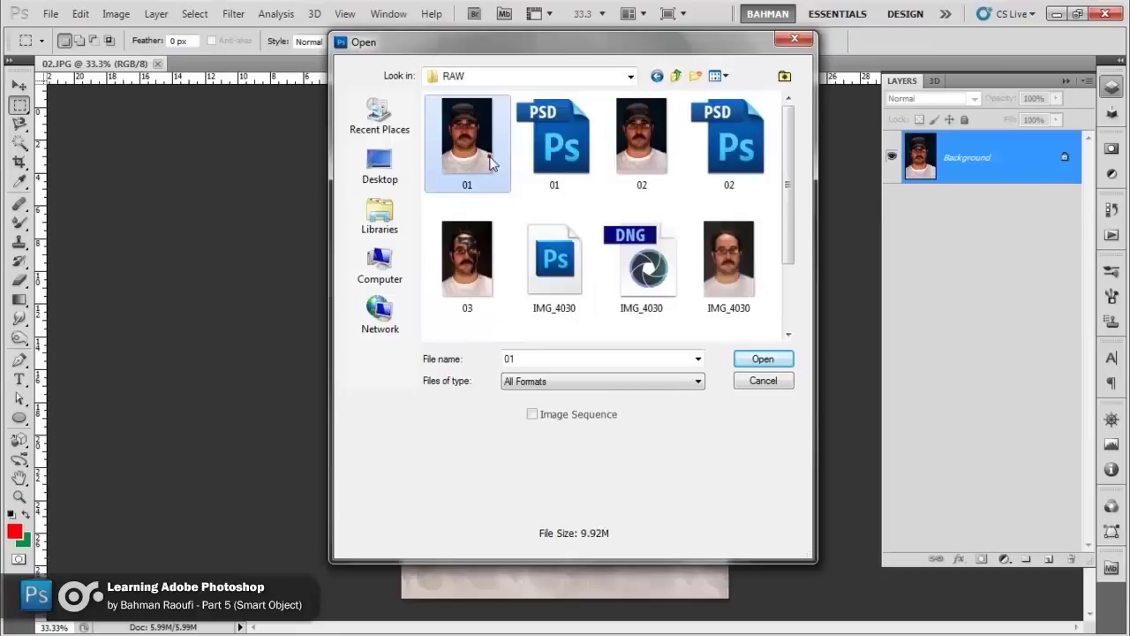
double_click(492, 161)
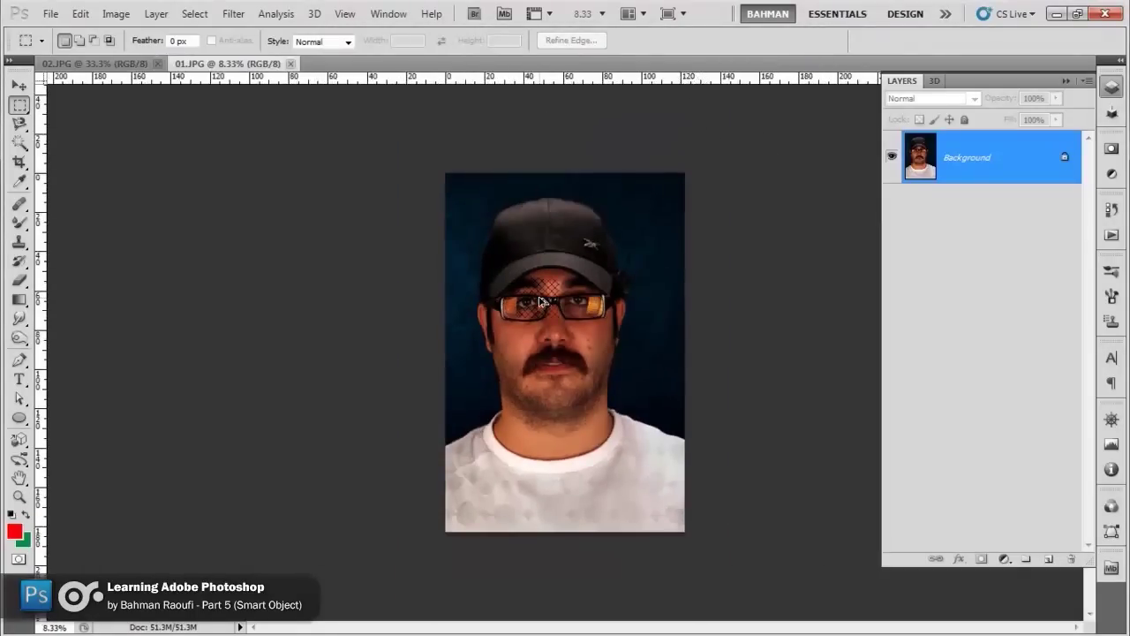
- Review the portrait's pixel dimensions in Image Size, then start a new blank document
key(ctrl+alt+i)
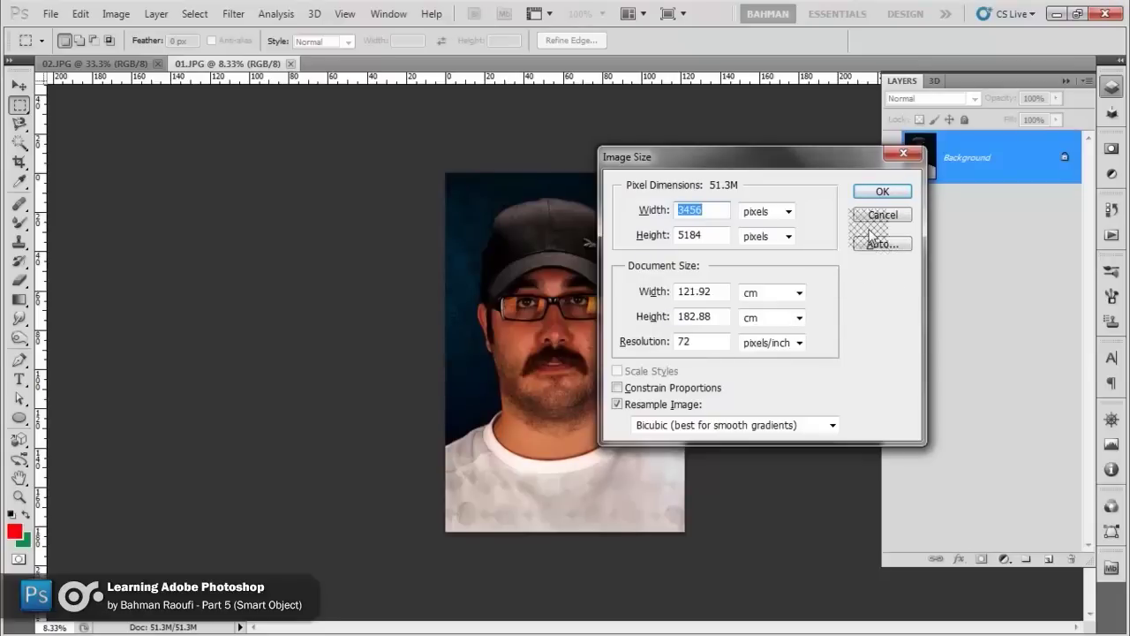
click(865, 189)
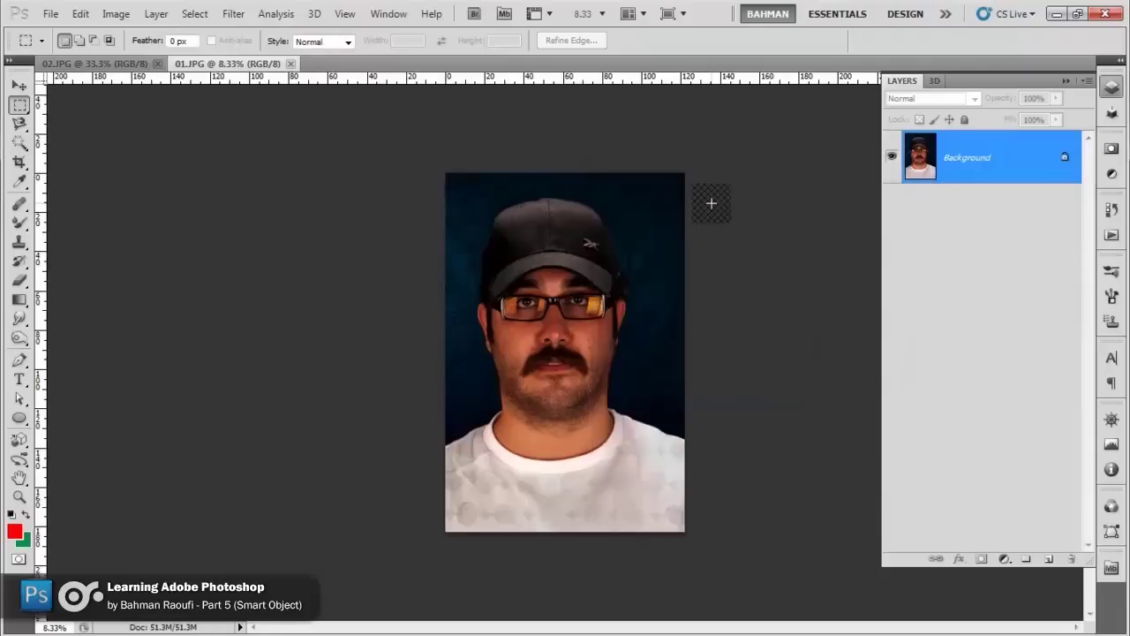
key(ctrl+n)
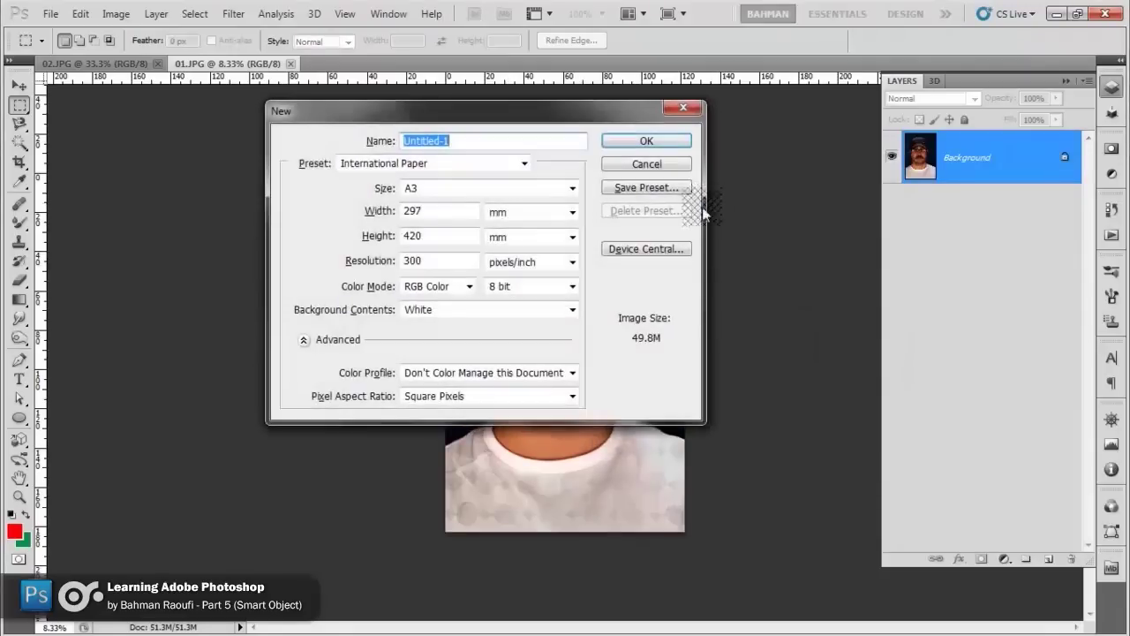
- Create a new document at A5 paper size
click(500, 189)
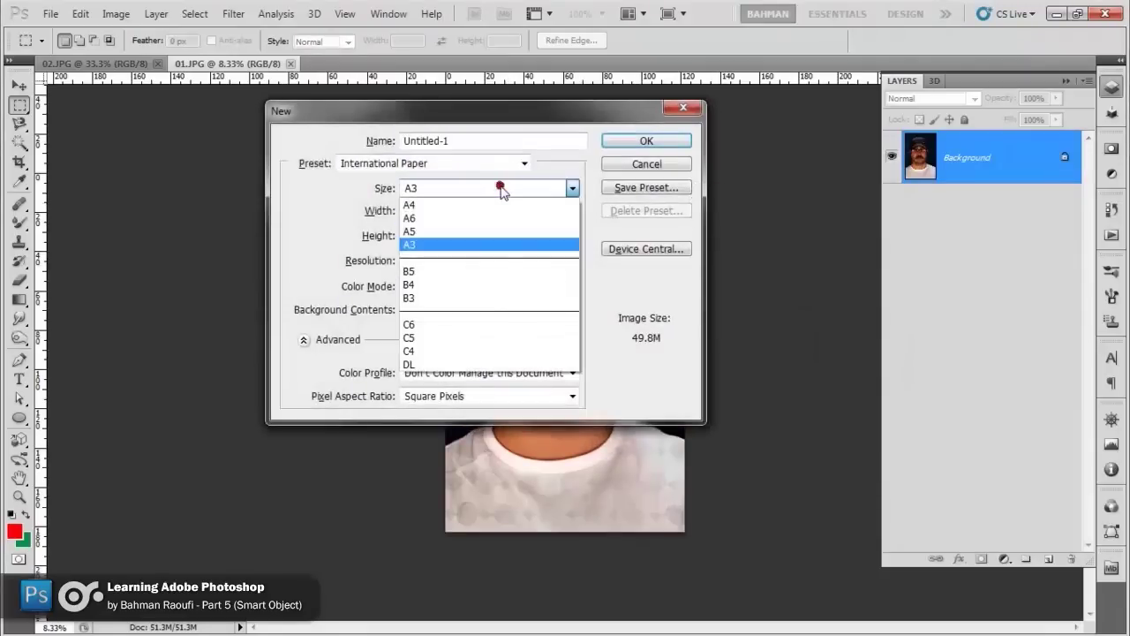
click(488, 231)
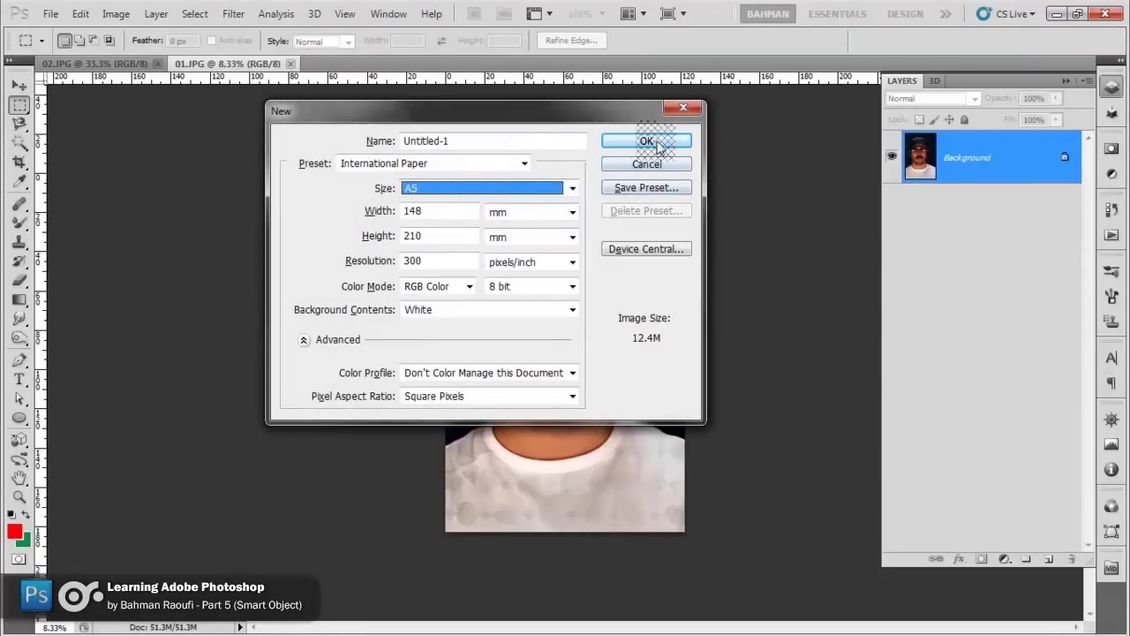
click(649, 141)
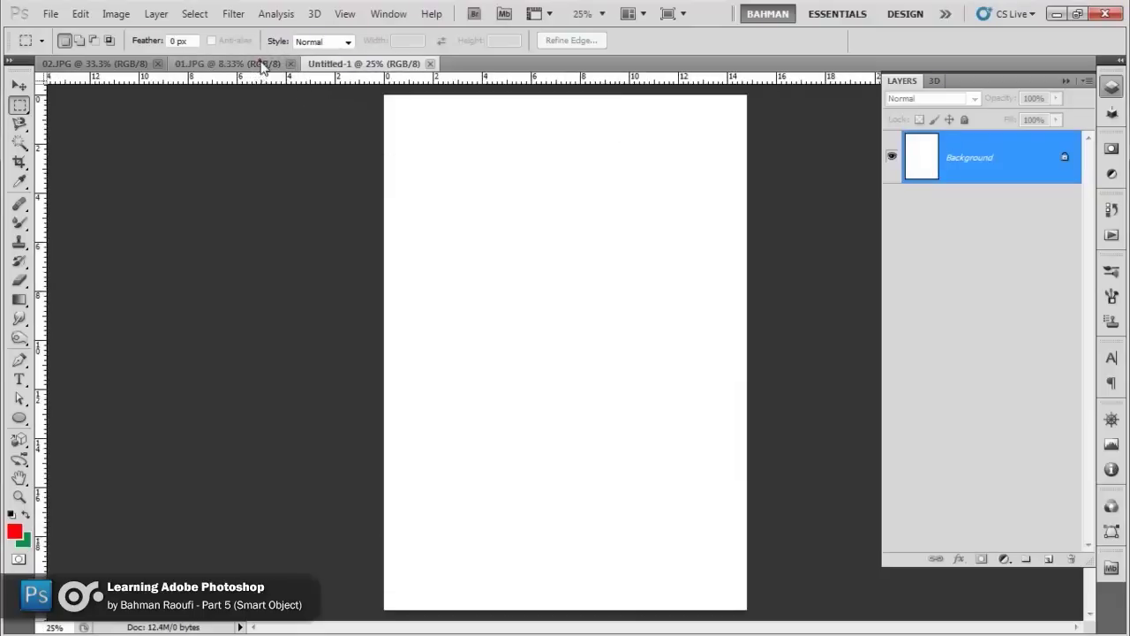
- Paste the 01.JPG portrait into the A5 document as Layer 1 and position it
click(256, 64)
click(364, 64)
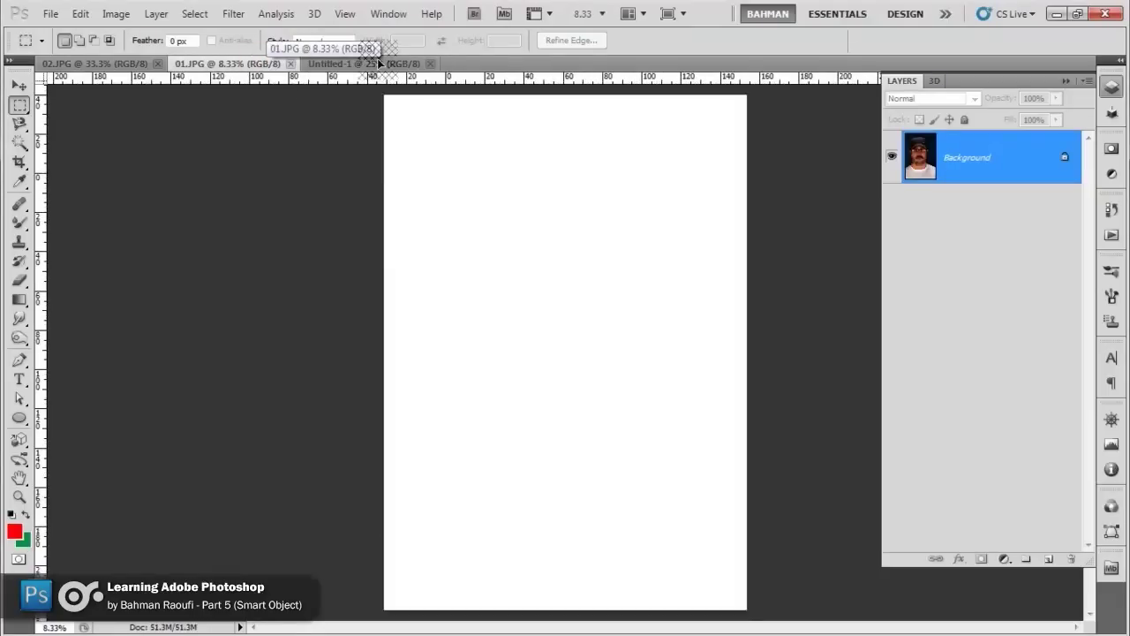
key(ctrl+v)
drag(589, 365, 564, 227)
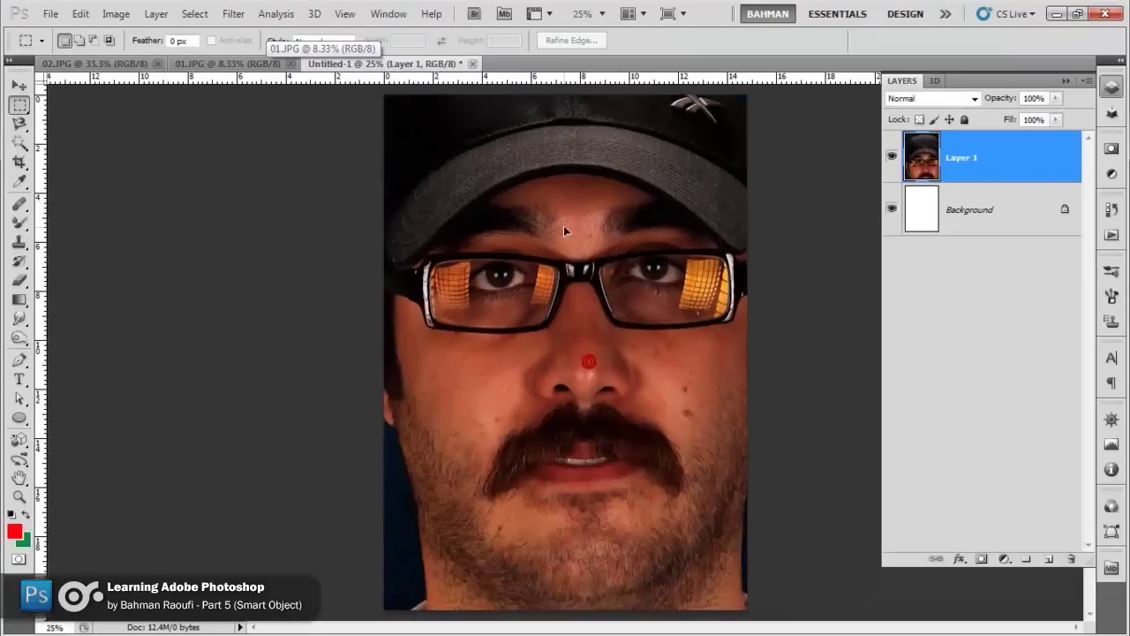
key(ctrl+minus)
key(ctrl+minus)
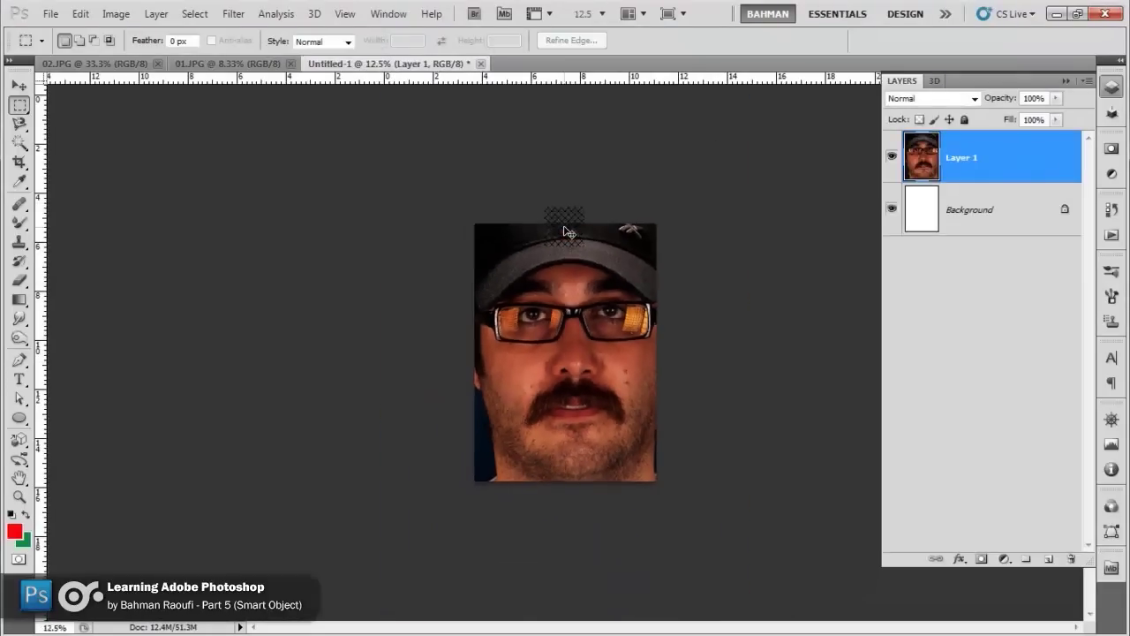
key(ctrl+minus)
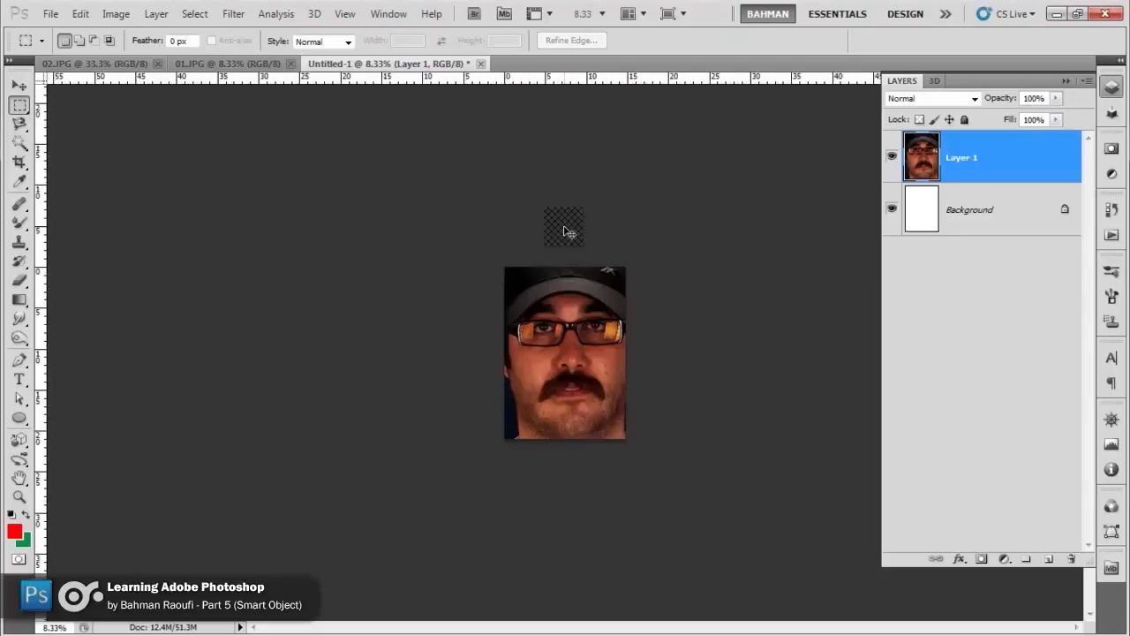
- Scale the portrait to about 30%, then undo to restore its full size
key(ctrl+t)
mouse_move(464, 195)
mouse_down()
mouse_move(556, 306)
mouse_move(582, 318)
mouse_up()
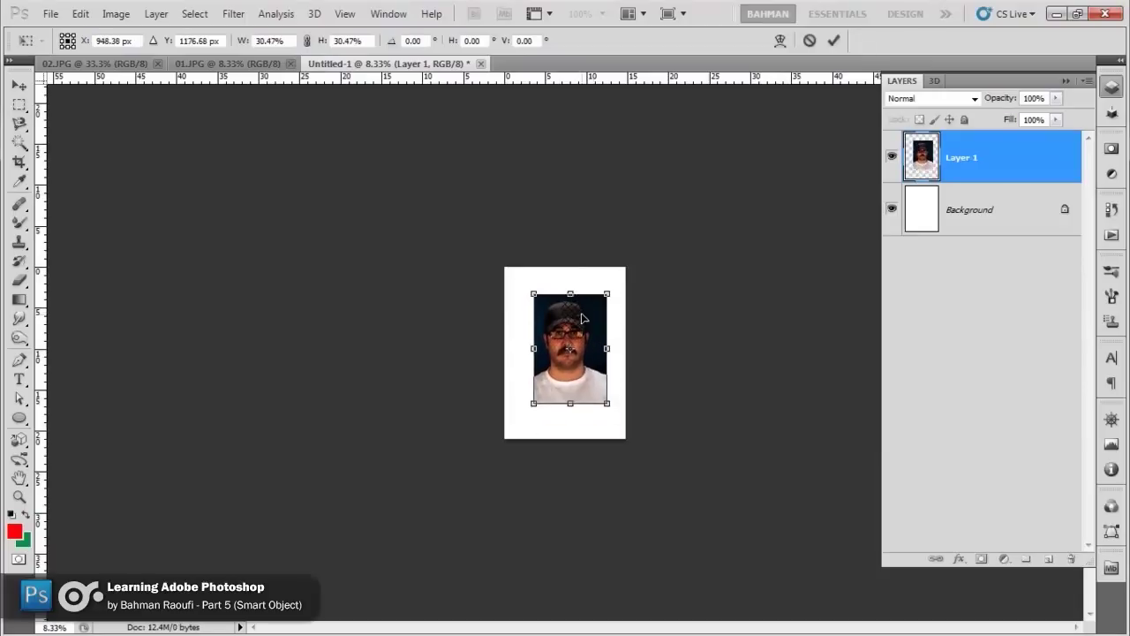
key(Return)
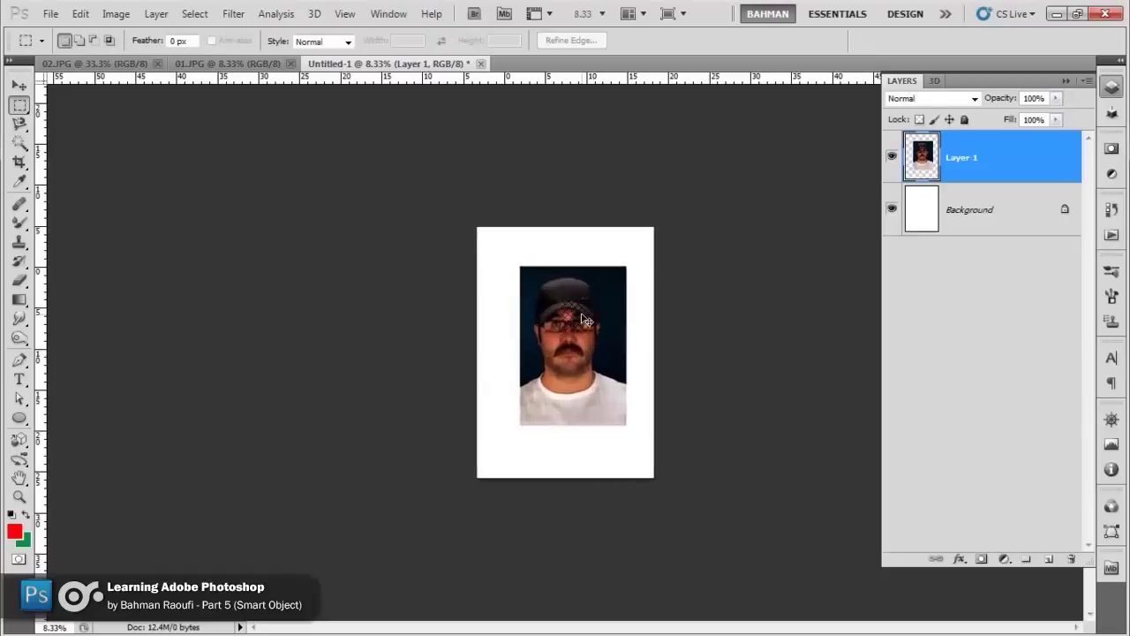
key(ctrl+plus)
key(ctrl+plus)
key(ctrl+plus)
key(ctrl+plus)
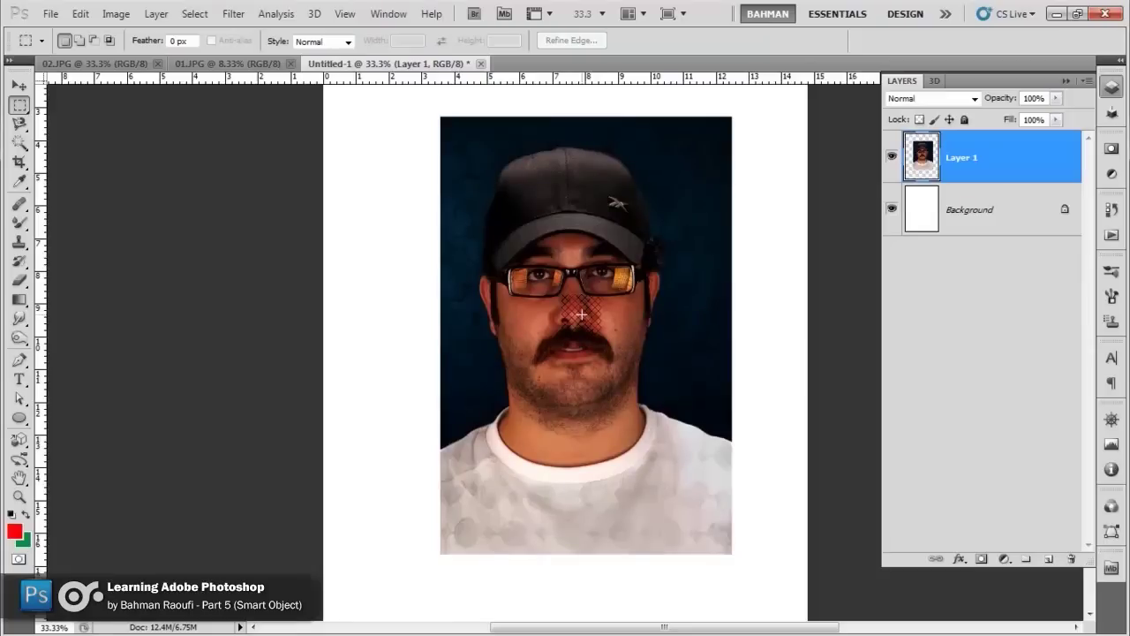
key(ctrl+z)
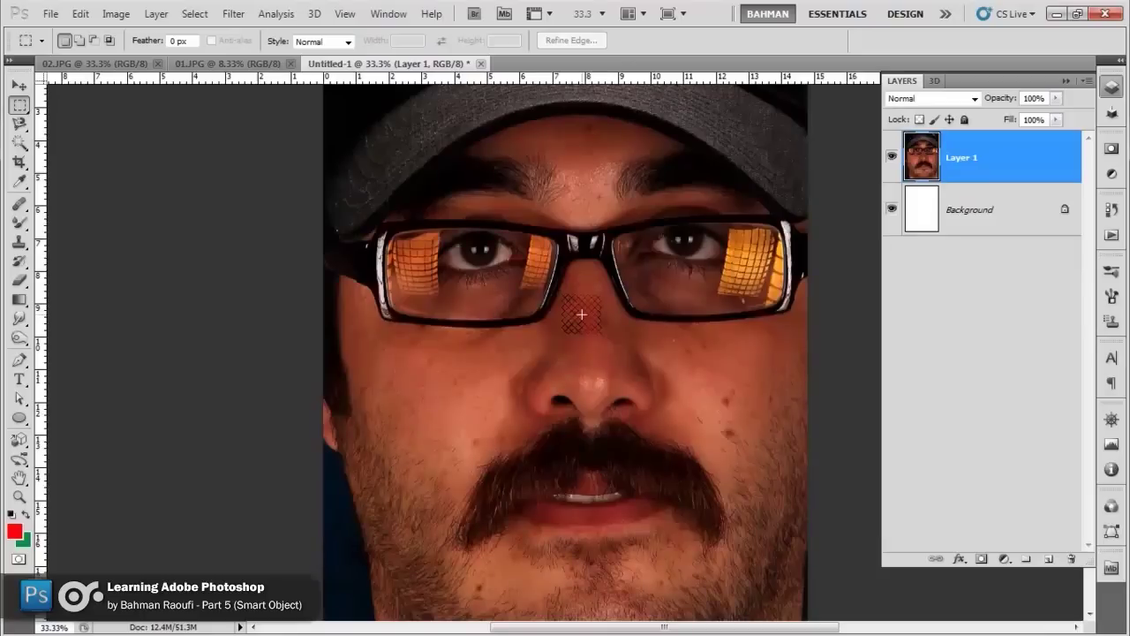
- Convert Layer 1 to a smart object and scale it to 28.75% inside the page
right_click(1010, 173)
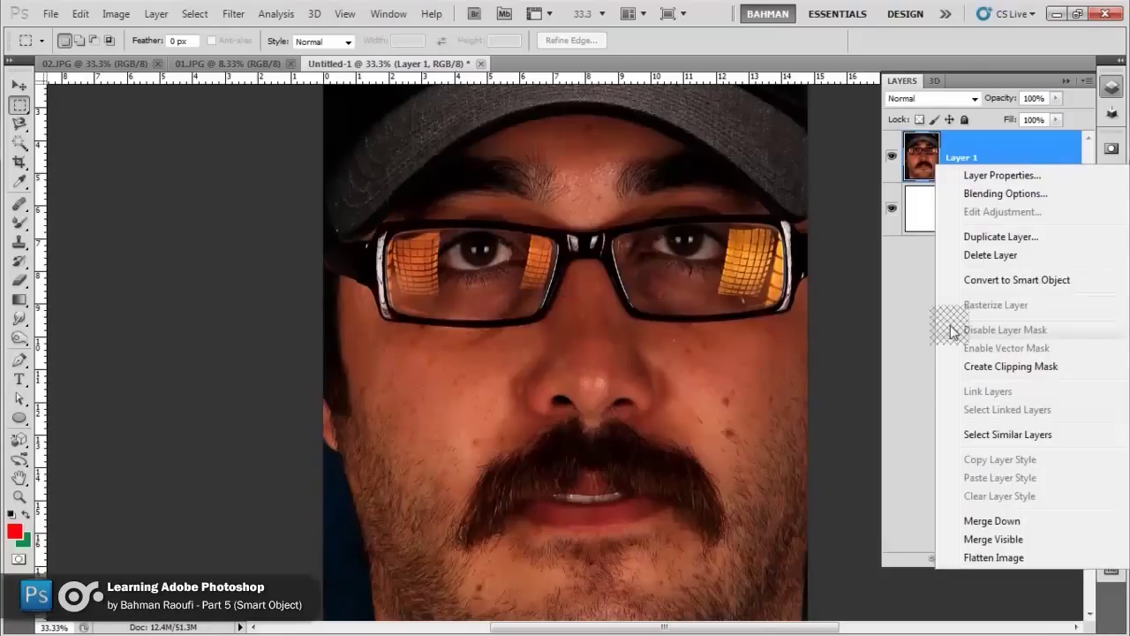
click(971, 279)
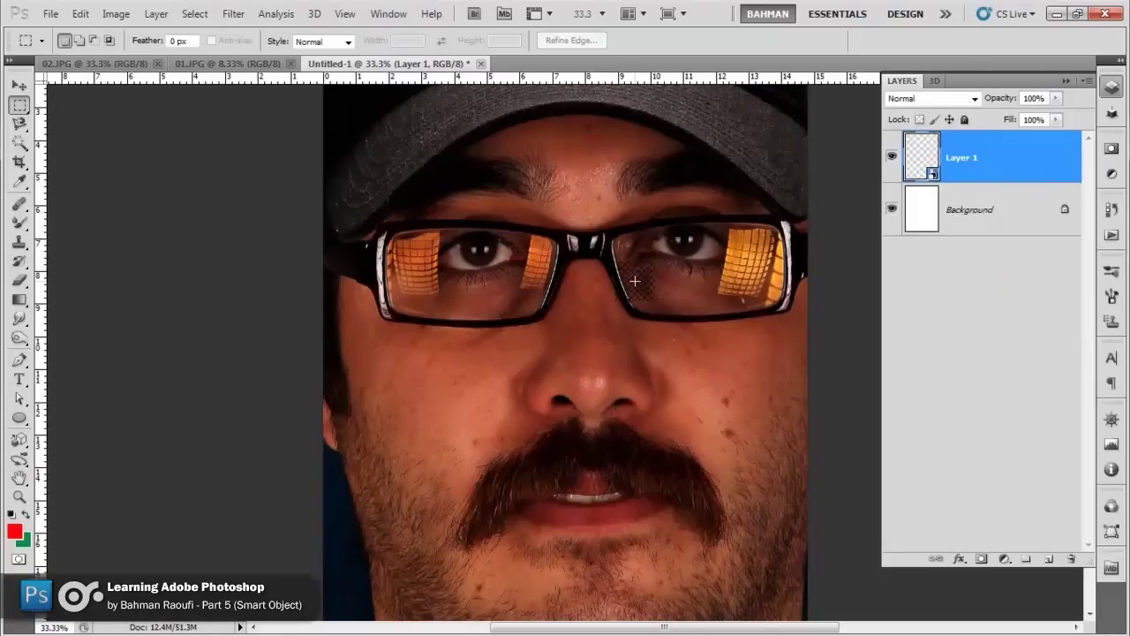
key(ctrl+minus)
key(ctrl+minus)
key(ctrl+minus)
key(ctrl+t)
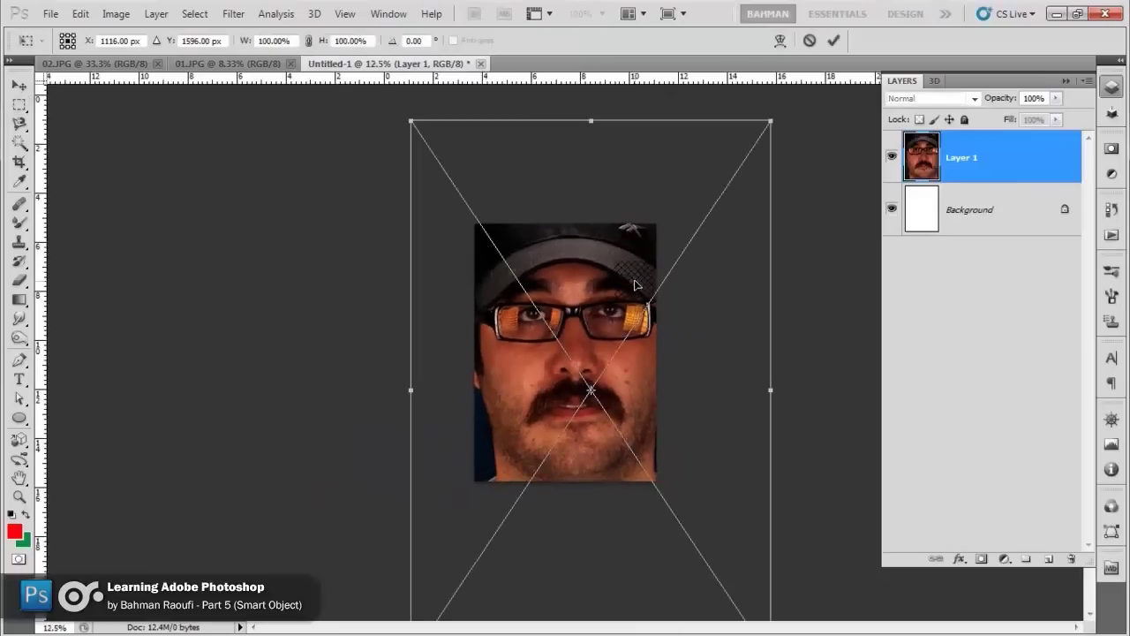
drag(411, 121, 541, 309)
drag(626, 404, 583, 343)
key(m)
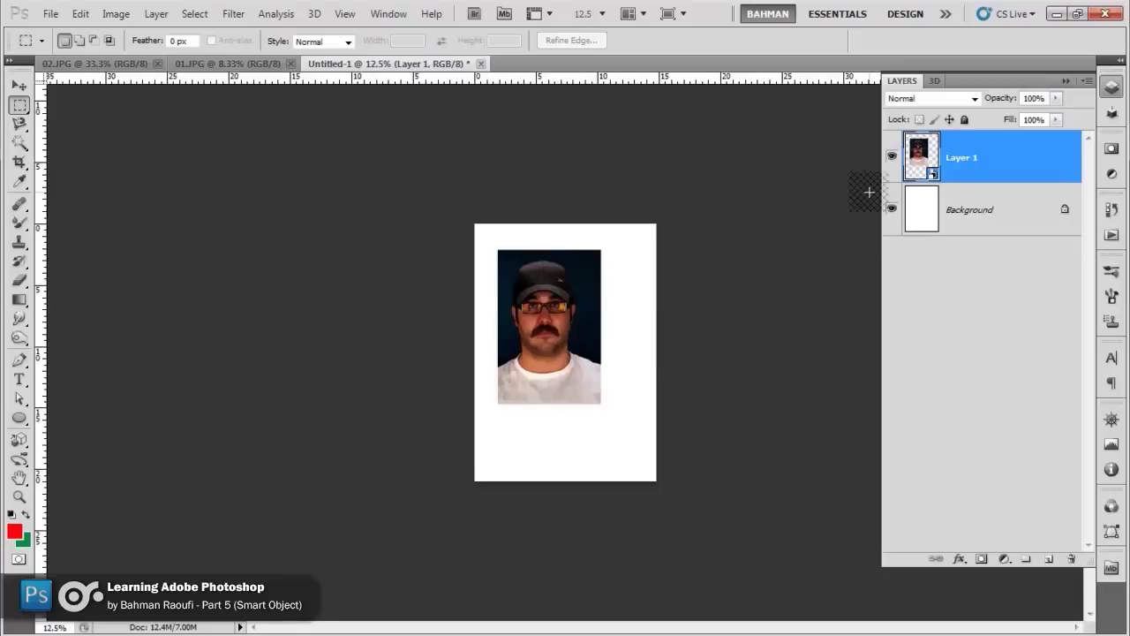
drag(869, 192, 933, 176)
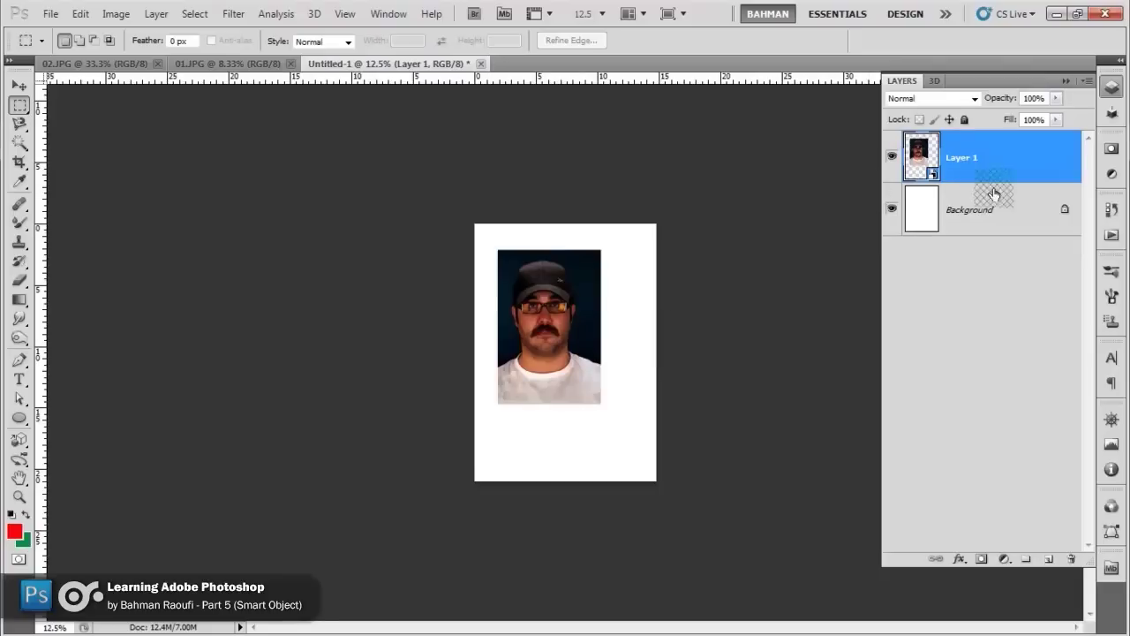
- Open the smart object's contents as Layer 1.psb, check its image size, then return to Untitled-1
double_click(933, 176)
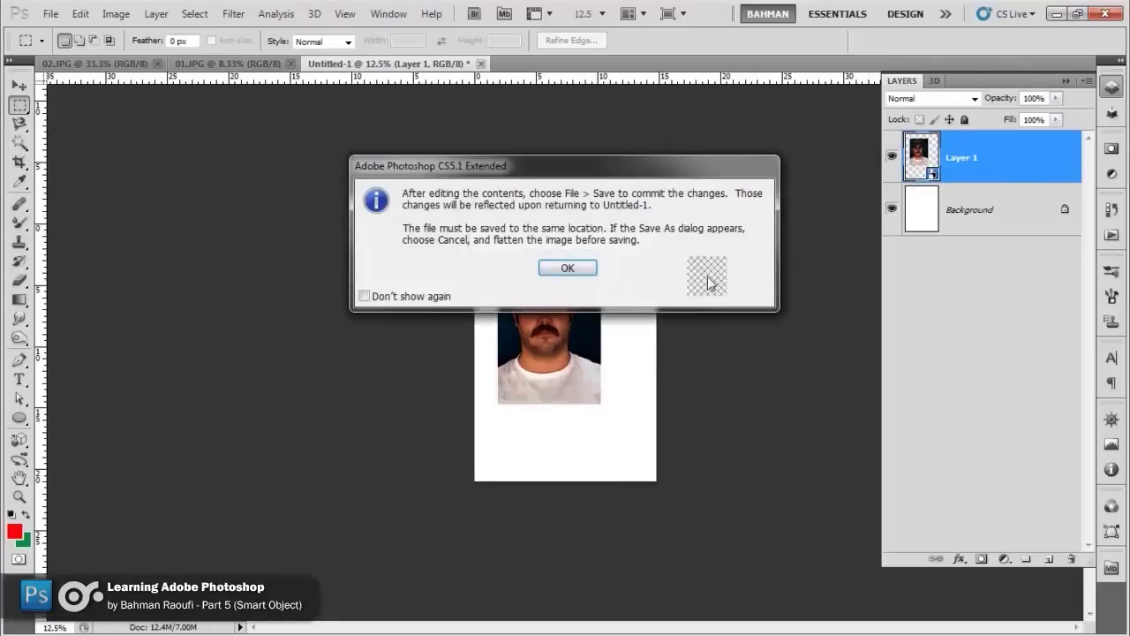
click(575, 264)
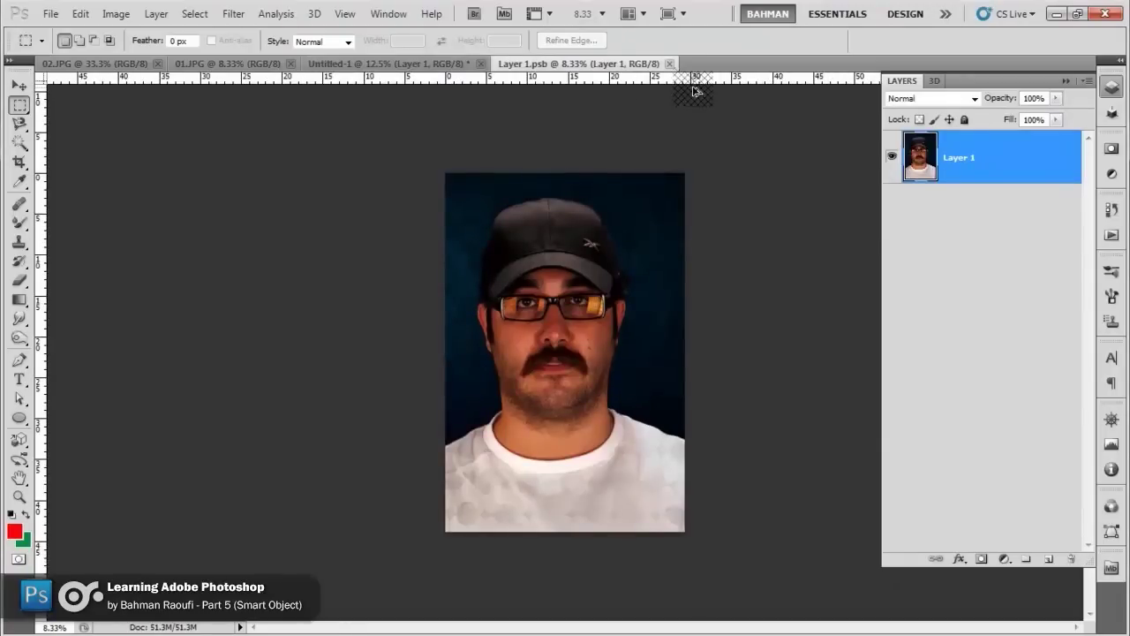
key(ctrl+alt+i)
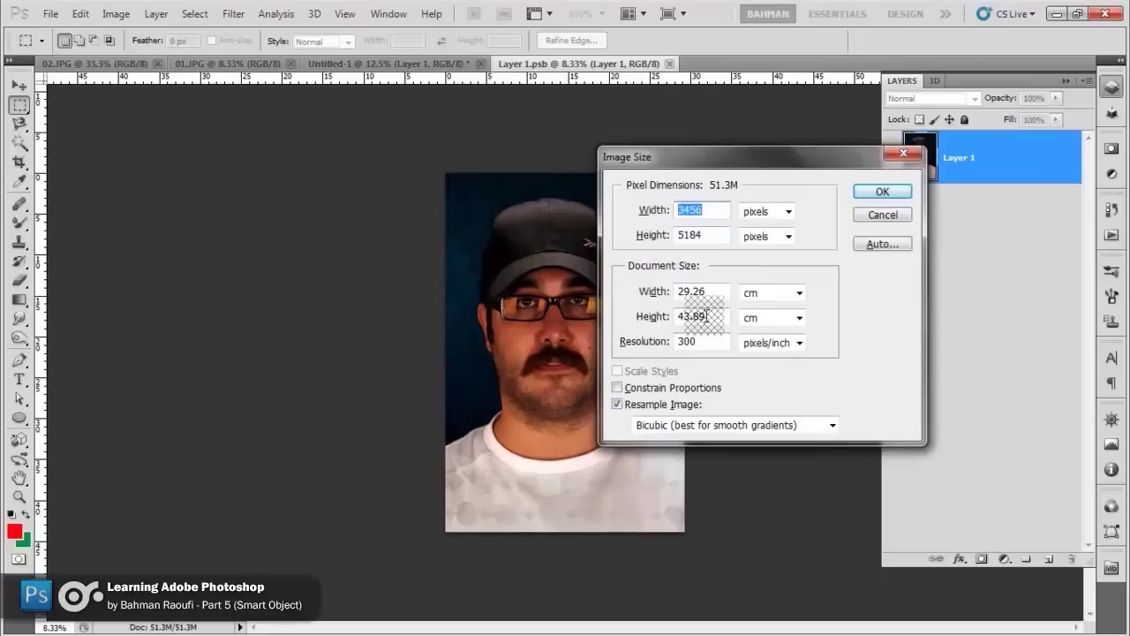
click(881, 216)
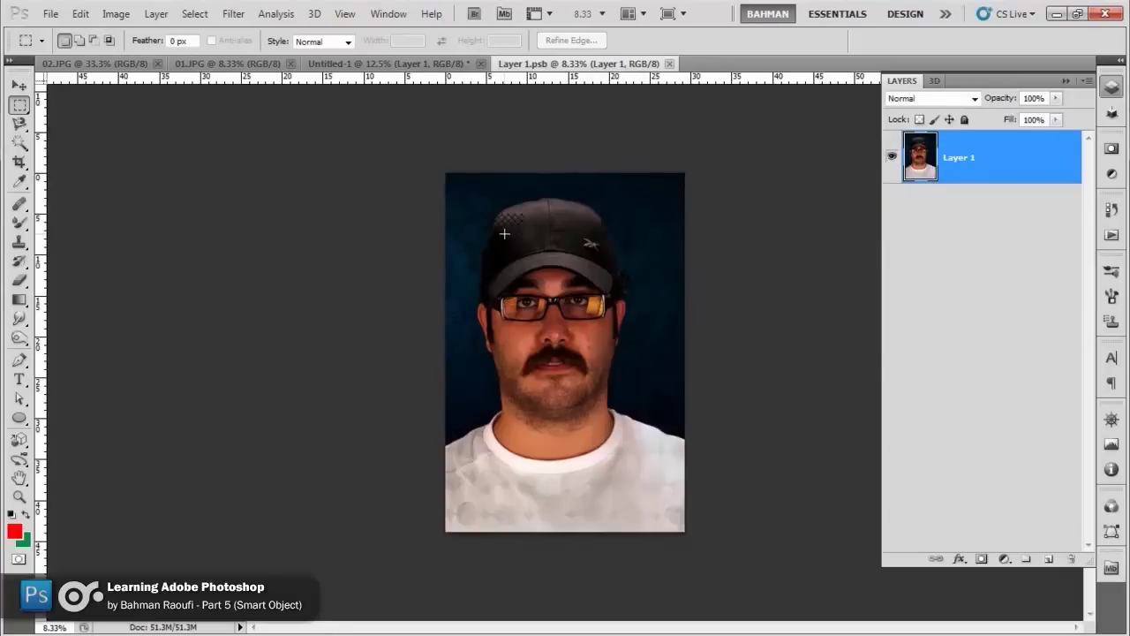
click(408, 65)
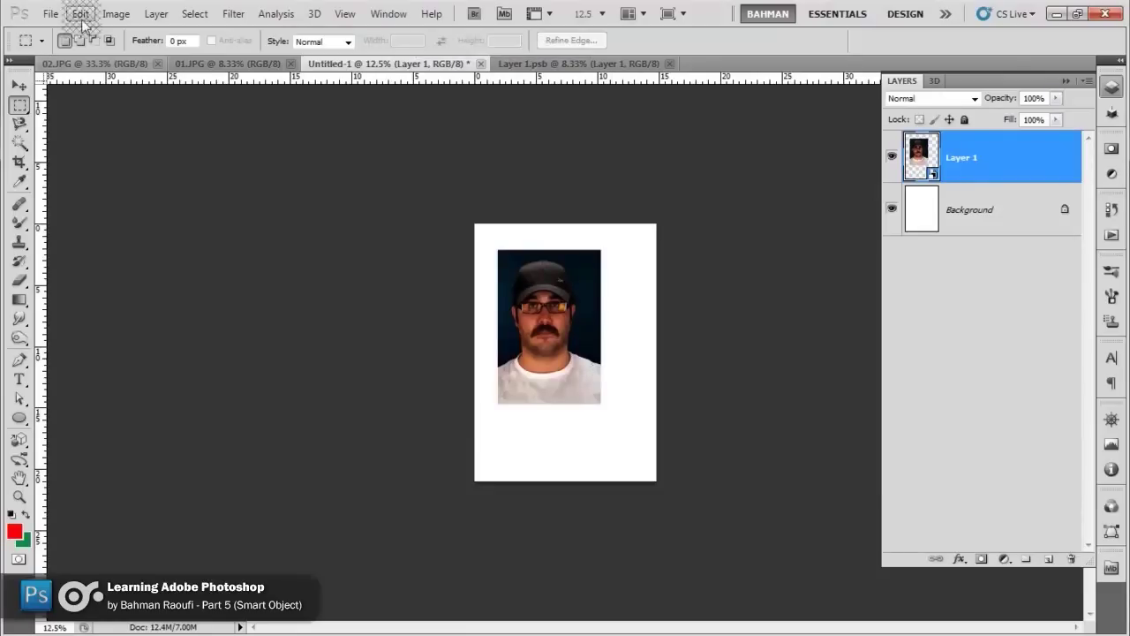
- Remove Layer 1 from Untitled-1 and convert the 01.JPG photo layer into a smart object
drag(902, 236, 901, 235)
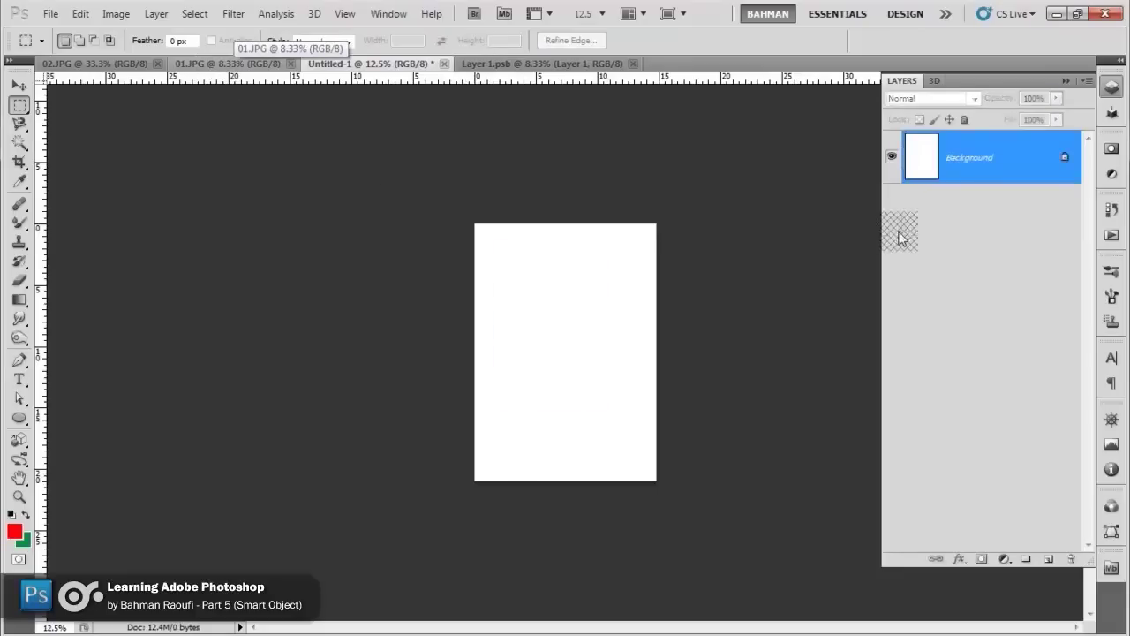
click(248, 64)
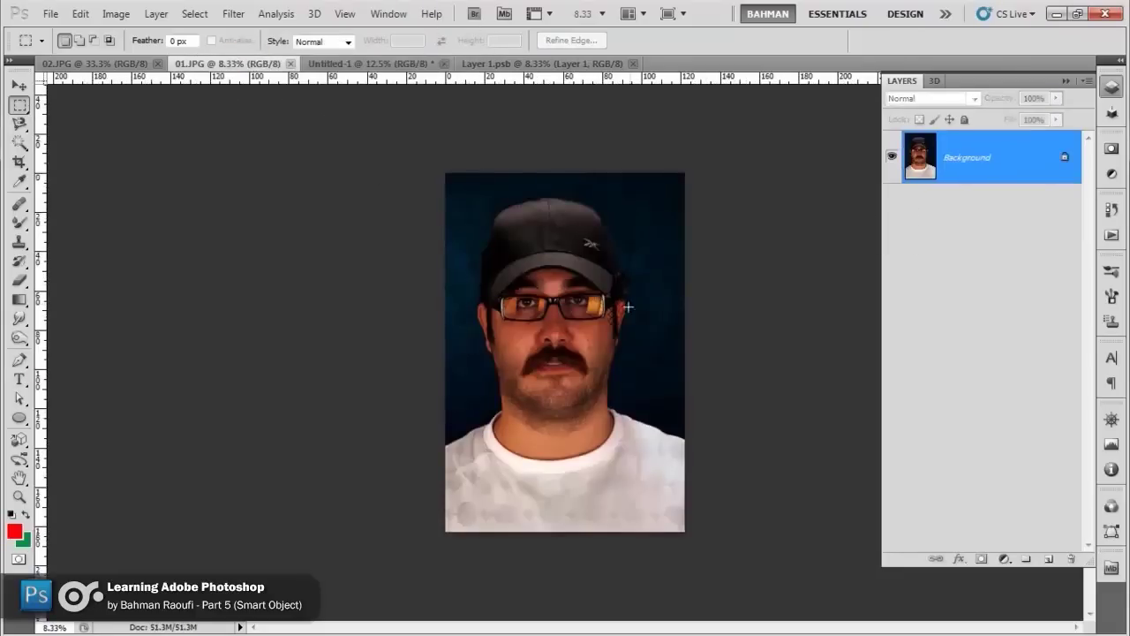
right_click(573, 227)
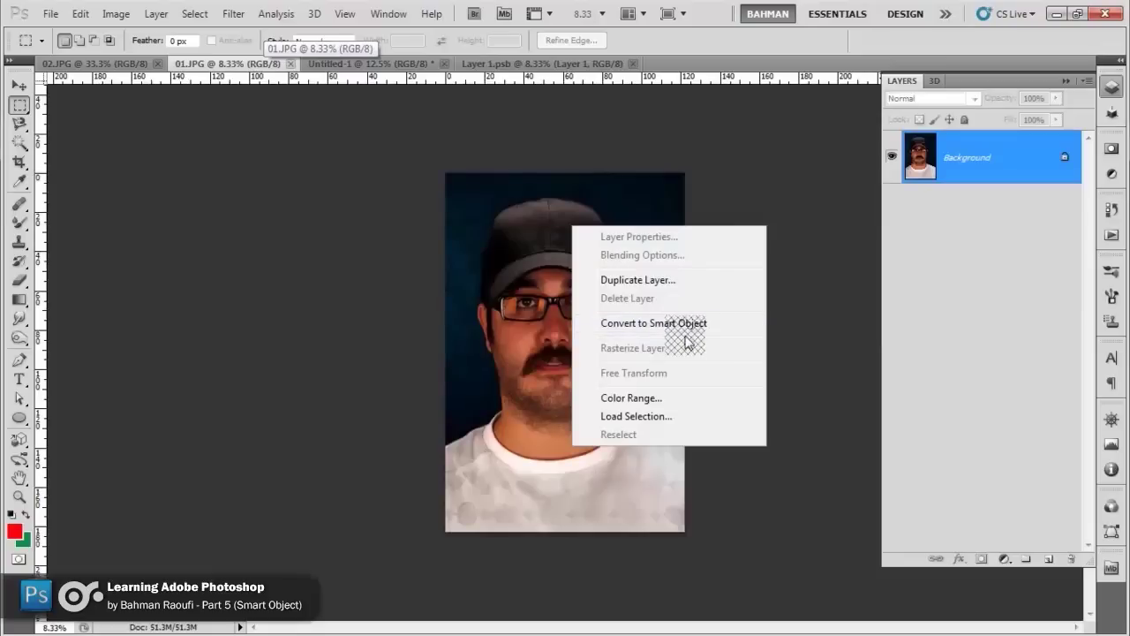
click(685, 332)
- Drag the smart-object photo into Untitled-1 and open its contents as Layer 01.psb
mouse_move(616, 275)
mouse_down()
mouse_move(452, 66)
mouse_move(586, 273)
mouse_up()
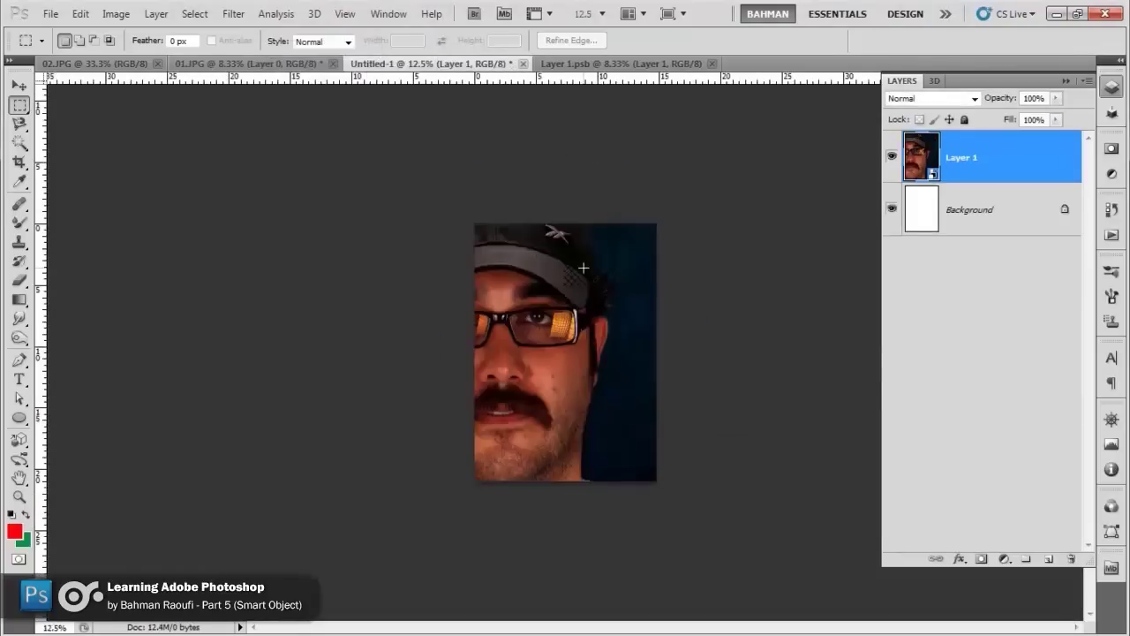
double_click(926, 172)
click(578, 268)
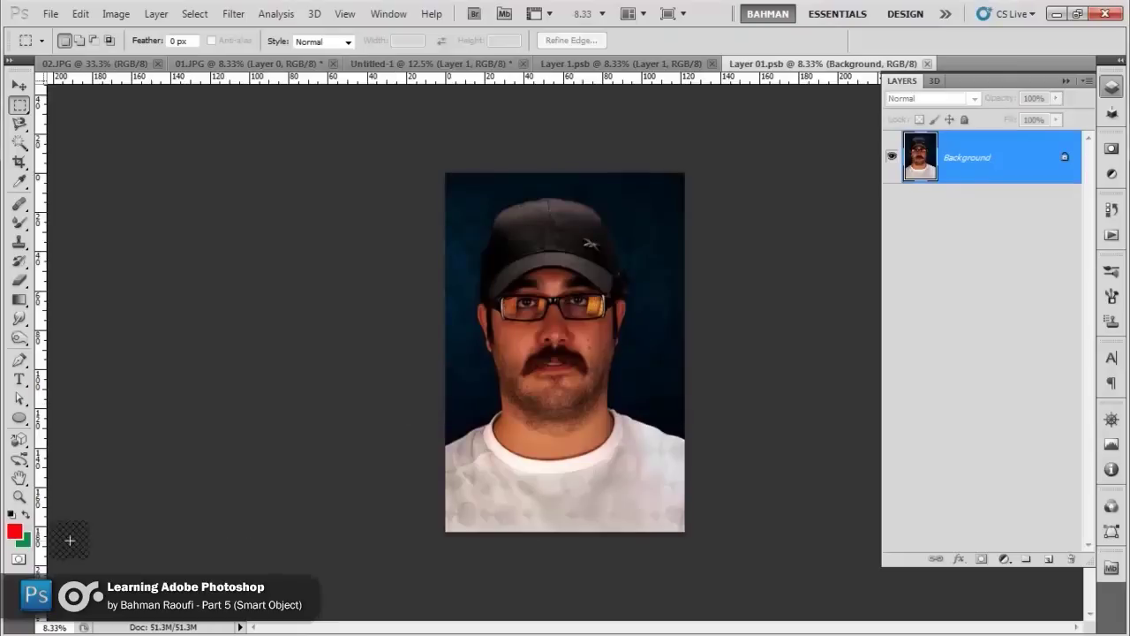
- Check the embedded photo's 3456 × 5184 pixel size without changes, then switch to Layer 1.psb
key(ctrl+alt+i)
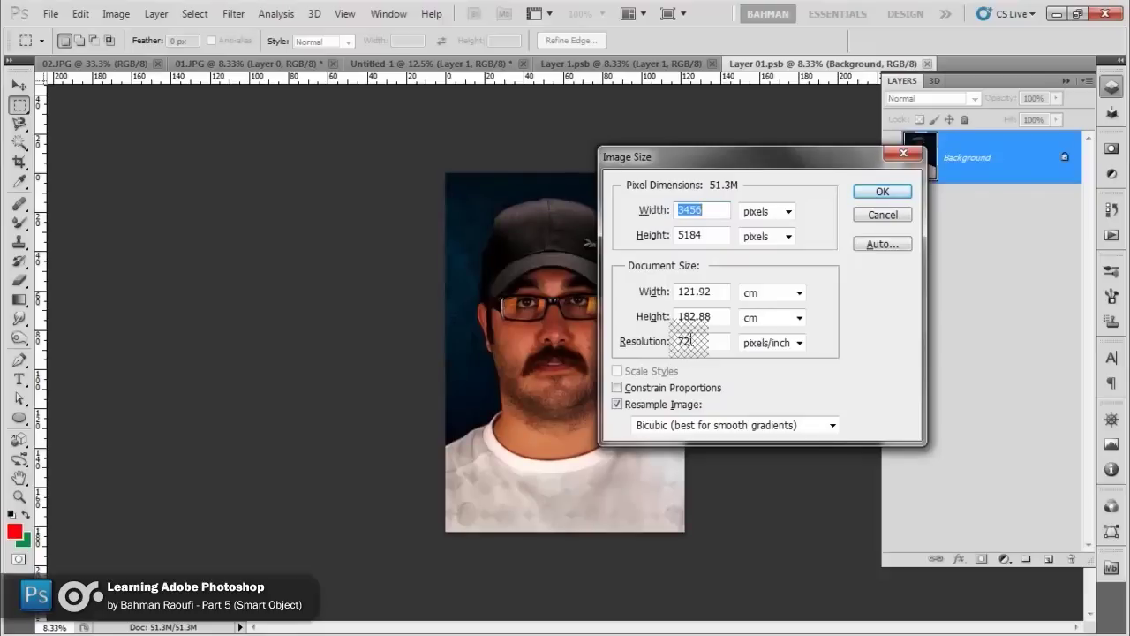
click(895, 215)
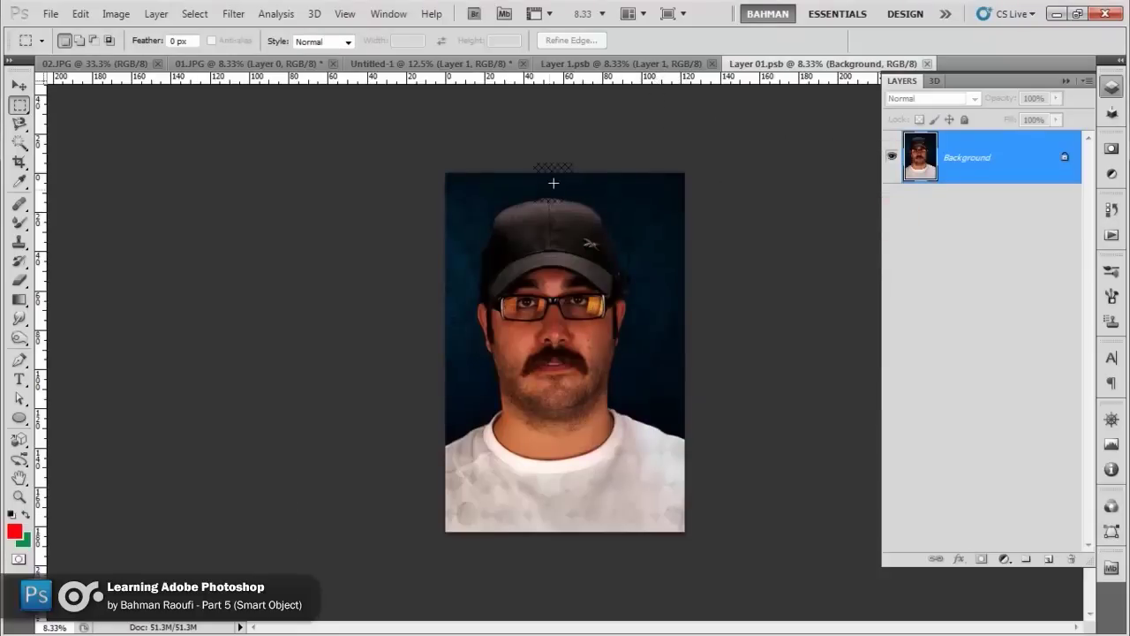
click(606, 64)
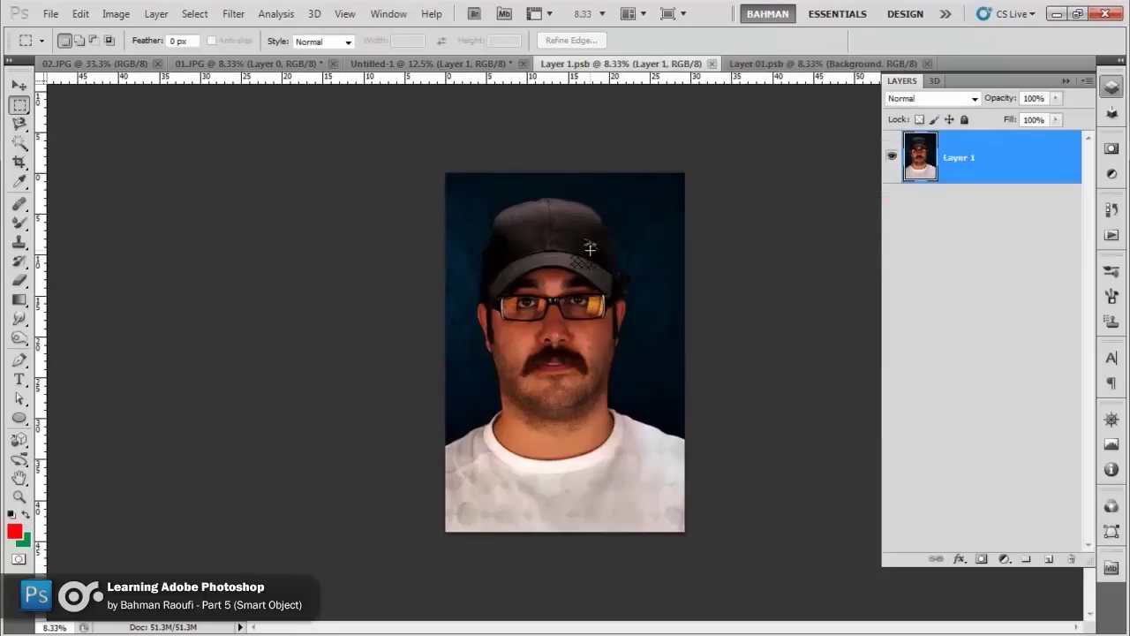
- Scale the Layer 1 portrait in Untitled-1 down to about 5%
drag(590, 249, 625, 325)
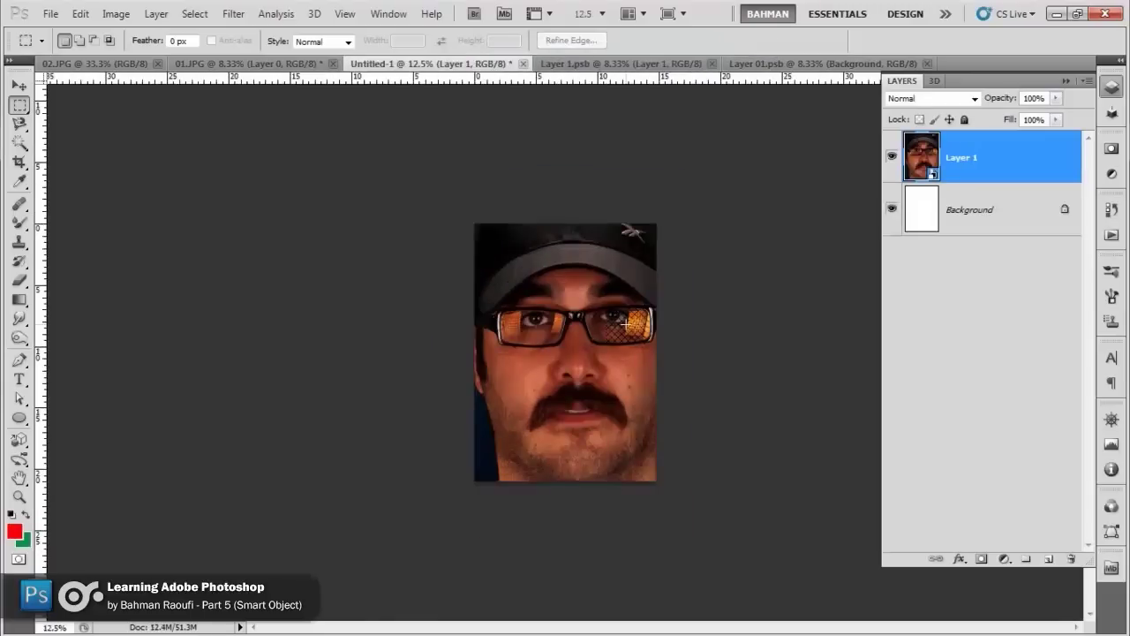
key(ctrl+t)
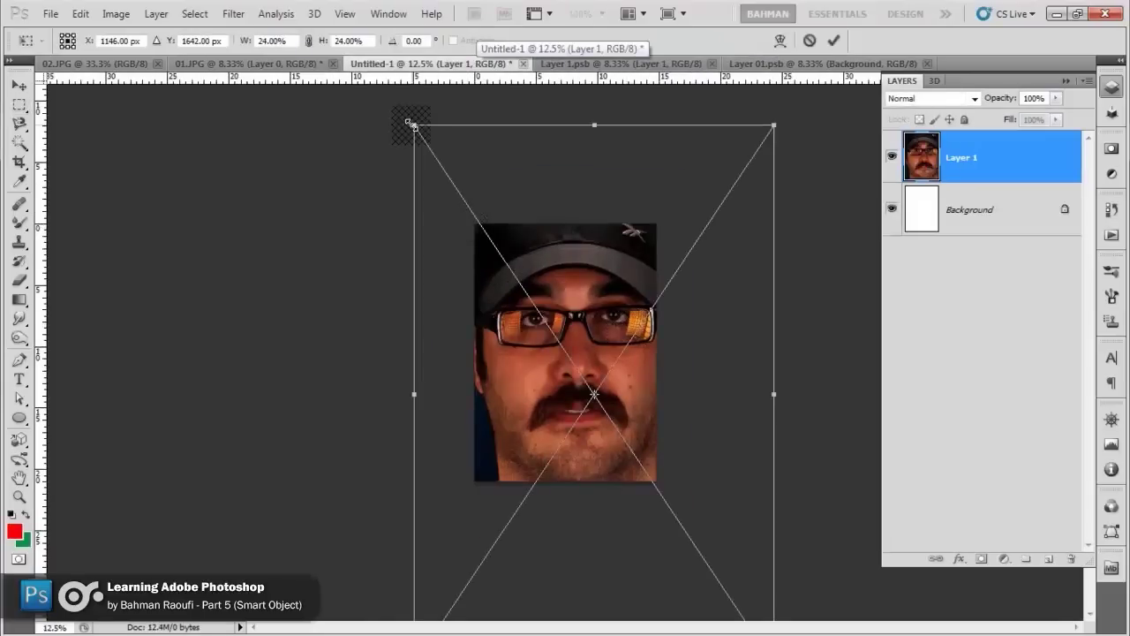
drag(410, 124, 555, 331)
key(Return)
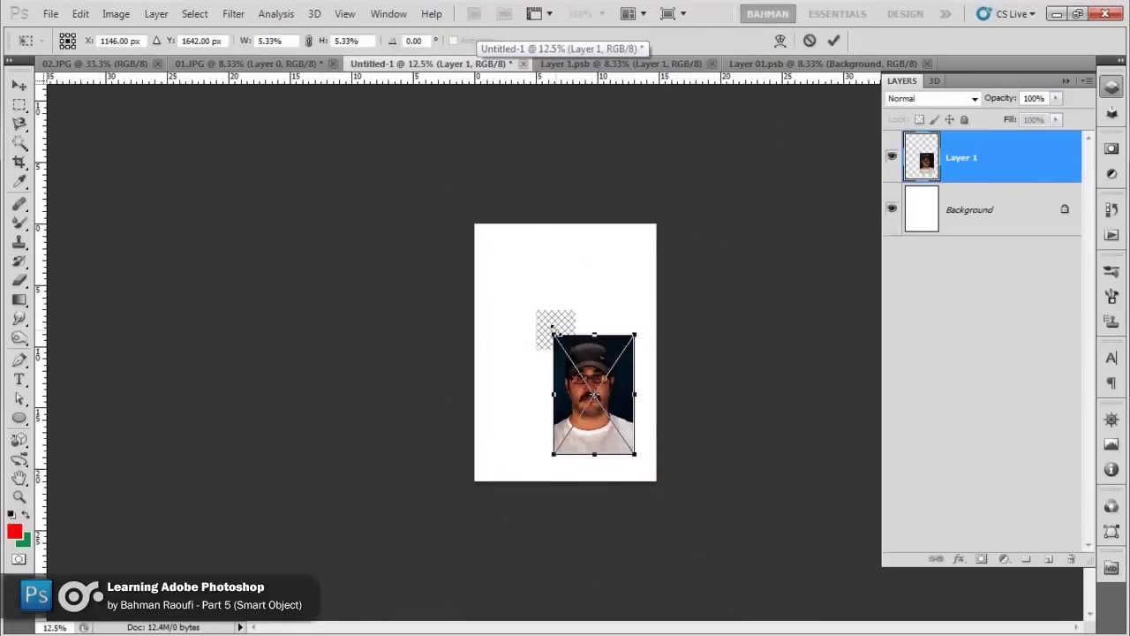
key(m)
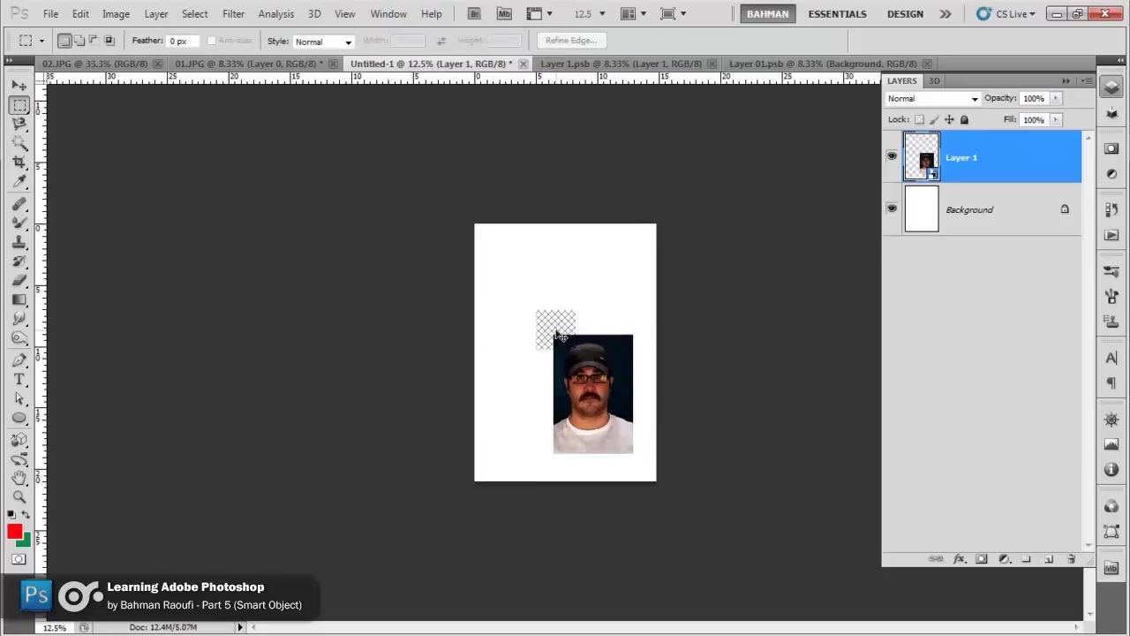
- Duplicate the small portrait and enlarge the copy to 18.07% at the top-left
key(ctrl+j)
drag(592, 384, 519, 279)
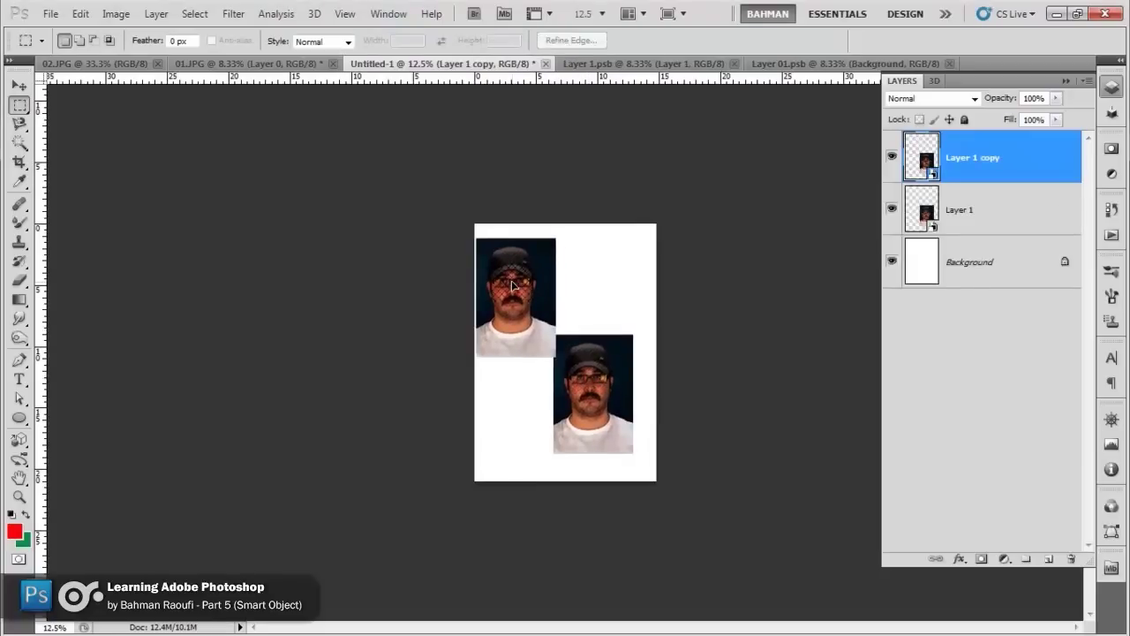
key(ctrl+t)
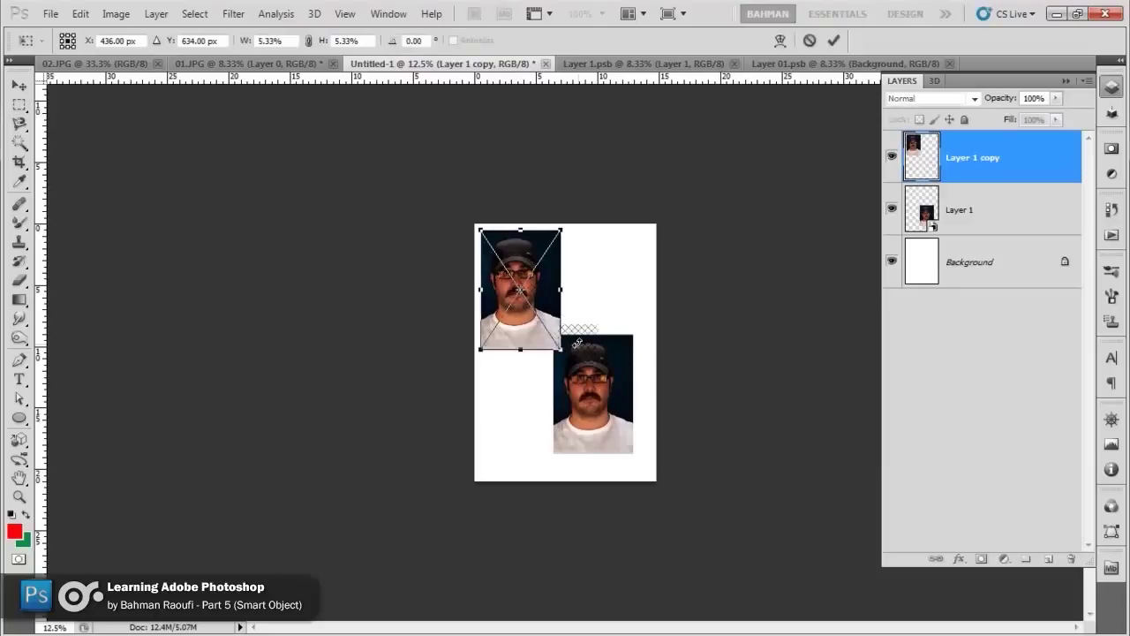
drag(559, 348, 751, 632)
mouse_move(667, 414)
mouse_down()
mouse_move(498, 365)
mouse_move(541, 365)
mouse_up()
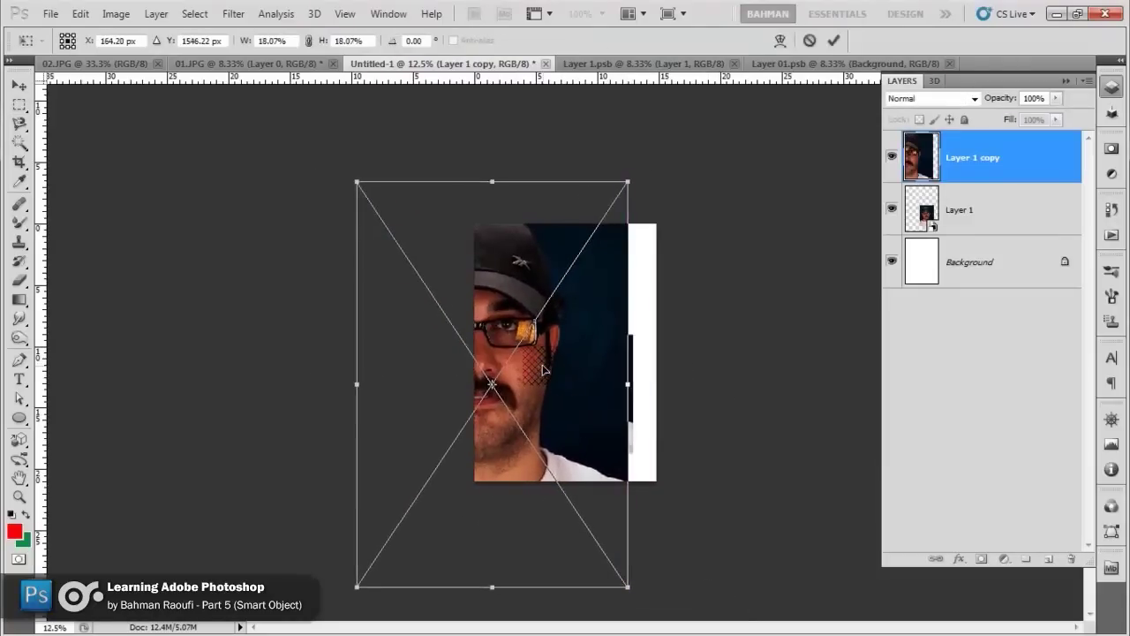
key(Return)
- Move Layer 1 copy beneath Layer 1 and zoom in on the composition
drag(981, 164, 1008, 233)
key(ctrl+plus)
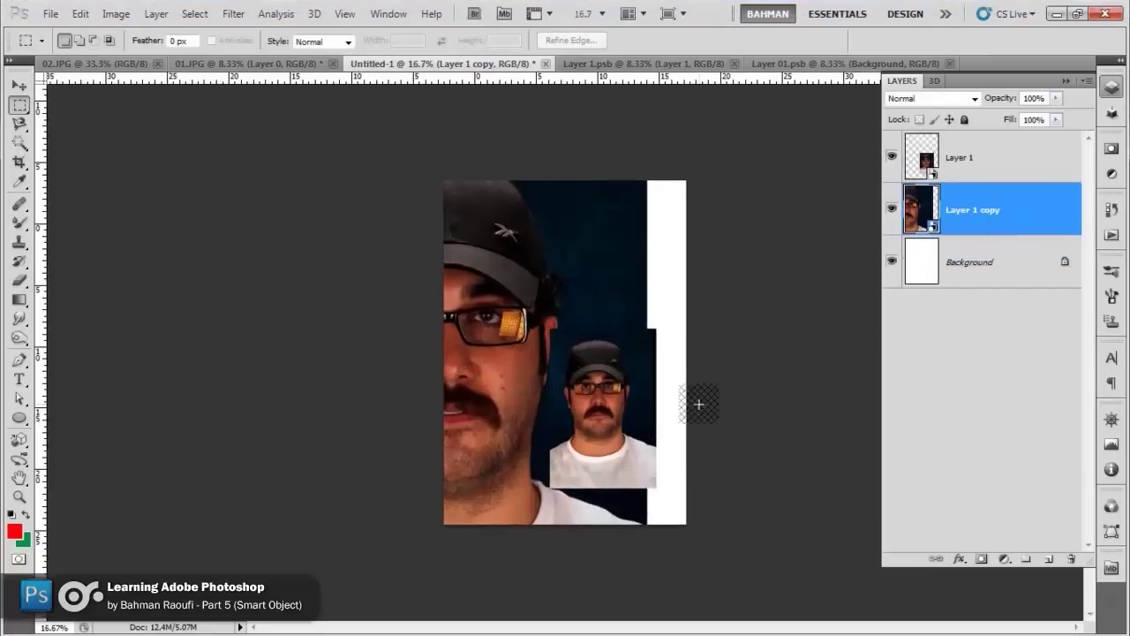
key(ctrl+plus)
key(ctrl+plus)
key(ctrl+plus)
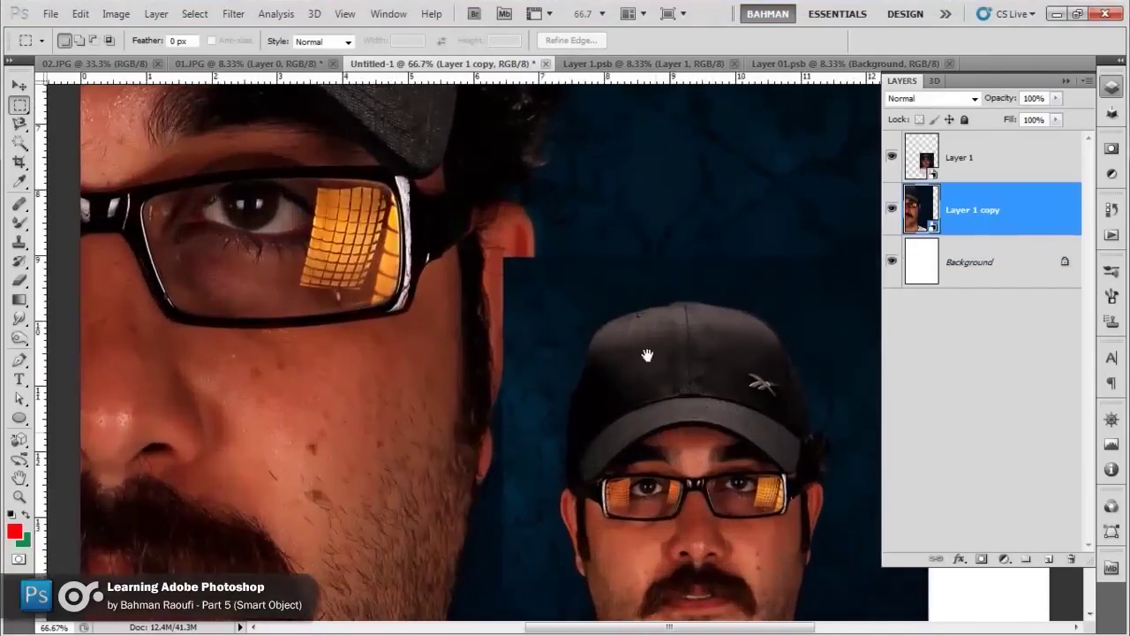
key(ctrl+plus)
key(ctrl+plus)
scroll(642, 287, up, 1)
scroll(642, 289, up, 1)
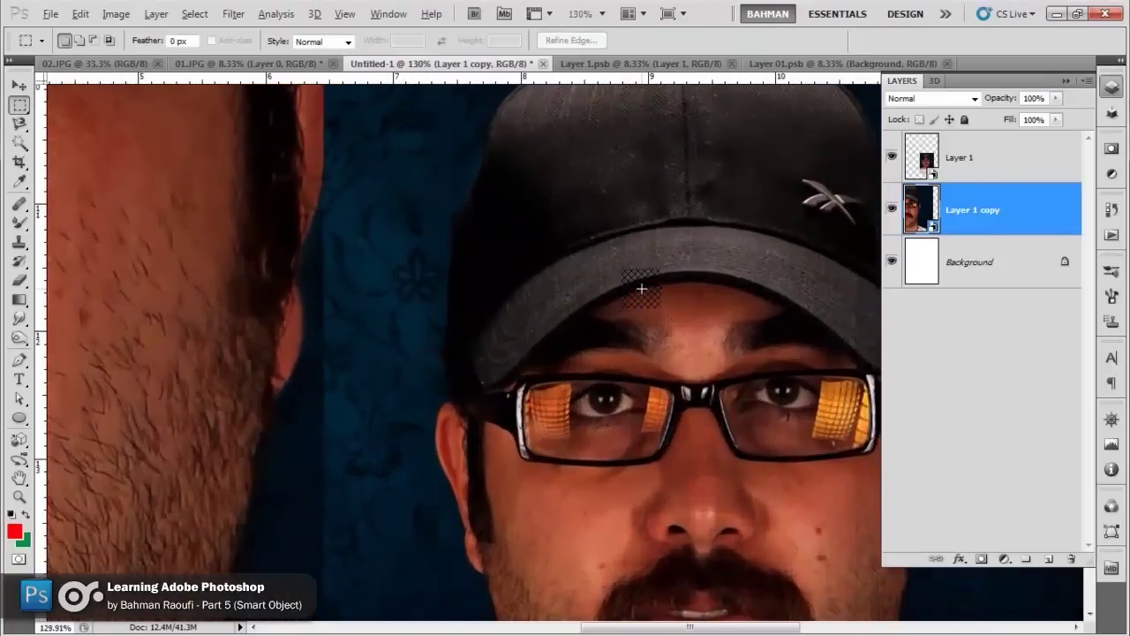
scroll(642, 291, up, 1)
scroll(642, 293, up, 1)
scroll(642, 293, down, 1)
scroll(643, 298, down, 1)
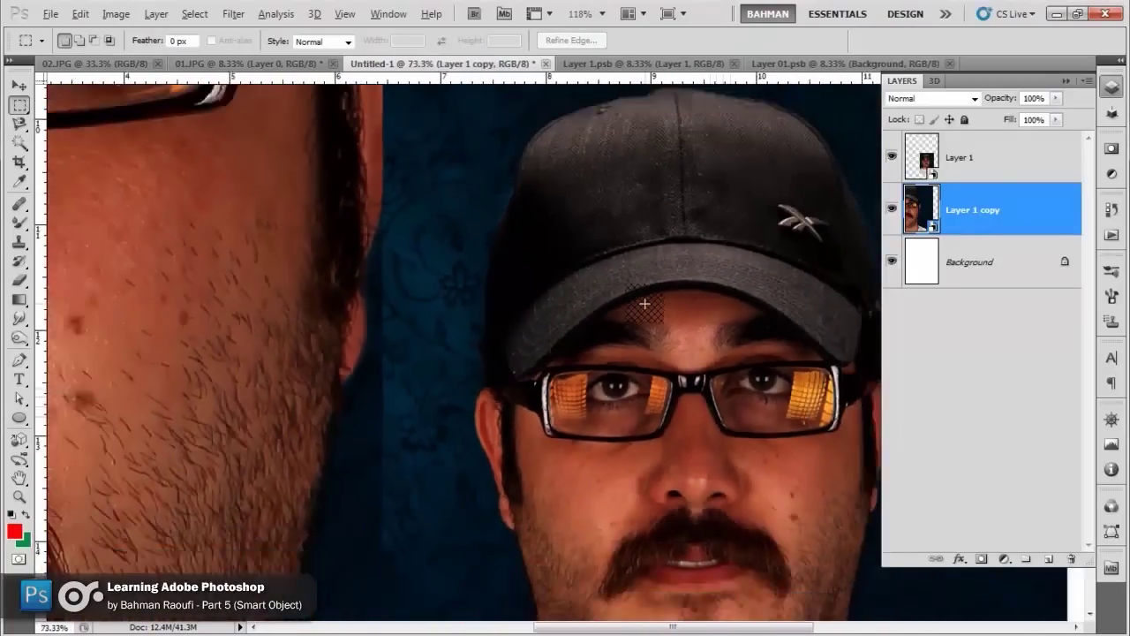
scroll(644, 302, down, 1)
scroll(645, 304, down, 1)
scroll(645, 304, down, 1)
scroll(643, 304, down, 1)
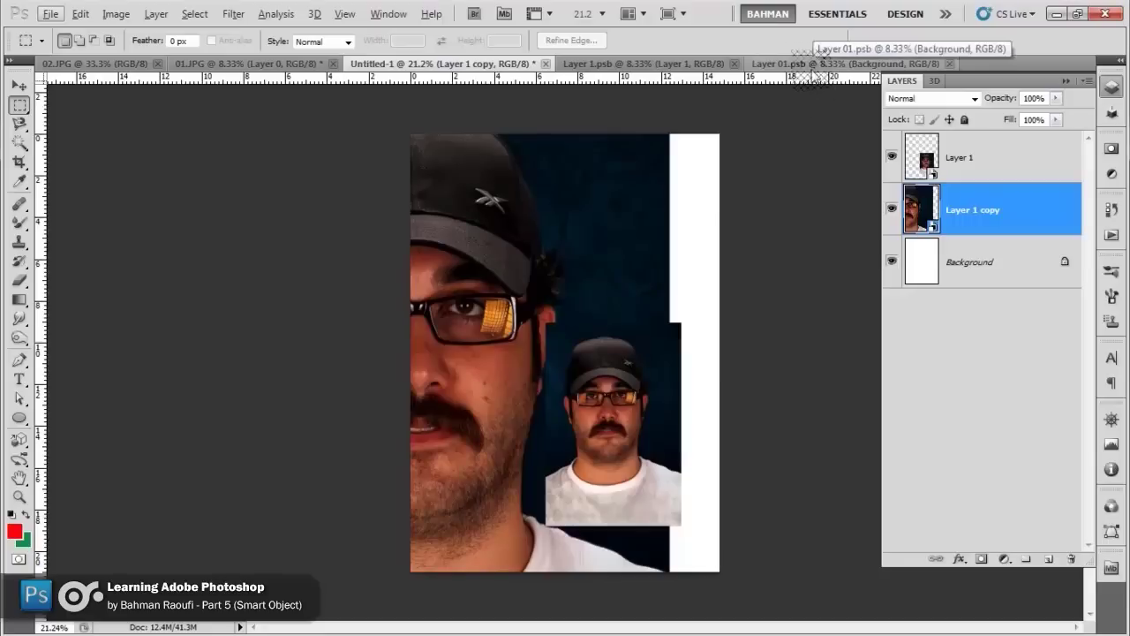
- Close the Layer 1.psb and Layer 01.psb documents
click(805, 64)
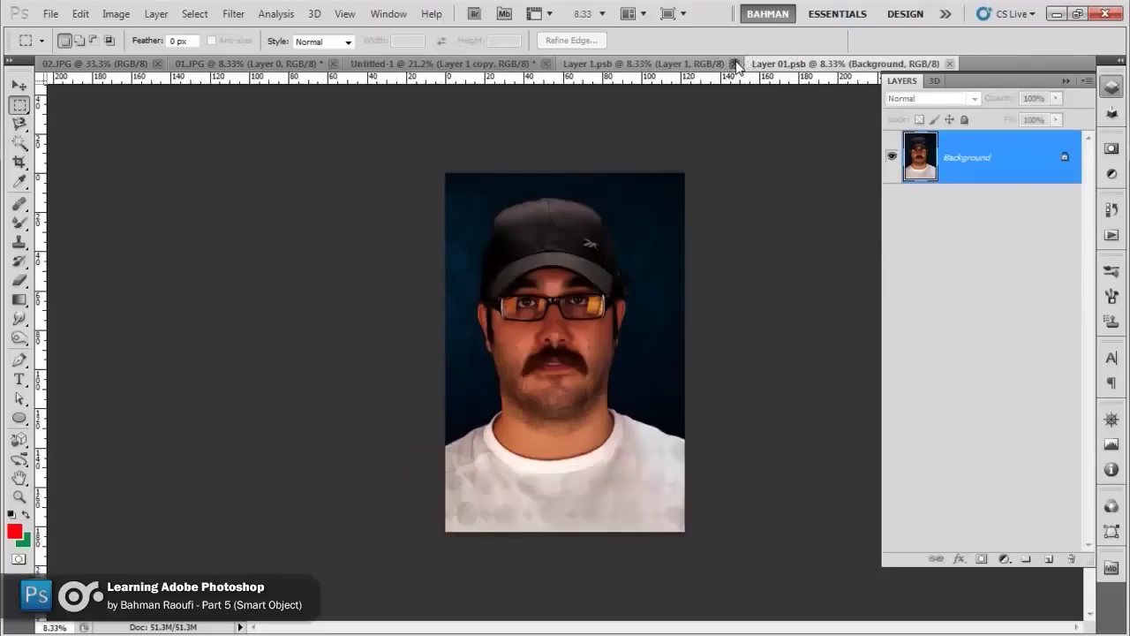
drag(808, 70, 765, 67)
click(761, 63)
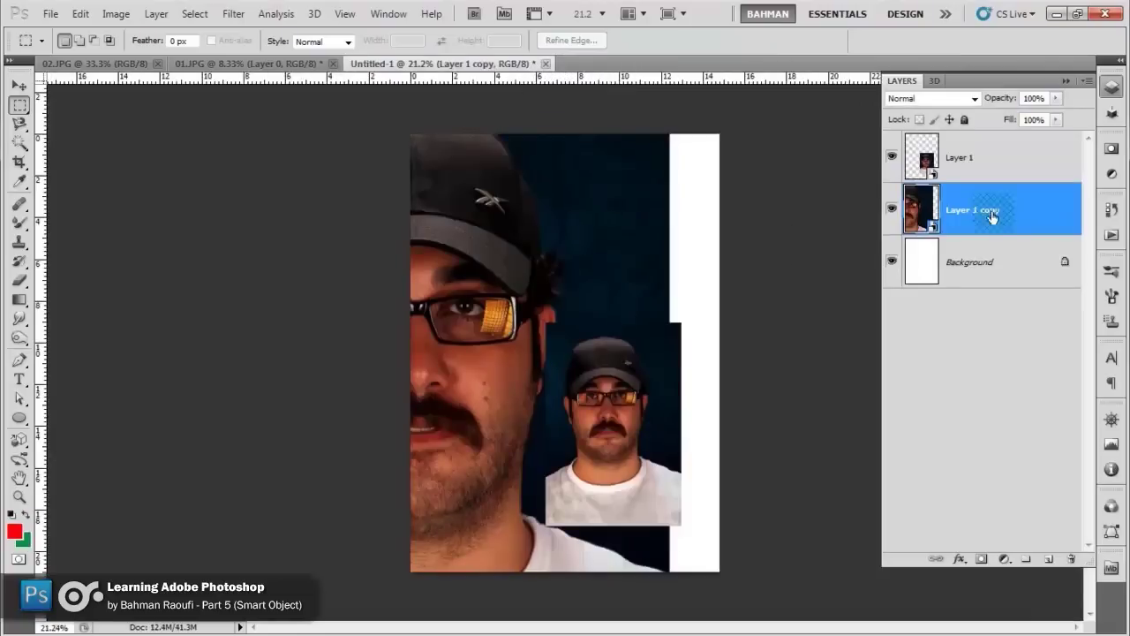
- Reopen Layer 1 copy's contents as Layer 01.psb and bring up the Filter > Blur menu
double_click(933, 231)
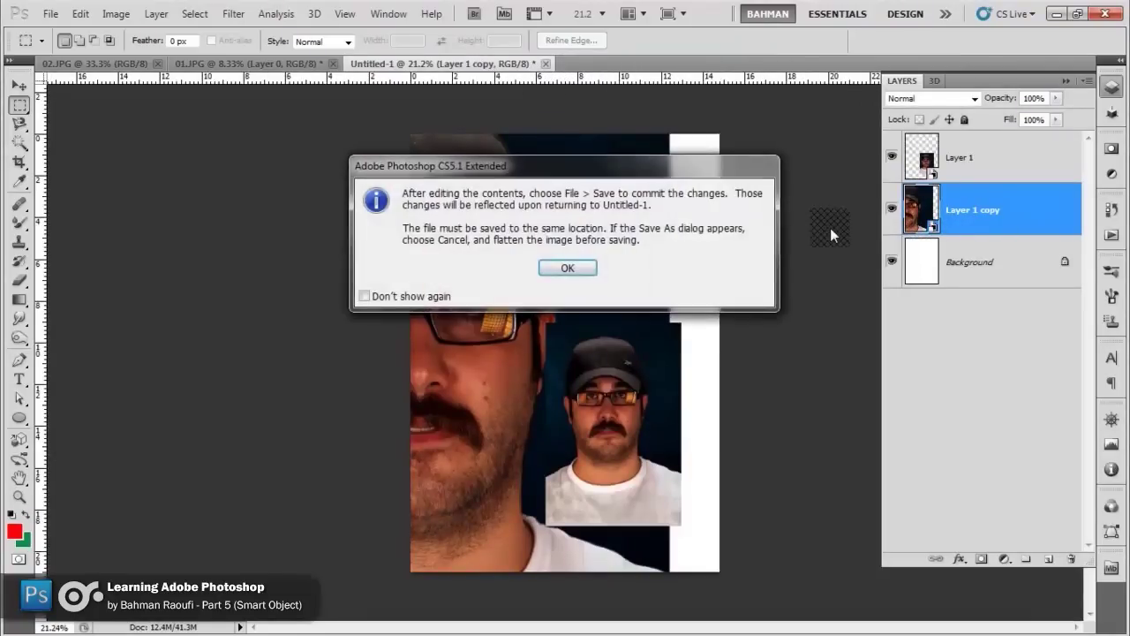
key(Return)
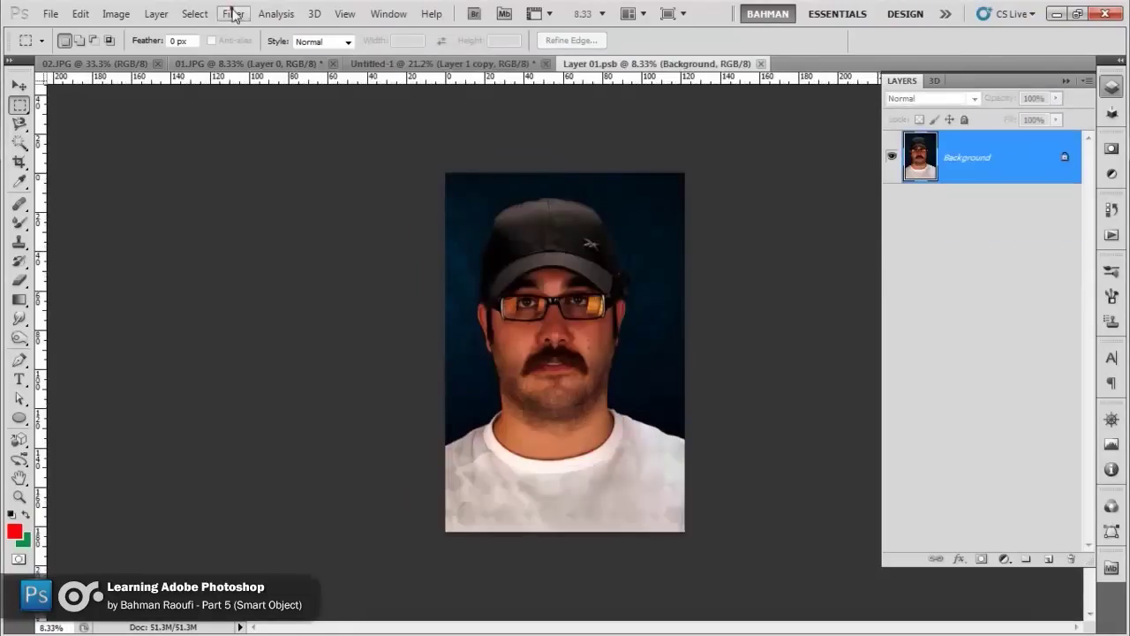
click(233, 13)
key(Escape)
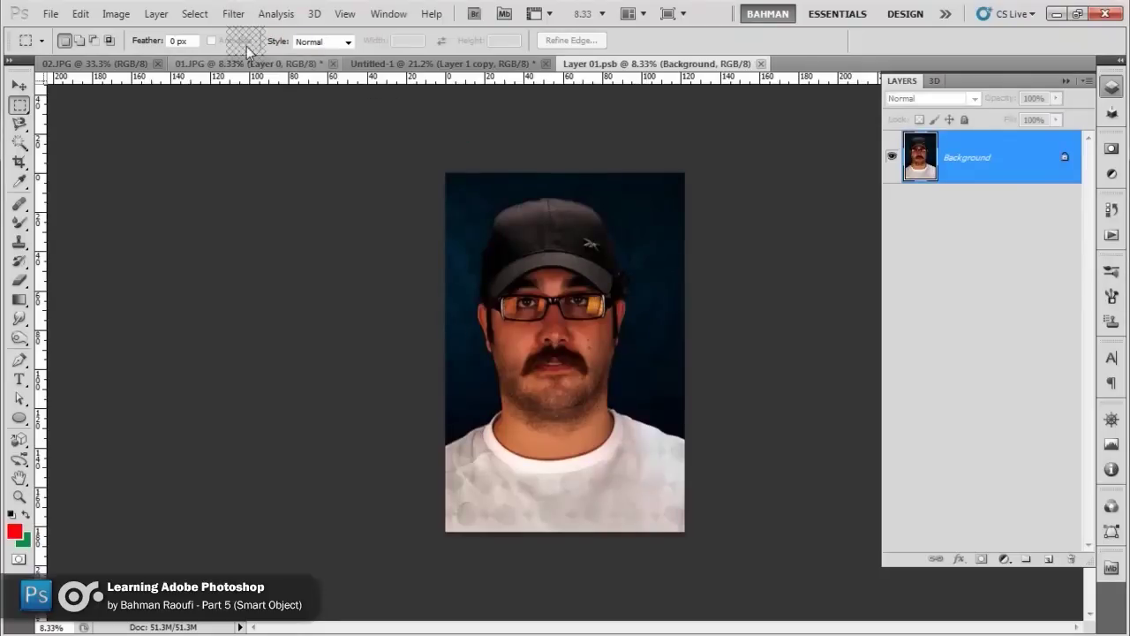
click(233, 13)
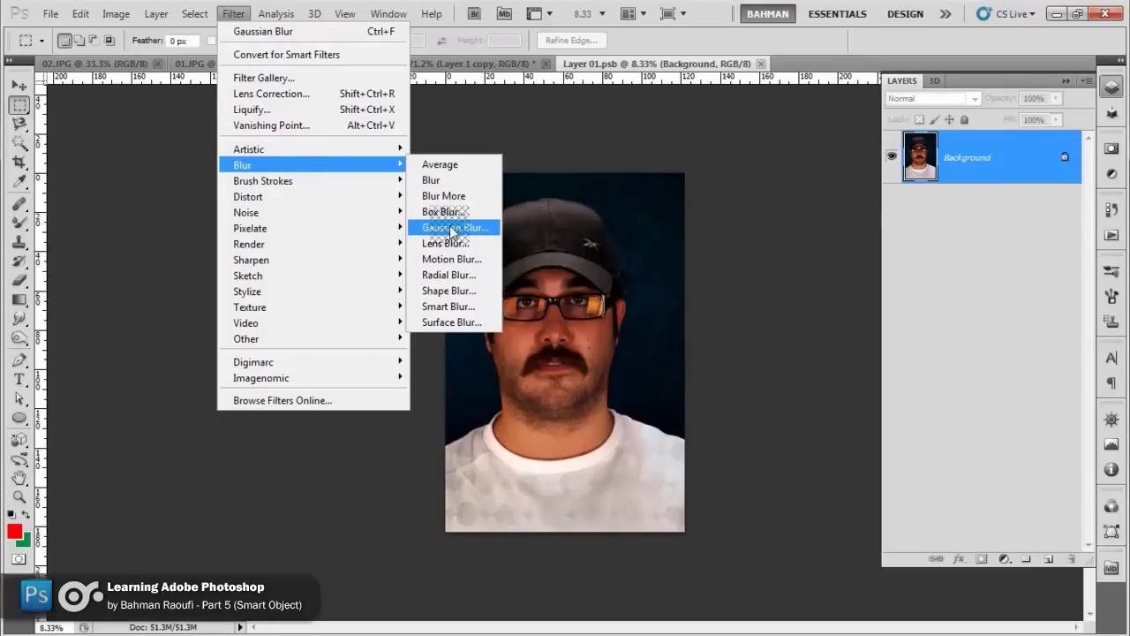
- Apply a 58-pixel Gaussian Blur to Layer 01.psb and preview the blurred backdrop in Untitled-1
click(452, 228)
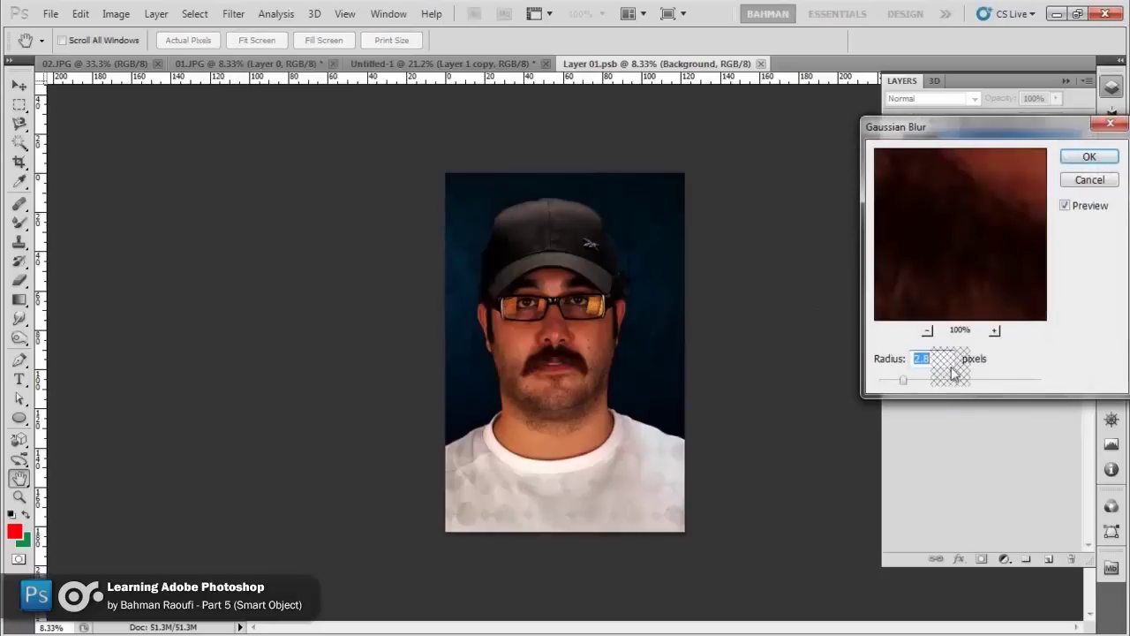
drag(952, 383, 986, 381)
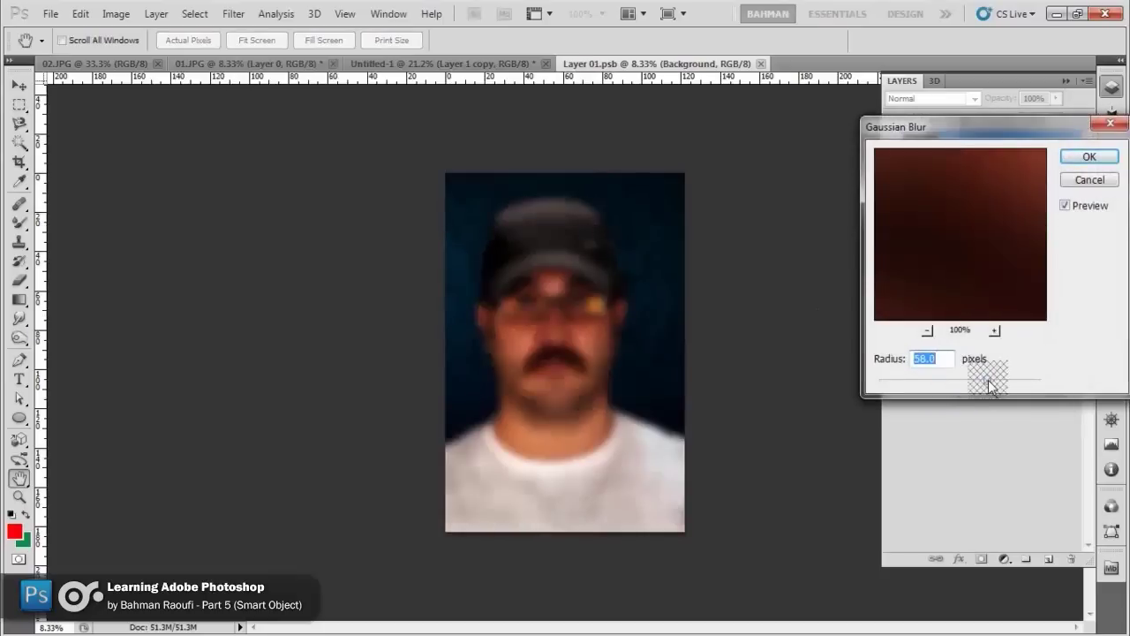
key(Return)
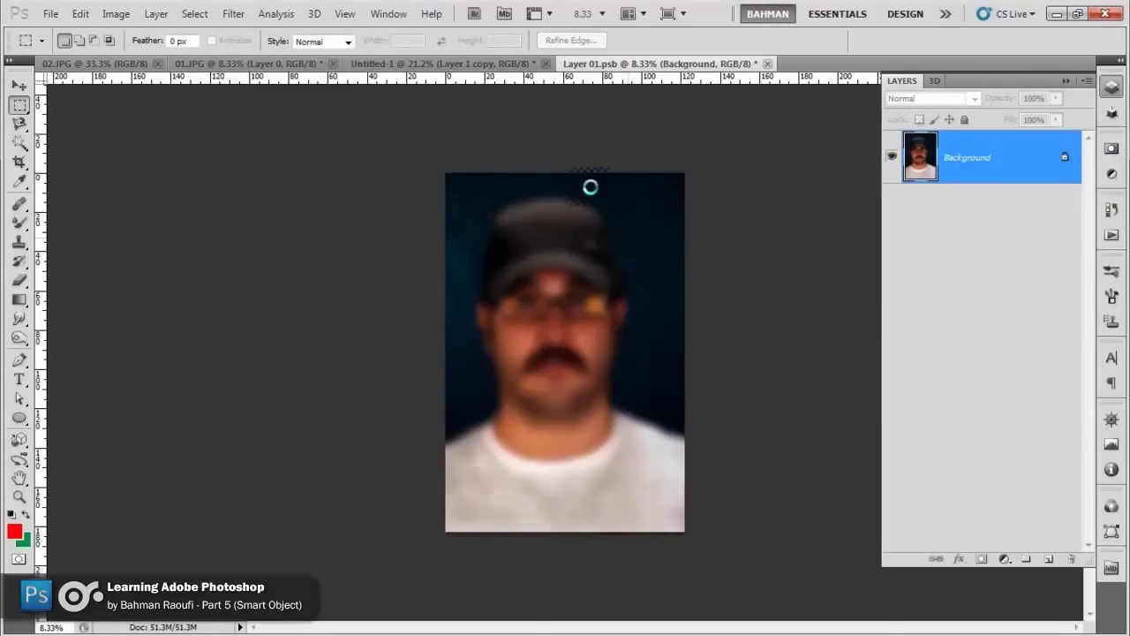
click(478, 68)
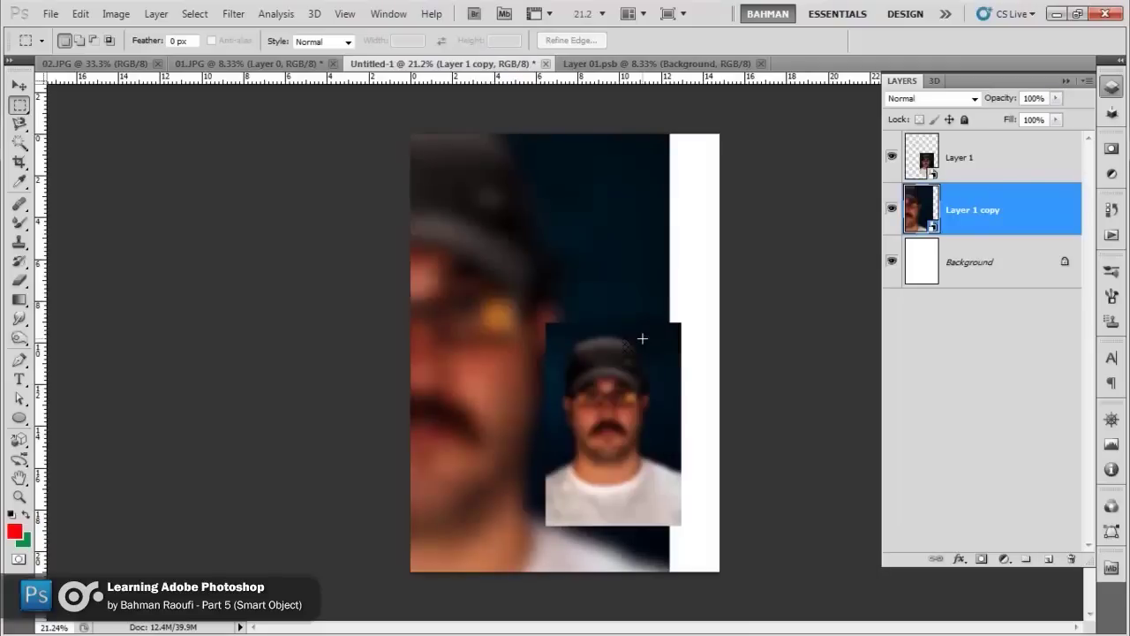
click(630, 64)
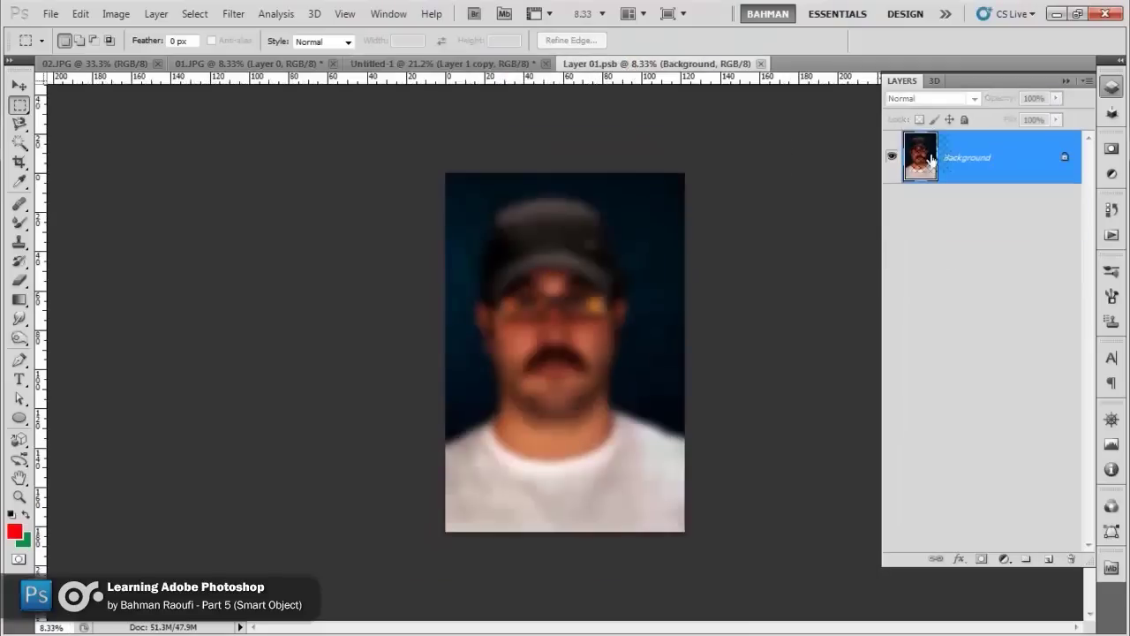
- Unlock the Background as Layer 0 and scale it to 96.26%, leaving a transparent margin
double_click(998, 164)
key(Return)
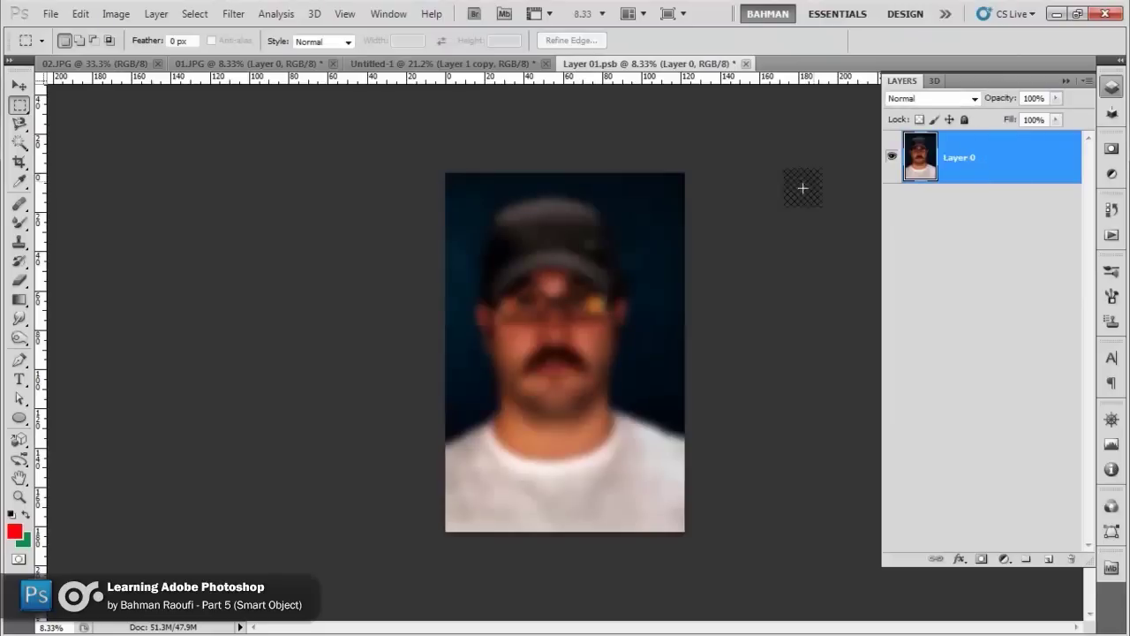
key(ctrl+t)
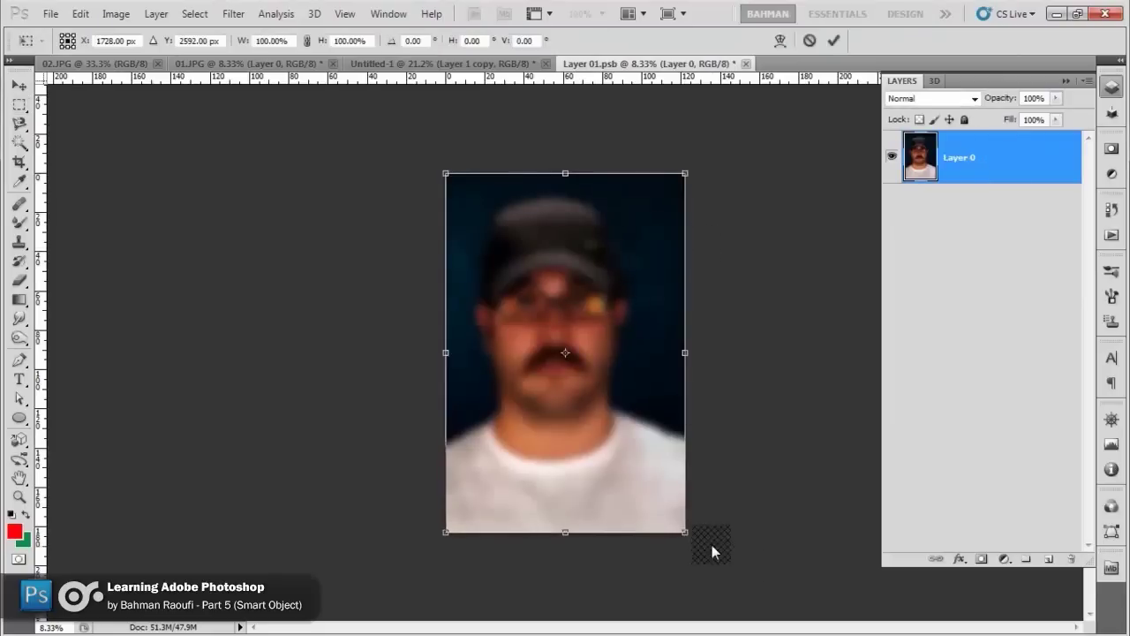
drag(684, 531, 680, 529)
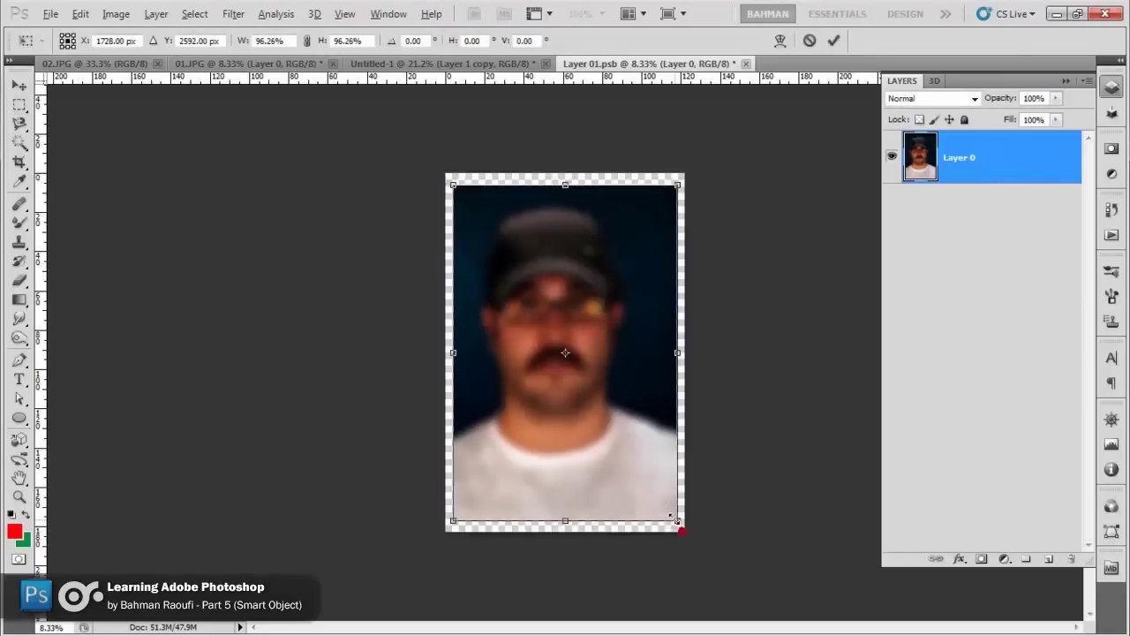
key(Return)
click(19, 104)
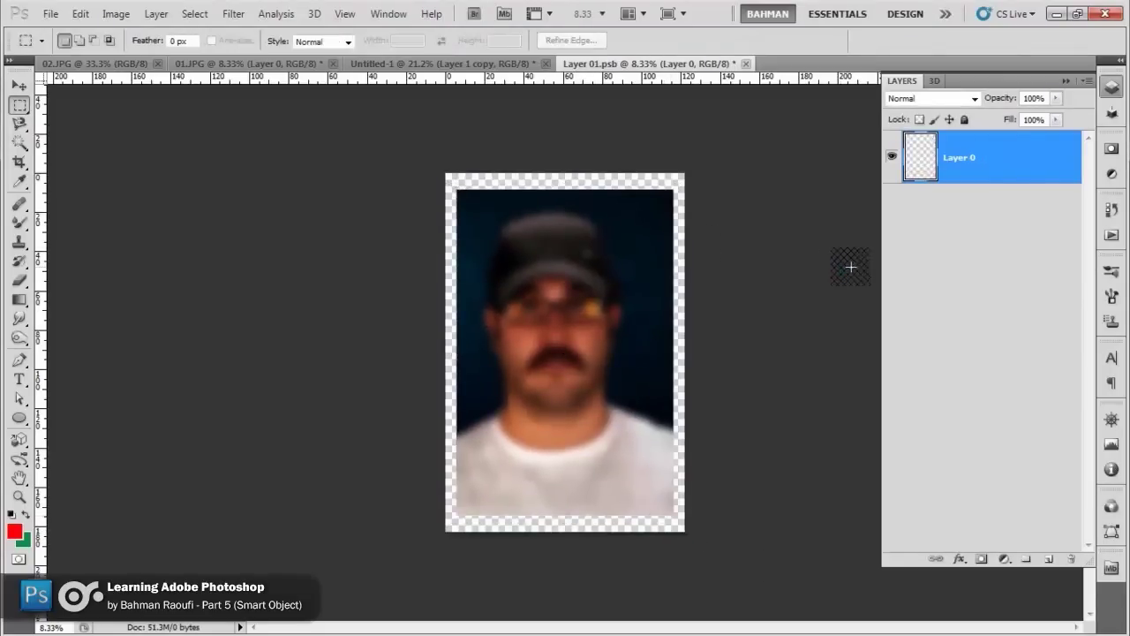
- Add a Drop Shadow to Layer 0 at 100% opacity with larger distance and size
double_click(1012, 161)
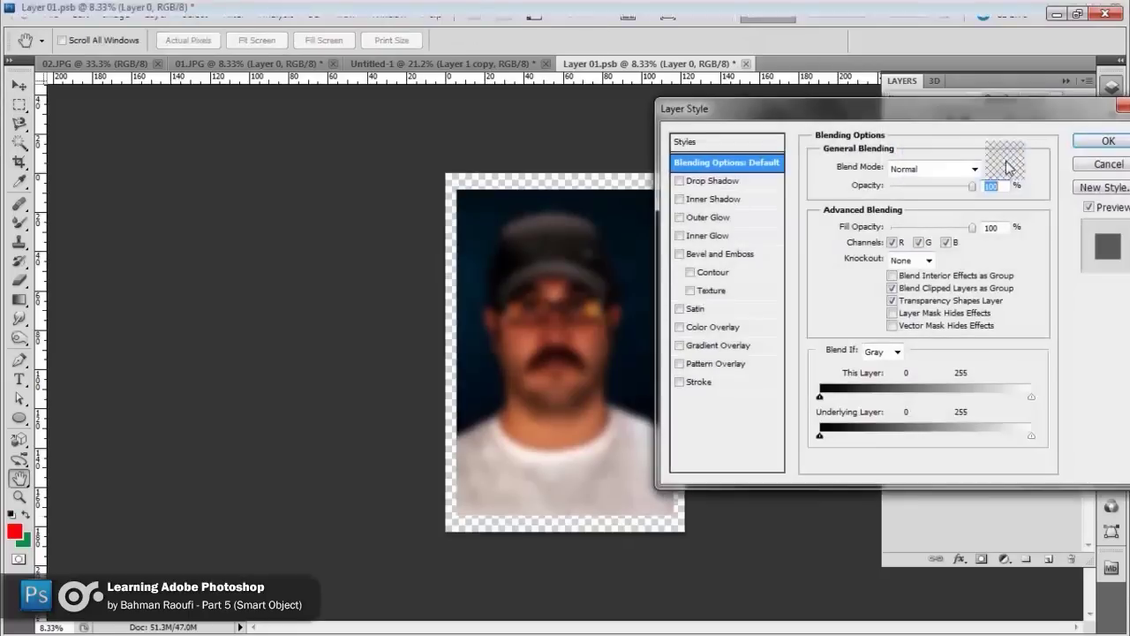
click(687, 181)
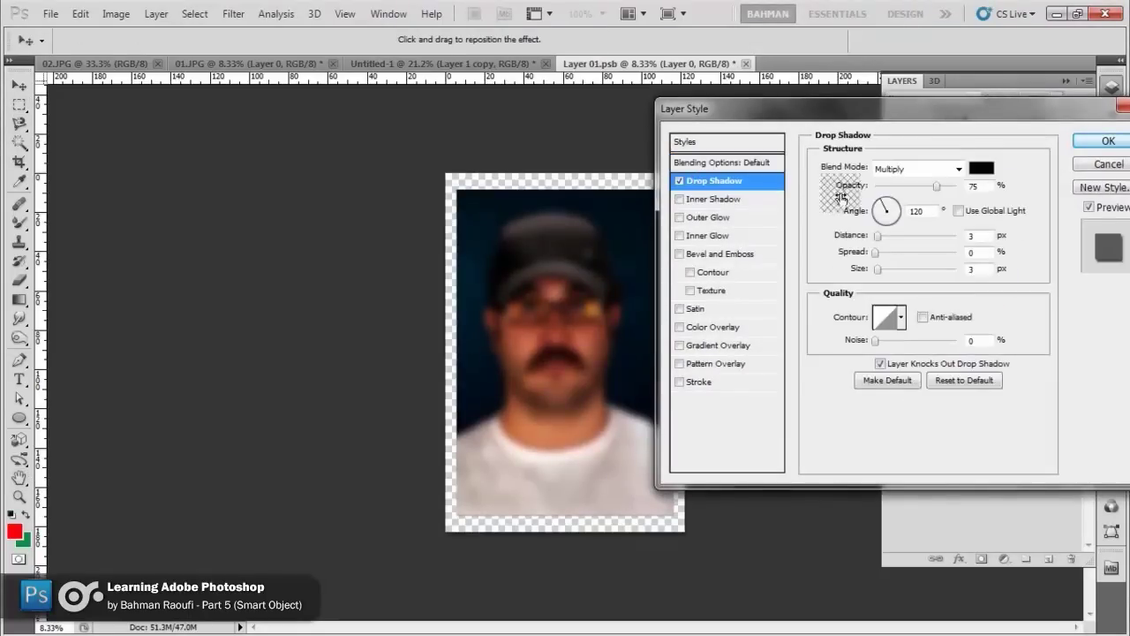
drag(841, 198, 967, 186)
click(875, 234)
drag(877, 236, 891, 274)
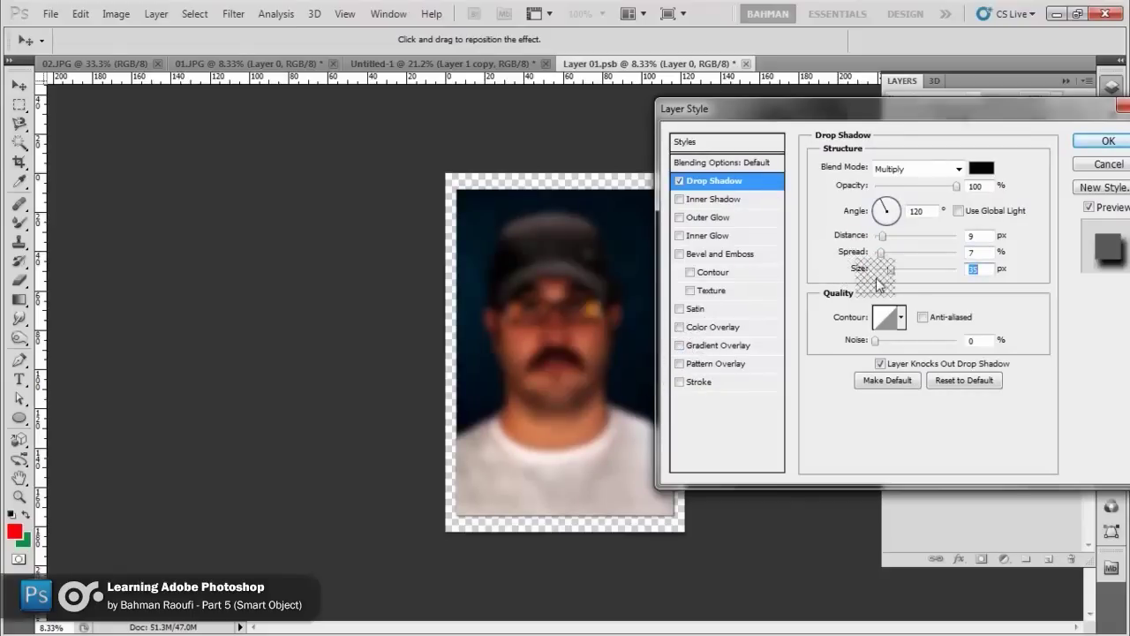
mouse_move(889, 268)
mouse_down()
mouse_move(901, 269)
mouse_move(888, 253)
mouse_move(927, 283)
mouse_up()
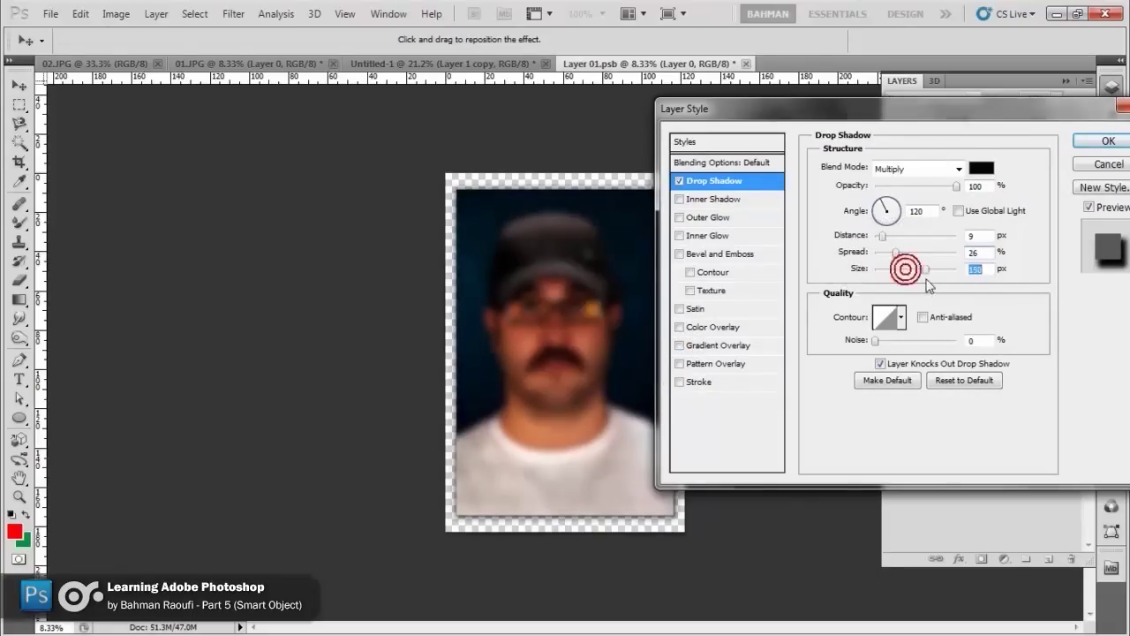
- Add a 24 px Stroke filled with a Reflected gradient
click(679, 382)
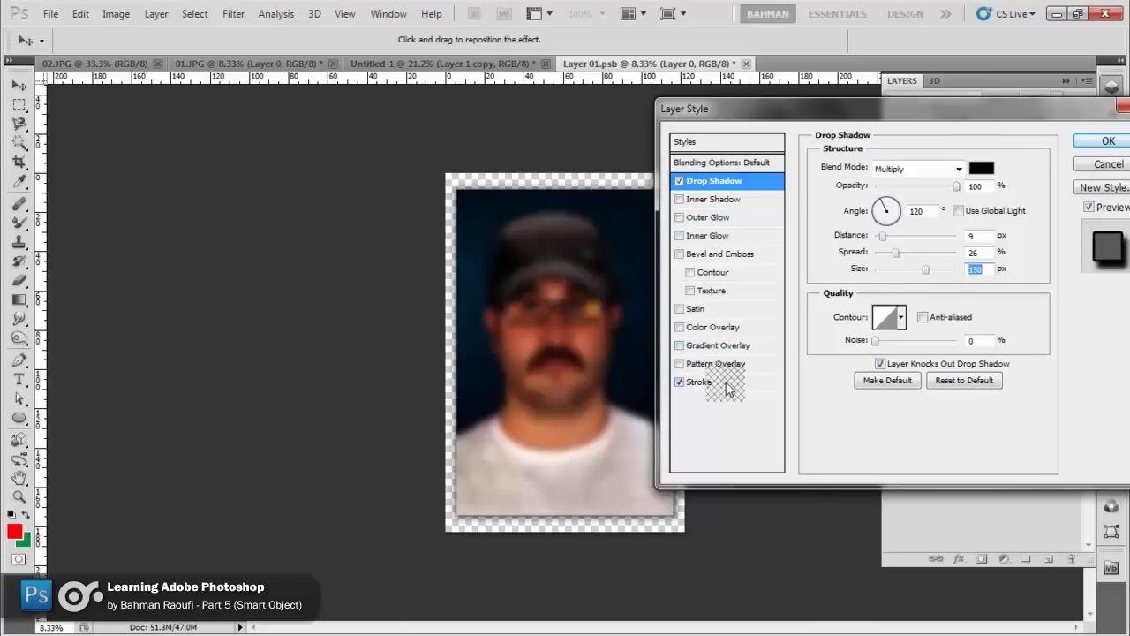
click(720, 383)
drag(880, 165, 889, 167)
click(892, 250)
click(885, 272)
click(910, 293)
click(880, 345)
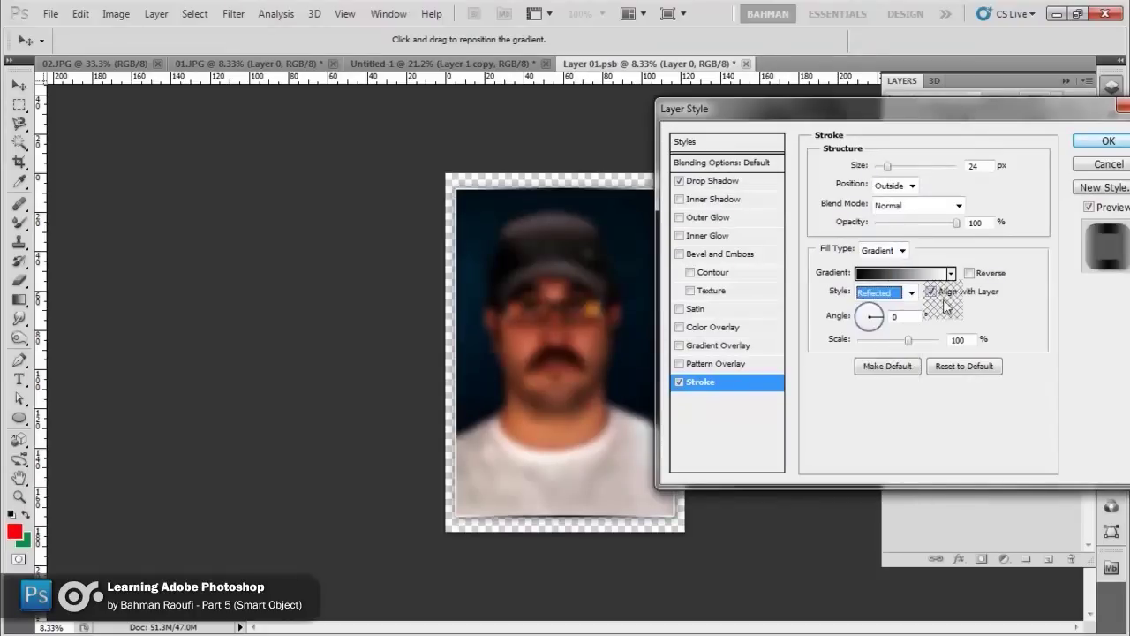
- Set the stroke gradient to 90°, Reverse, Scale 150, position Inside, then apply and save
key(Tab)
key(Tab)
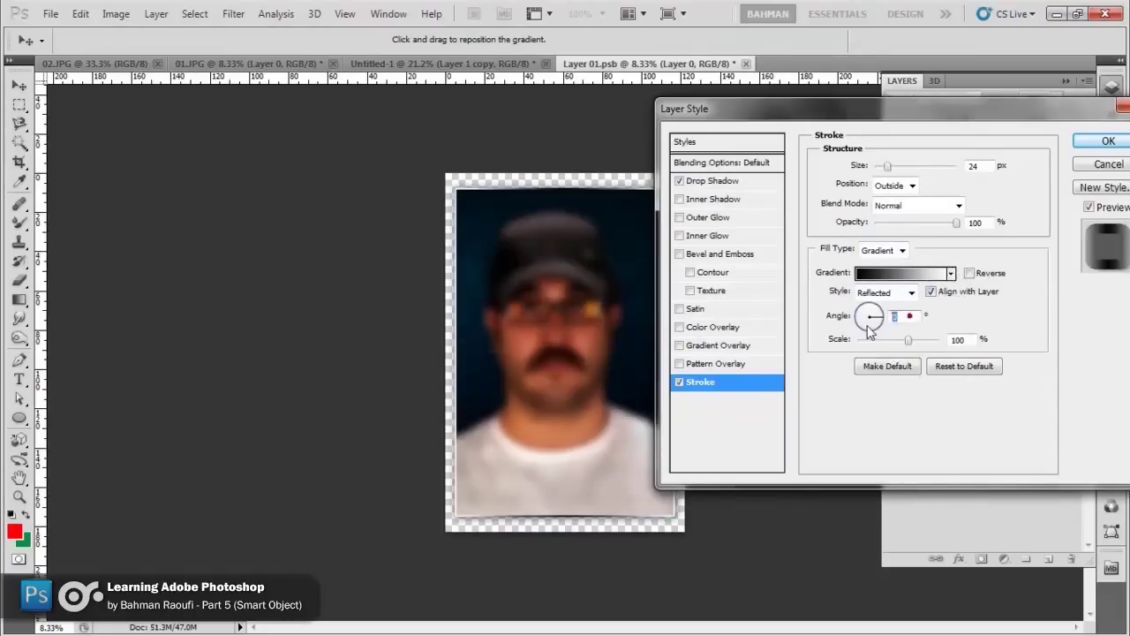
text(90)
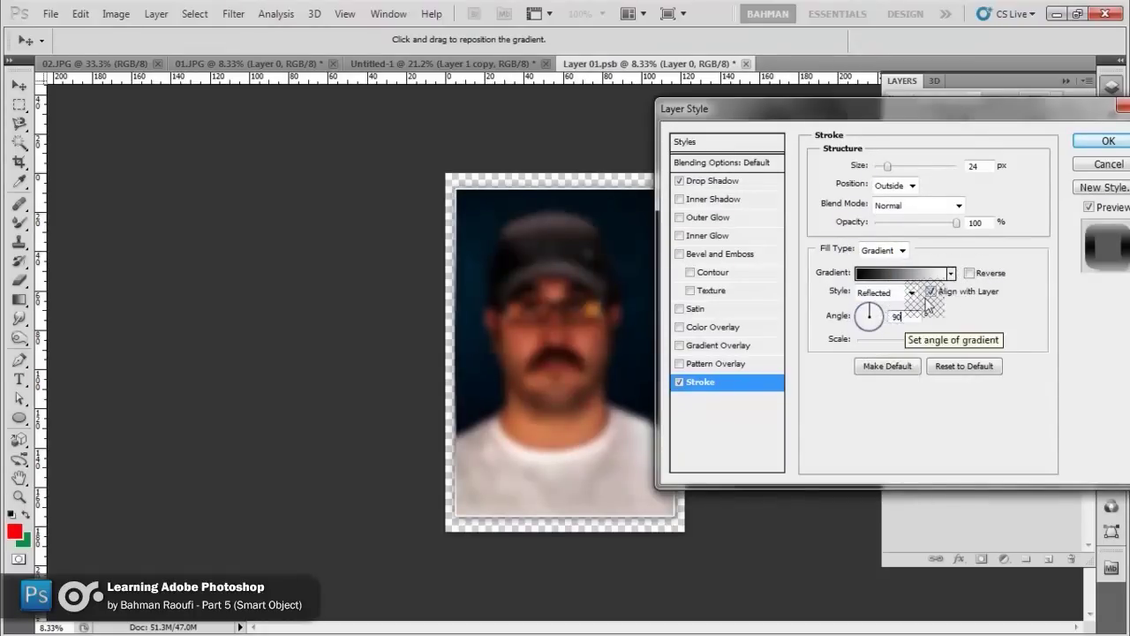
click(970, 273)
drag(910, 341, 939, 341)
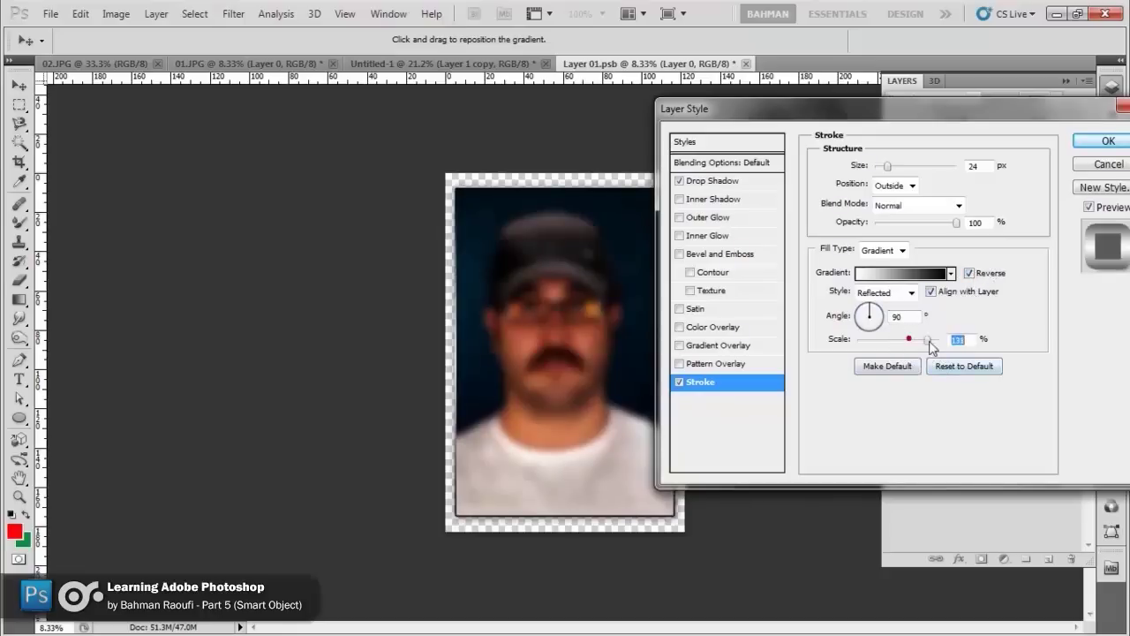
click(892, 185)
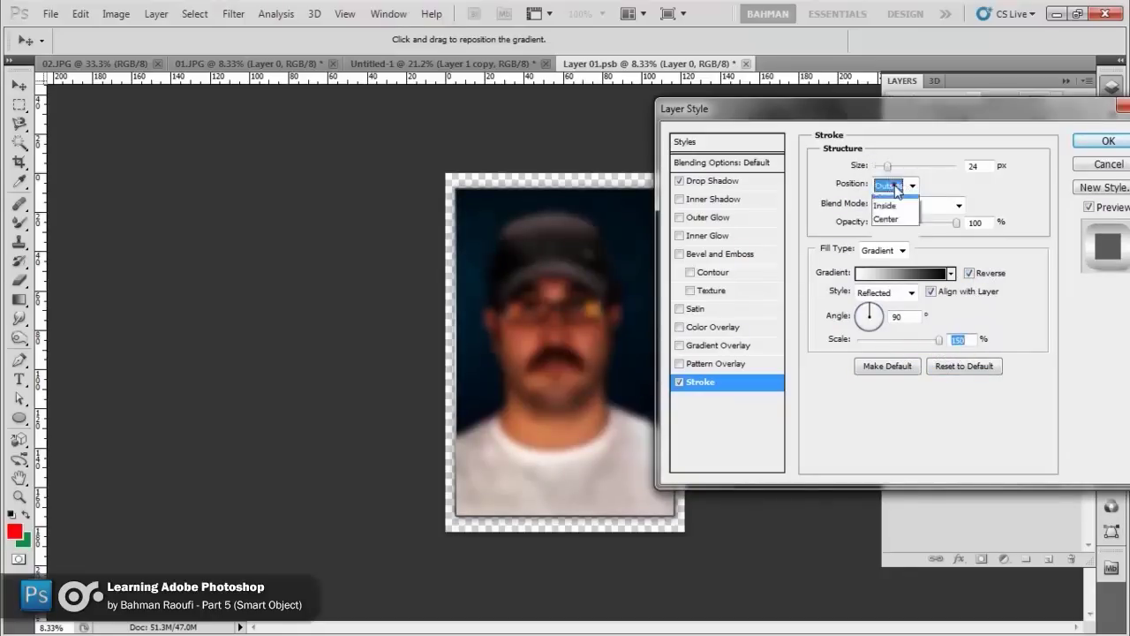
click(894, 206)
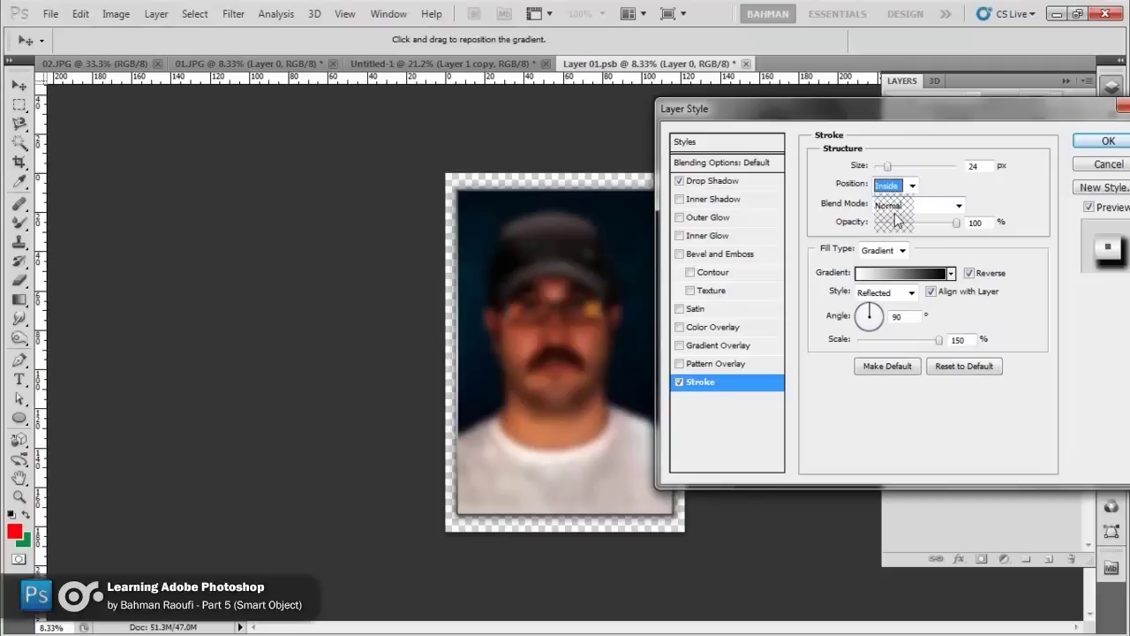
key(Return)
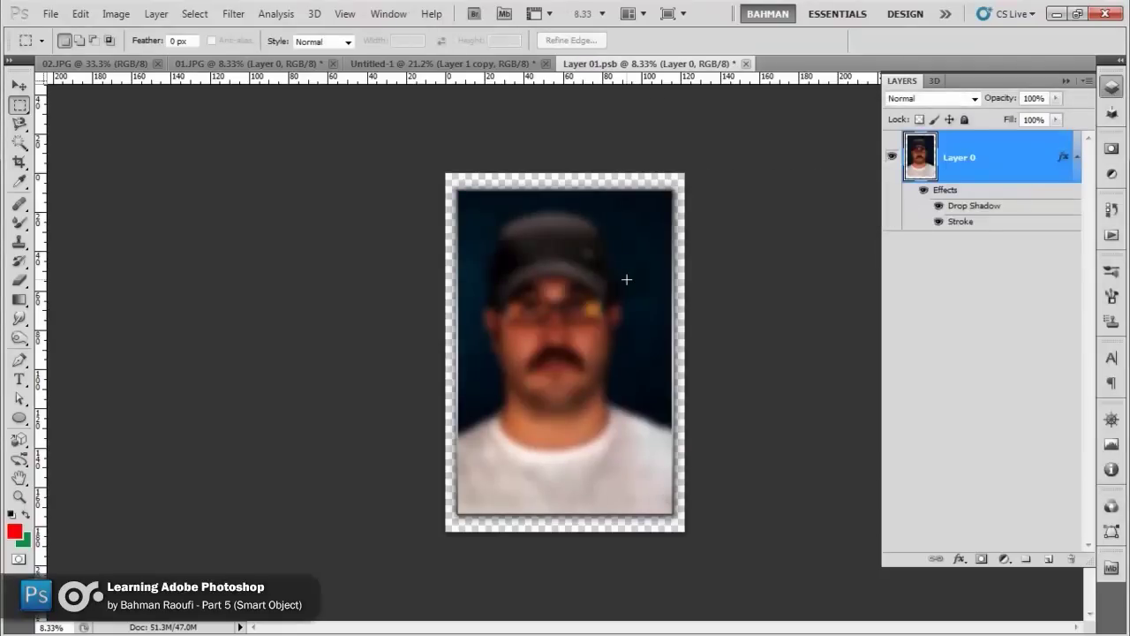
key(ctrl+s)
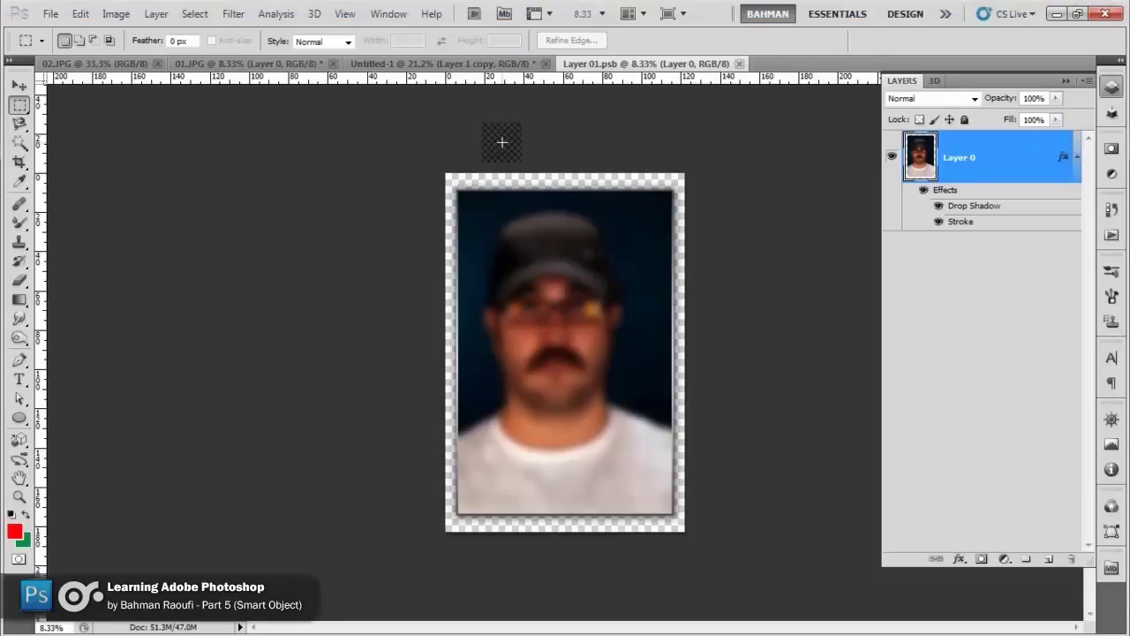
- Switch to the Untitled-1 composition to see the portrait's new shadow and frame
click(491, 63)
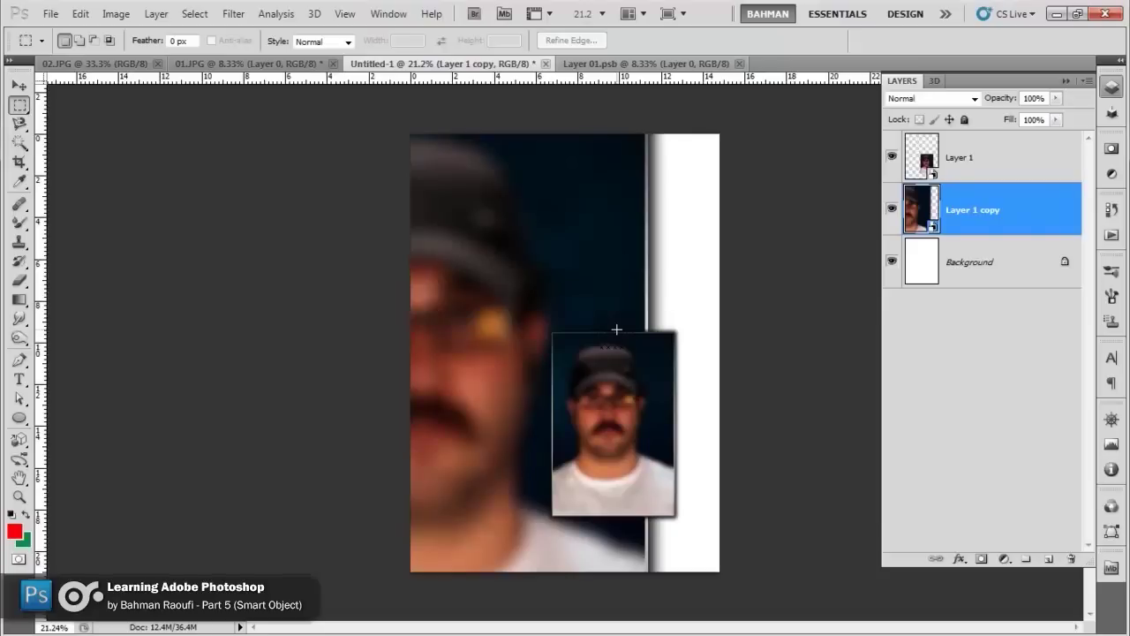
drag(617, 329, 558, 69)
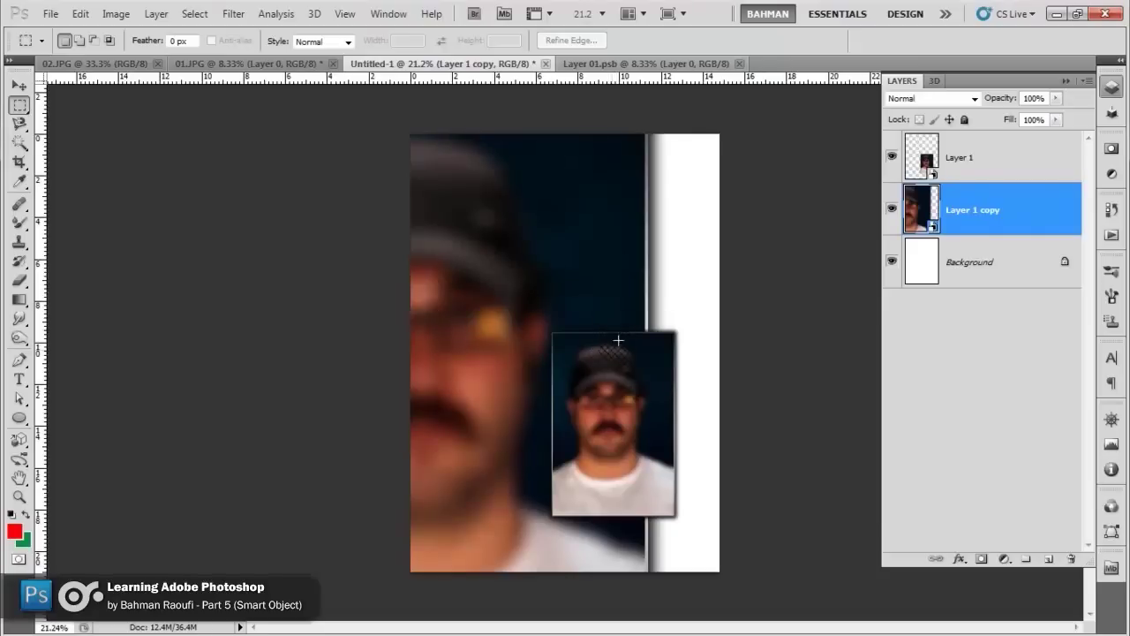
- Close Untitled-1 without saving and Layer 01.psb, bringing 02.JPG to the front
click(546, 64)
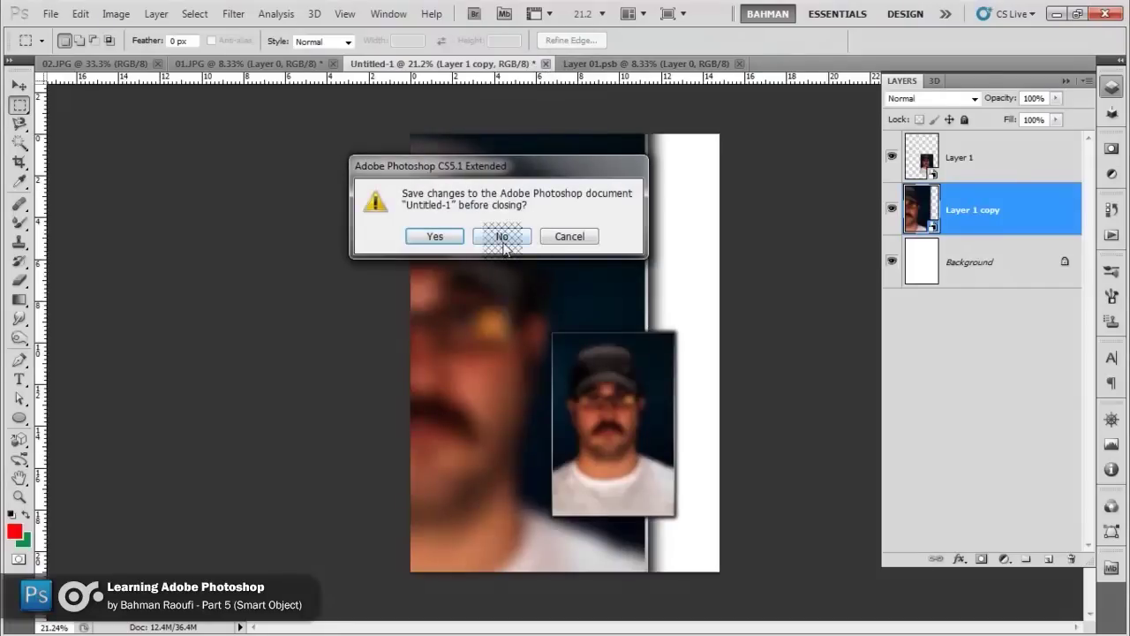
click(501, 237)
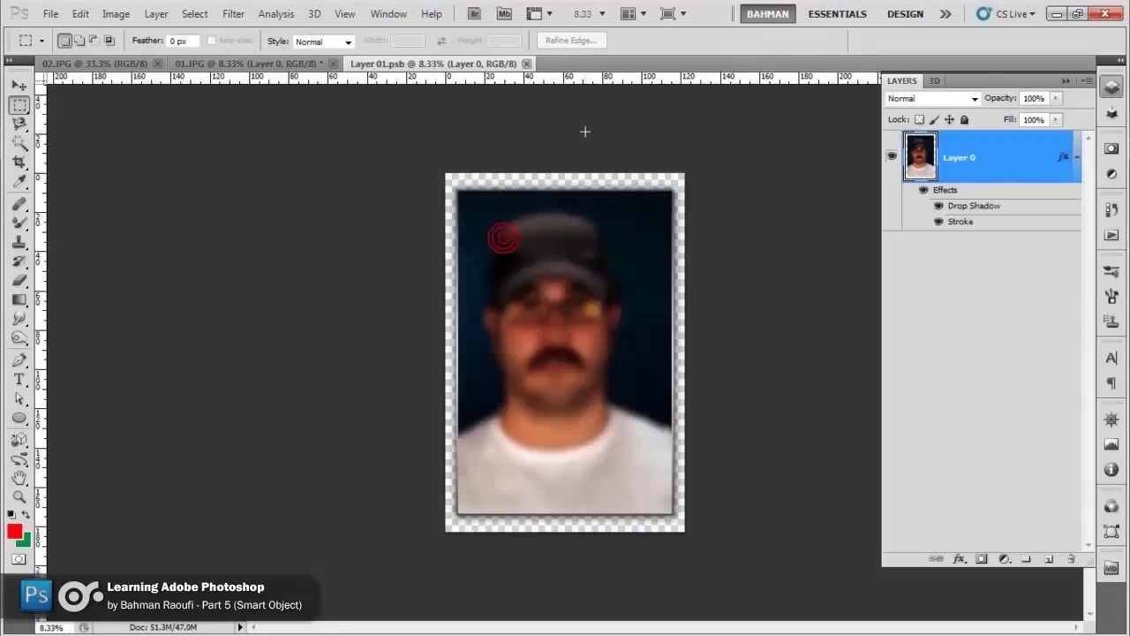
click(530, 63)
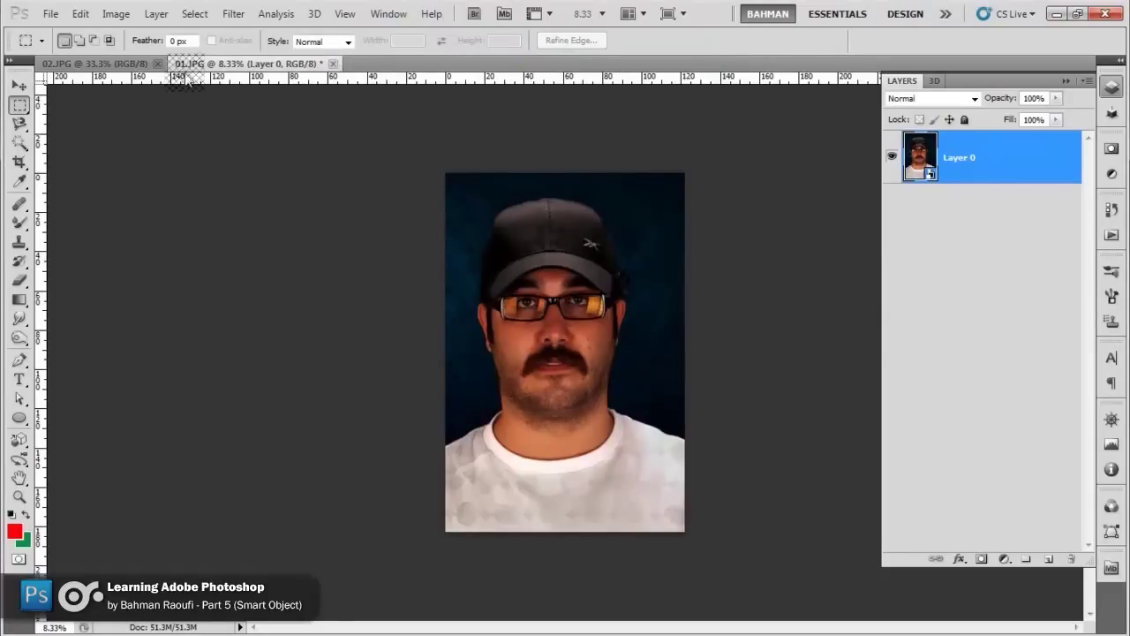
click(130, 63)
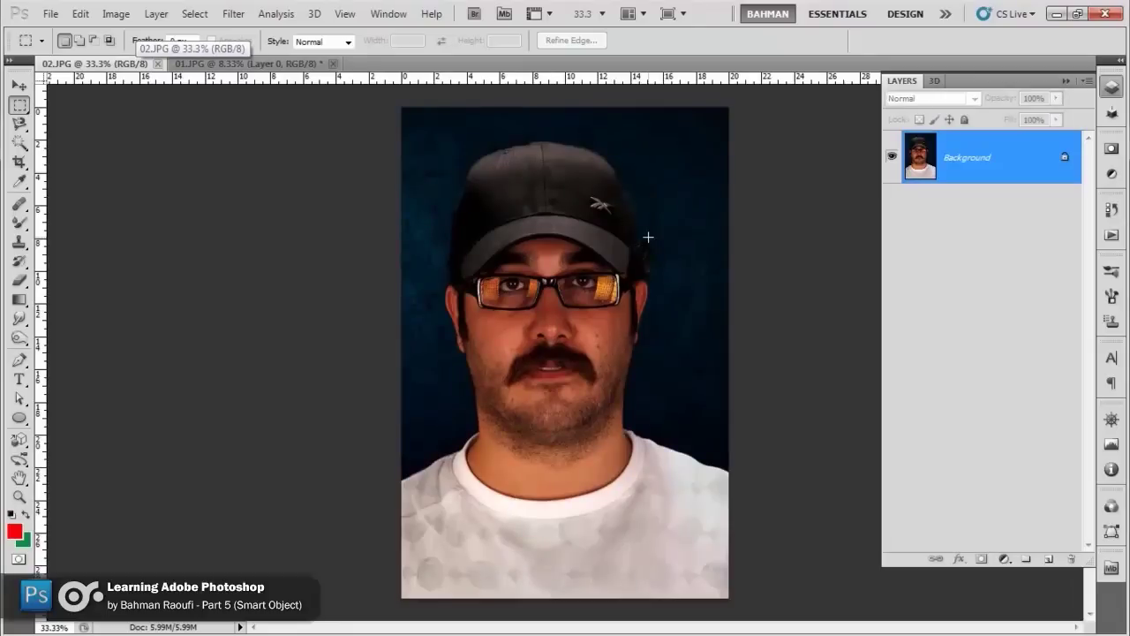
- Unlock the Background as Layer 0 and convert it to a smart object
double_click(1014, 171)
key(Return)
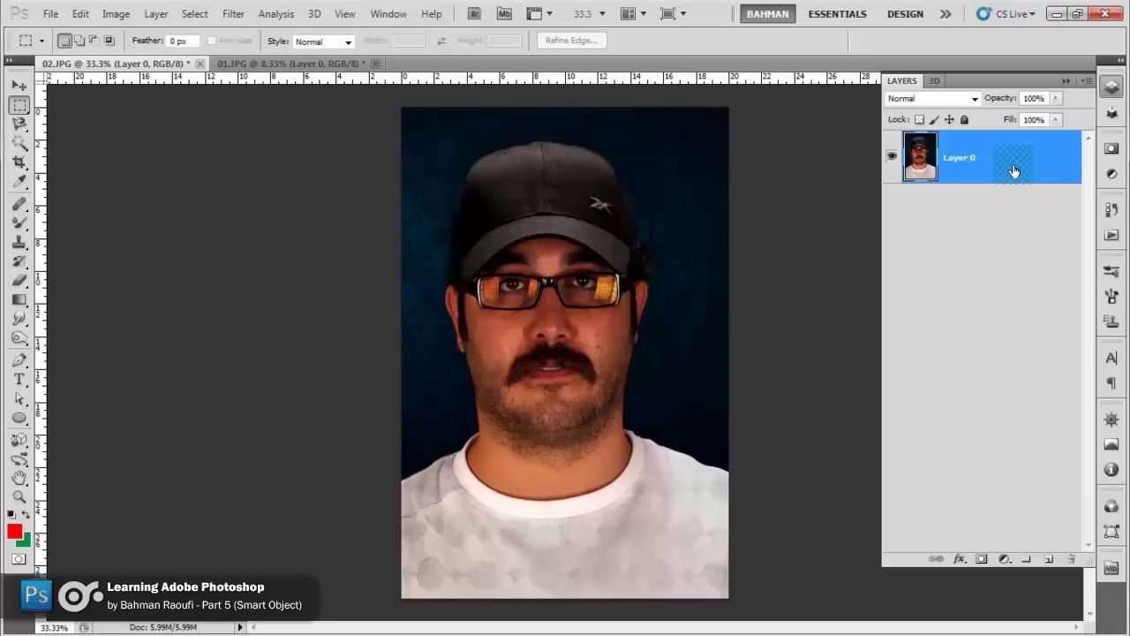
right_click(1014, 171)
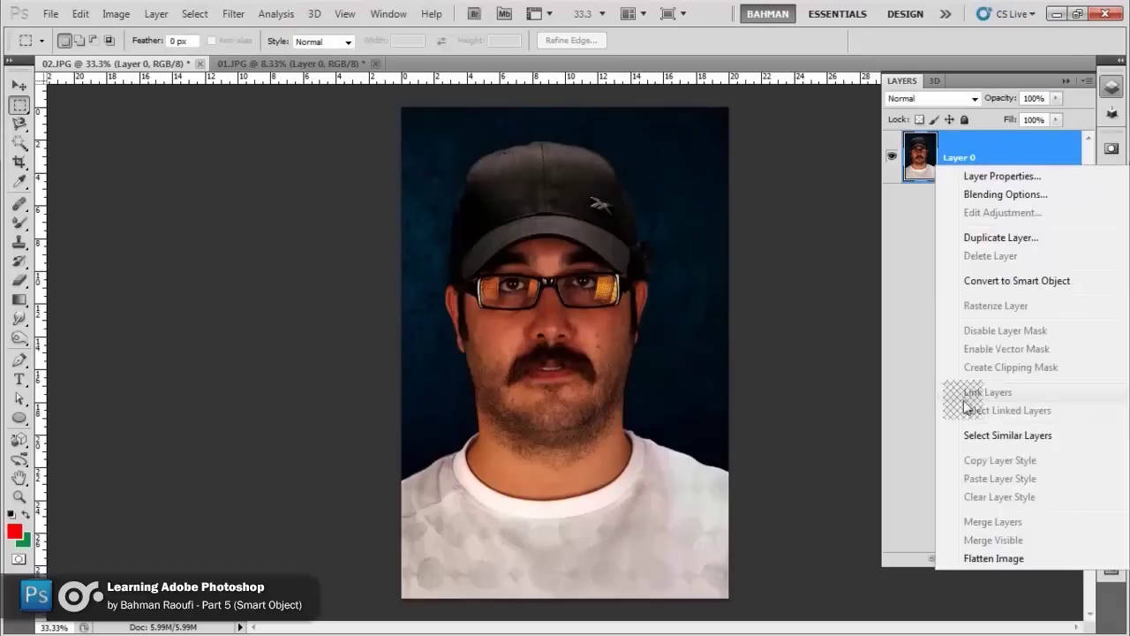
click(1012, 281)
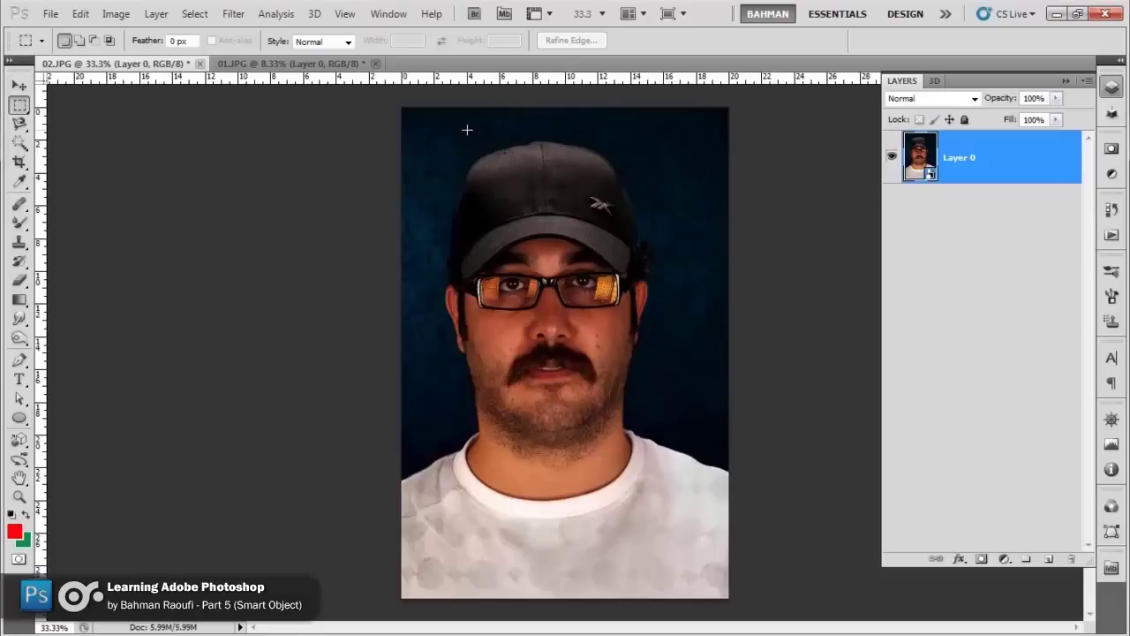
- Run Filter > Convert for Smart Filters on Layer 0 and dismiss the notice
click(232, 14)
mouse_move(264, 181)
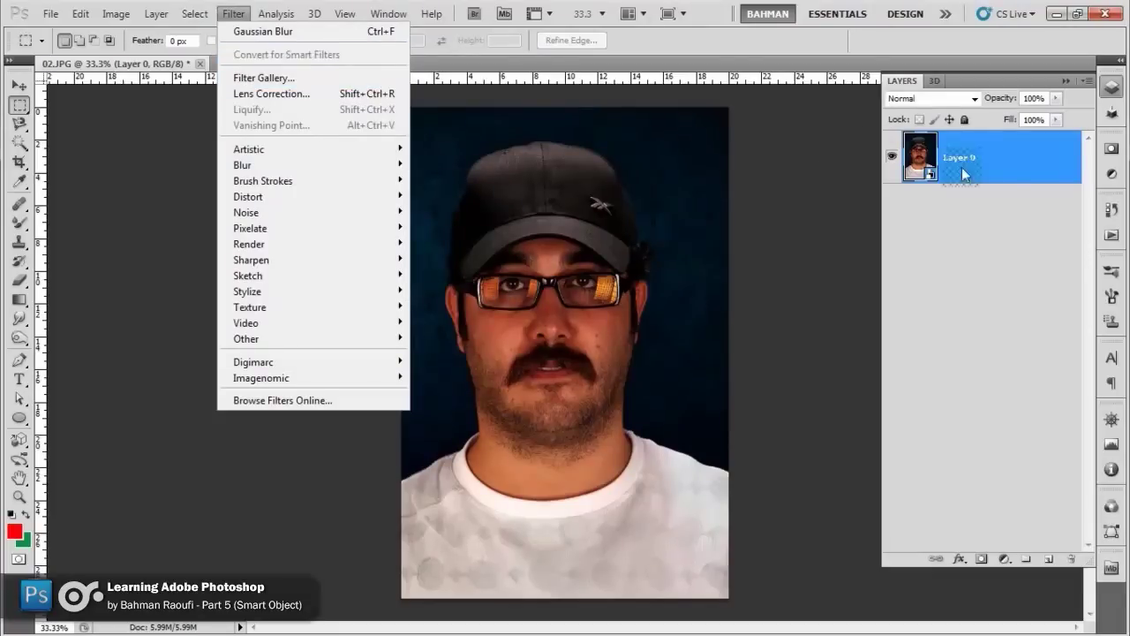
drag(990, 157, 294, 81)
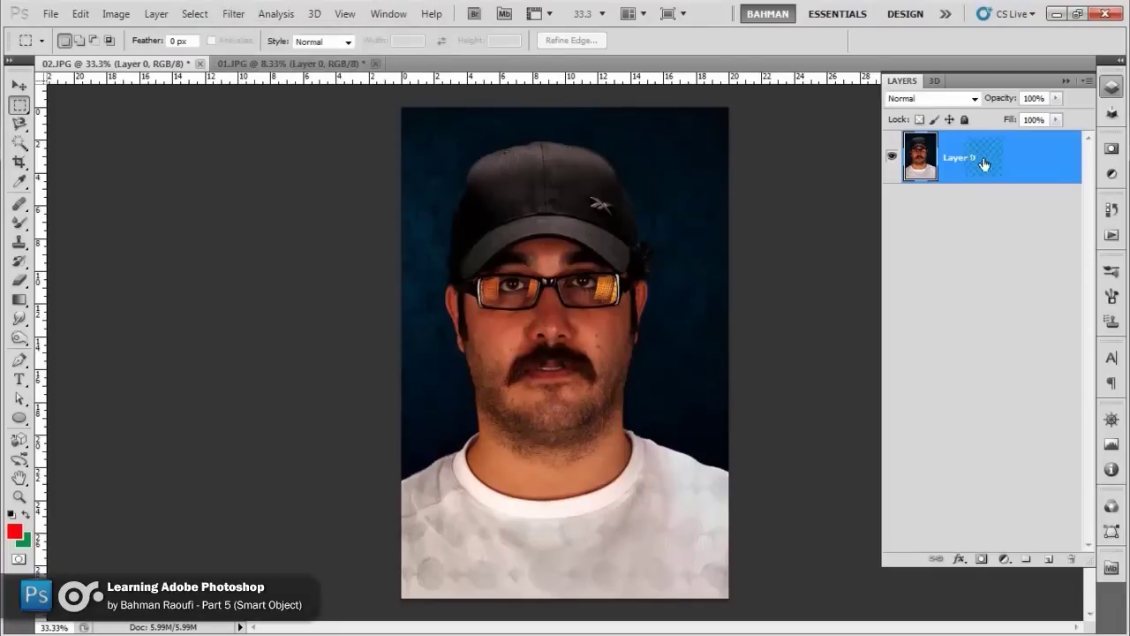
click(233, 14)
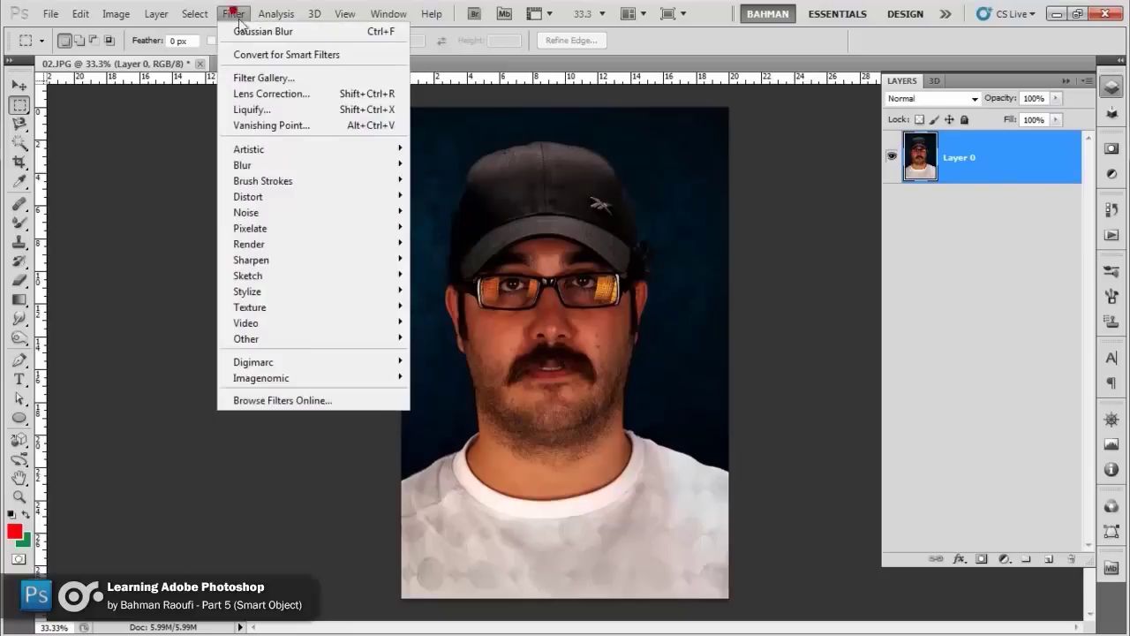
click(265, 54)
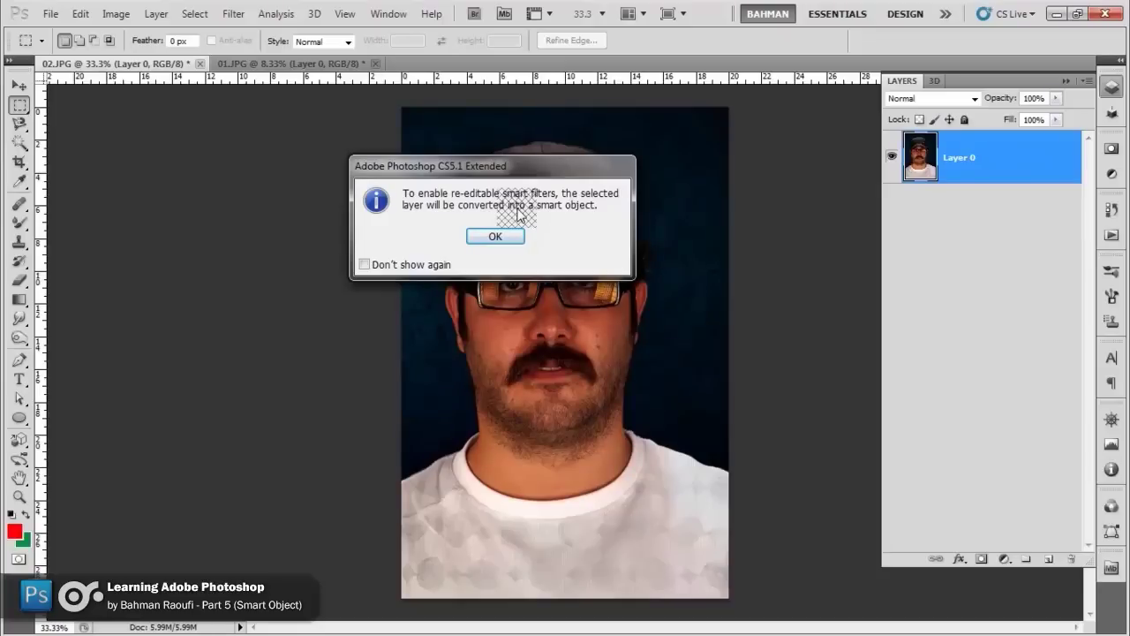
key(Return)
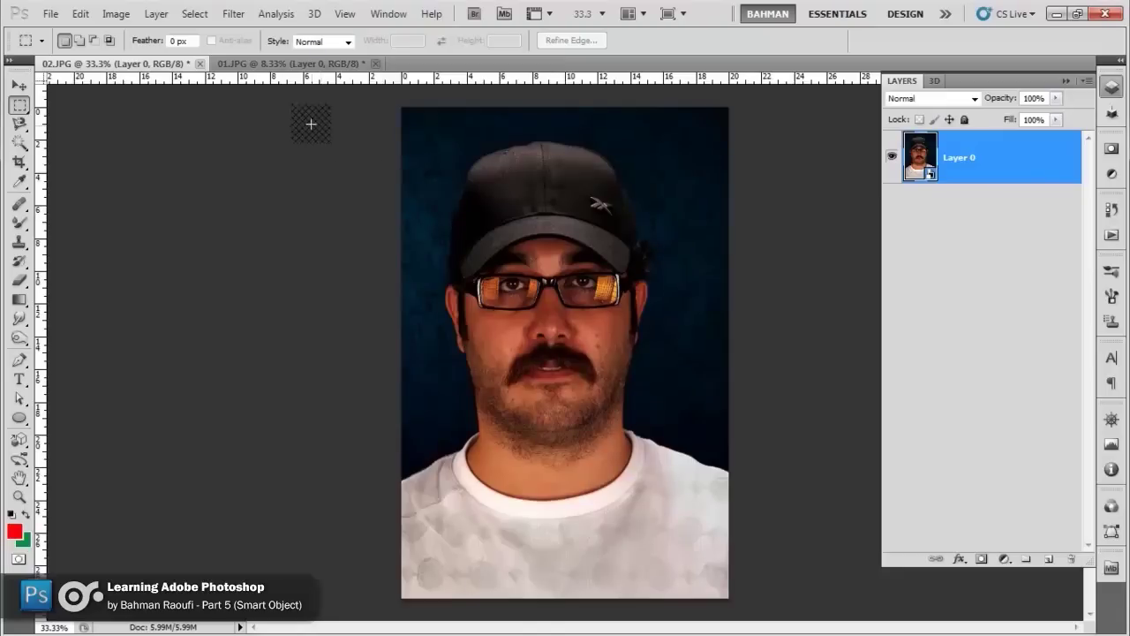
- Apply a Gaussian Blur smart filter with an 11.1-pixel radius to the 02.JPG portrait
click(234, 14)
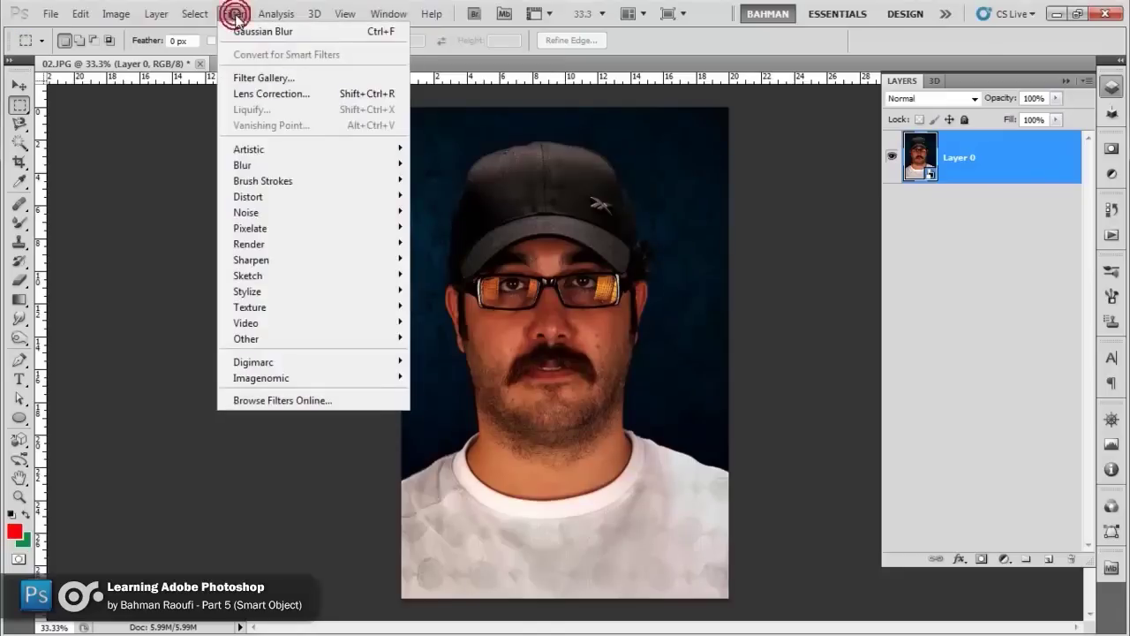
mouse_move(242, 166)
click(454, 228)
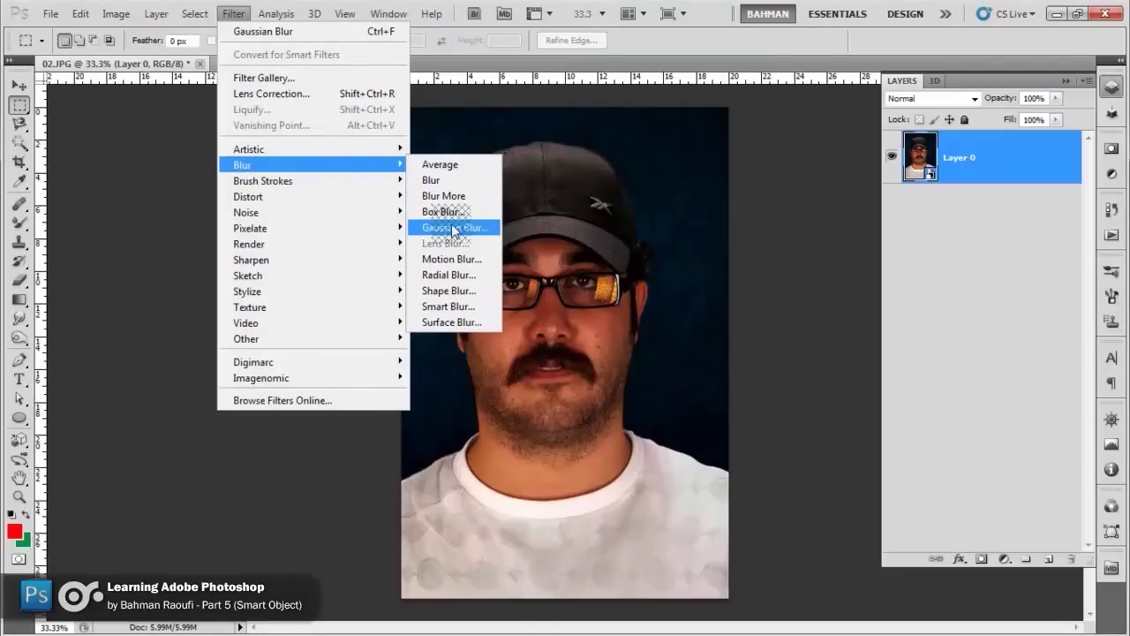
drag(958, 387, 944, 382)
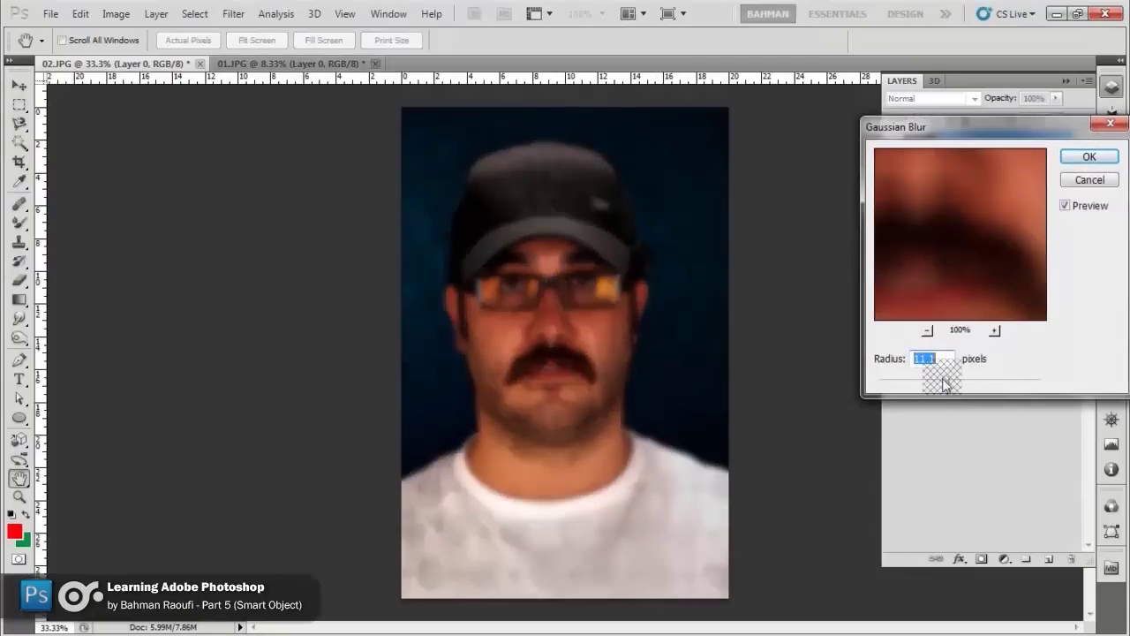
key(Return)
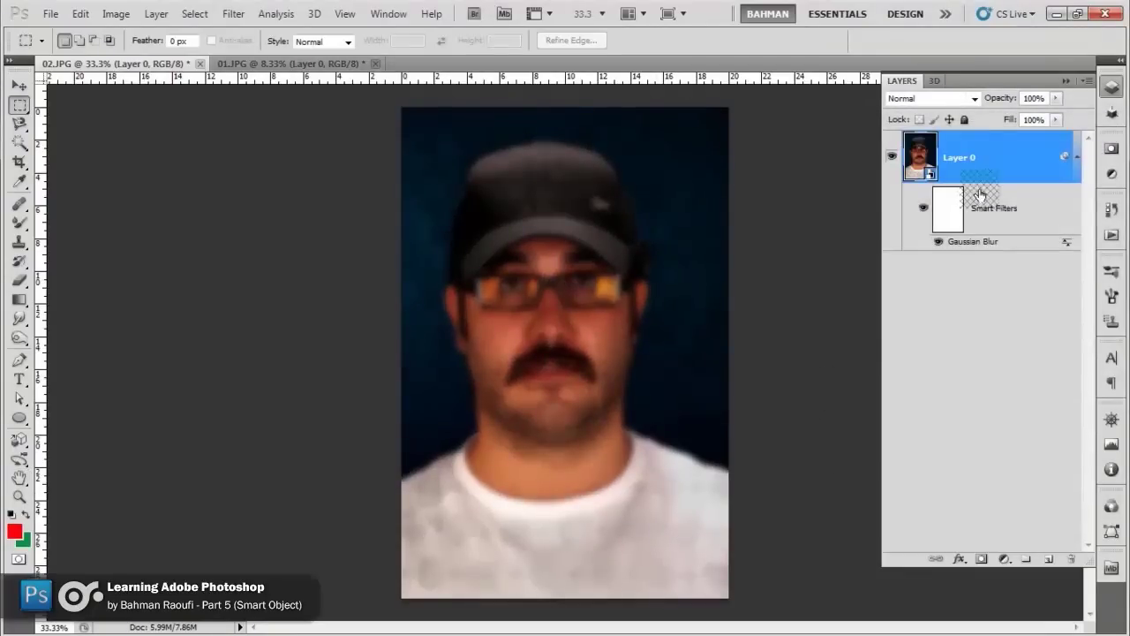
mouse_move(1040, 185)
mouse_down()
mouse_move(995, 227)
mouse_move(987, 219)
mouse_move(968, 381)
mouse_up()
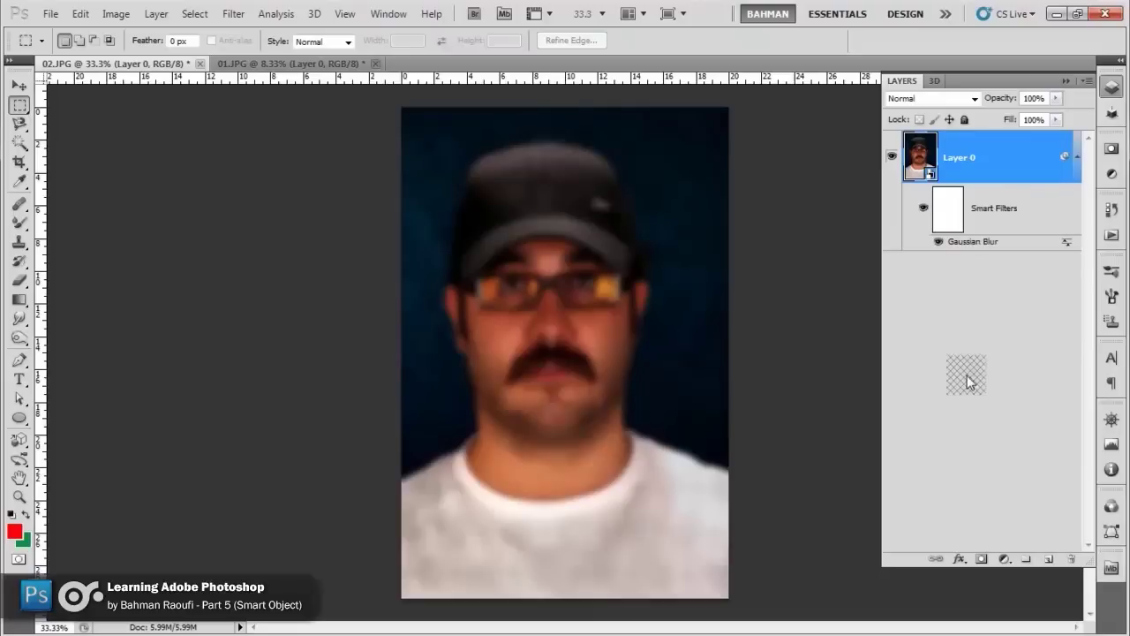
mouse_move(968, 380)
mouse_down()
mouse_move(954, 214)
mouse_move(946, 222)
mouse_move(991, 308)
mouse_up()
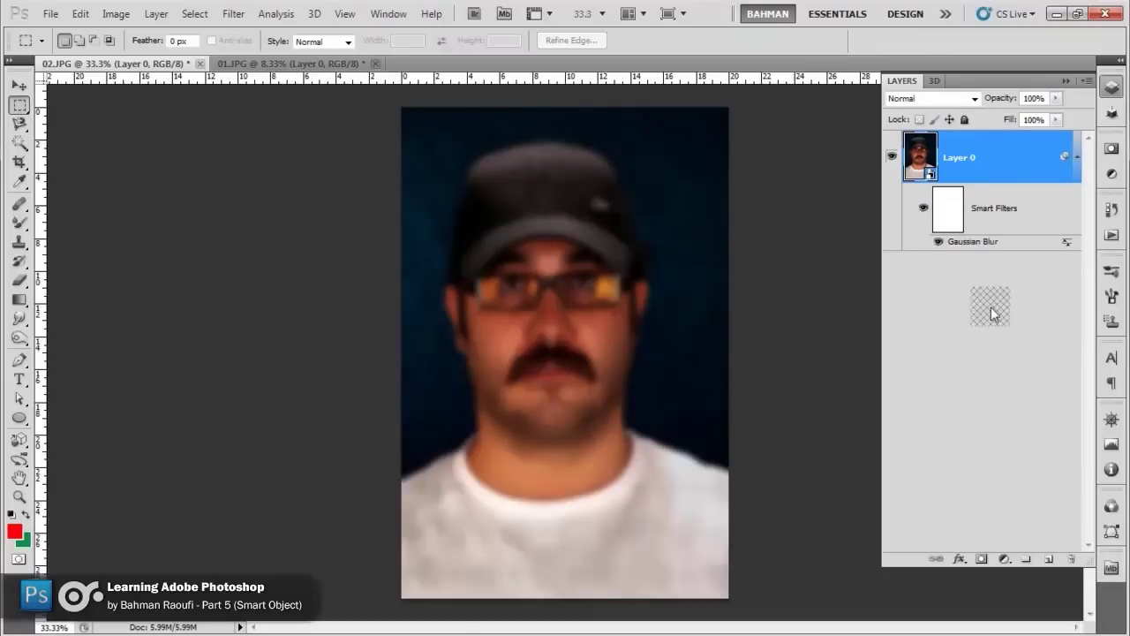
drag(991, 308, 1068, 247)
drag(1068, 247, 963, 251)
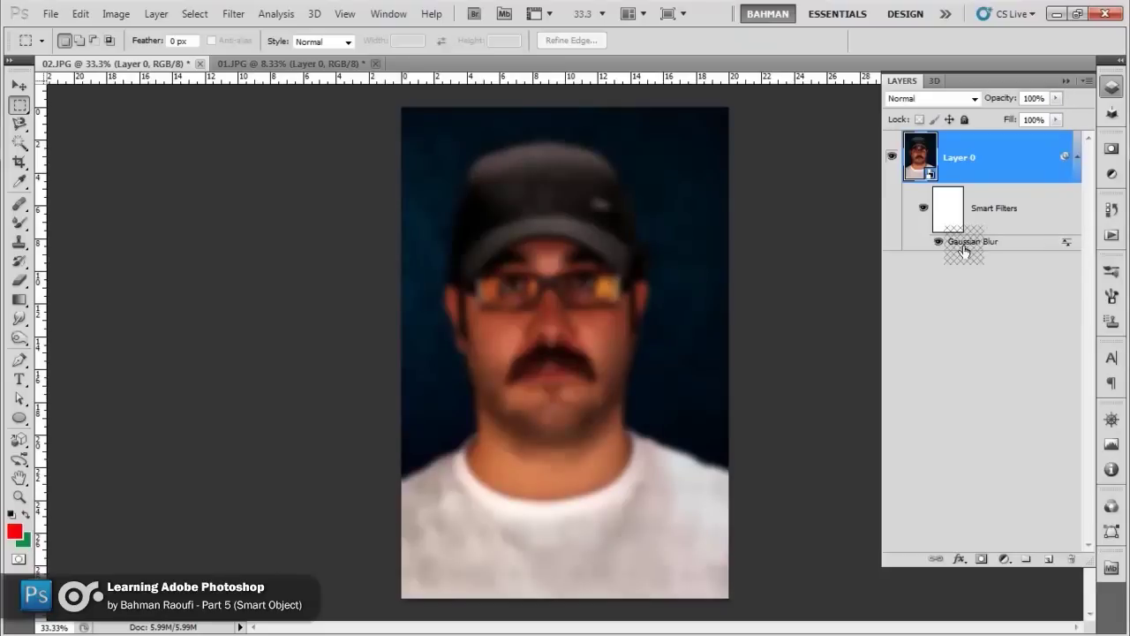
- Re-edit the Gaussian Blur smart filter, trying radii of 8.0 then 70.2 pixels
double_click(964, 249)
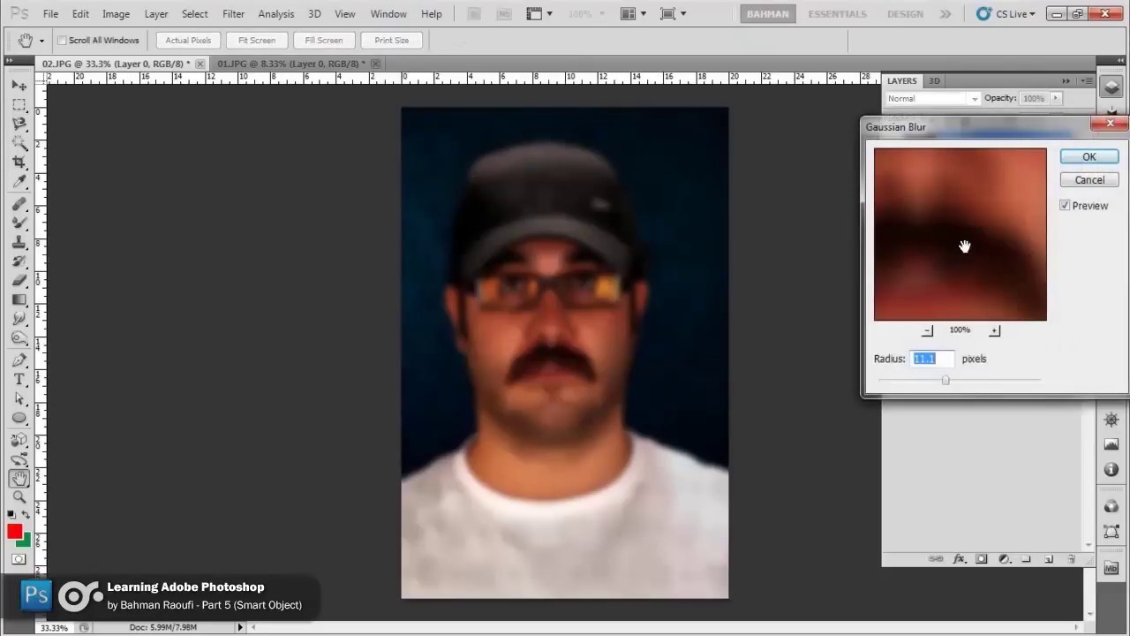
mouse_move(923, 379)
mouse_down()
mouse_move(905, 381)
mouse_move(939, 388)
mouse_up()
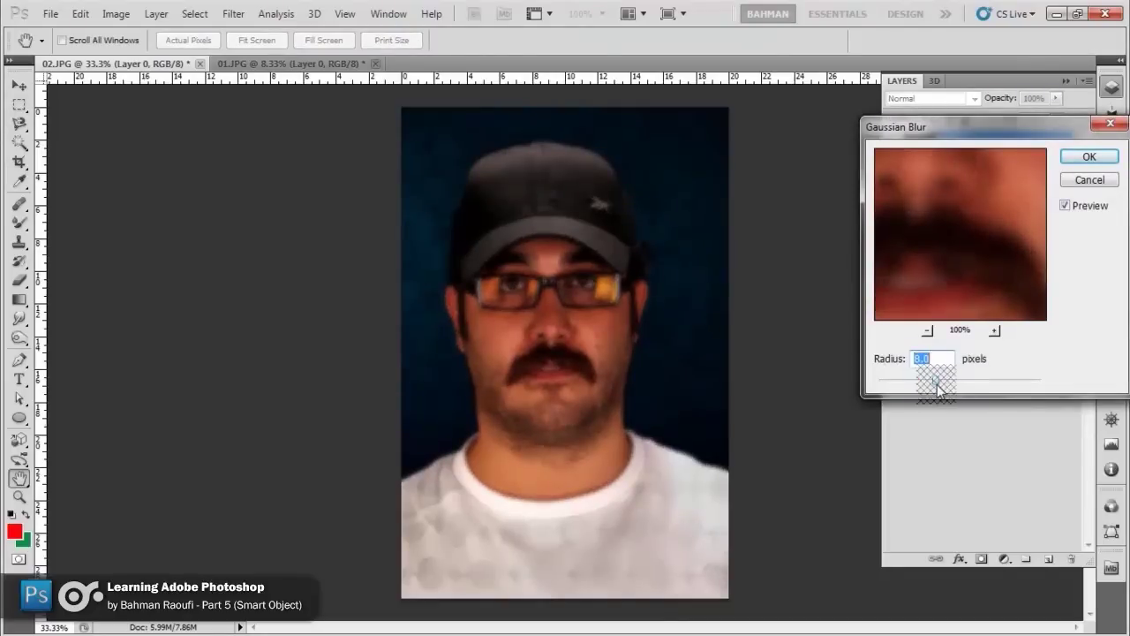
key(Return)
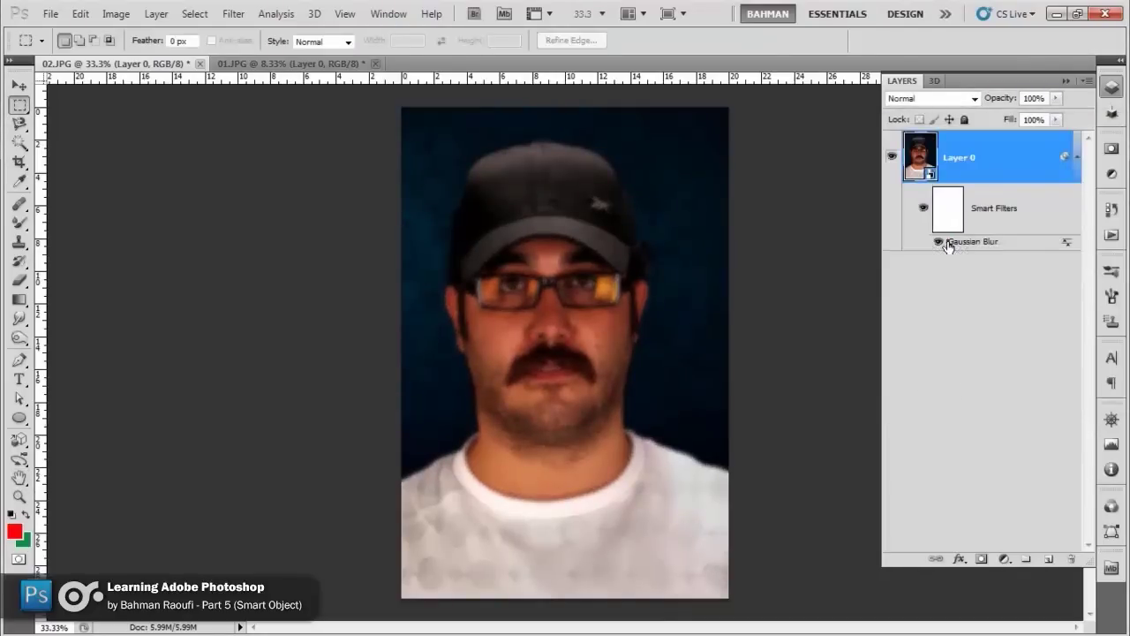
double_click(949, 247)
drag(938, 381, 1000, 383)
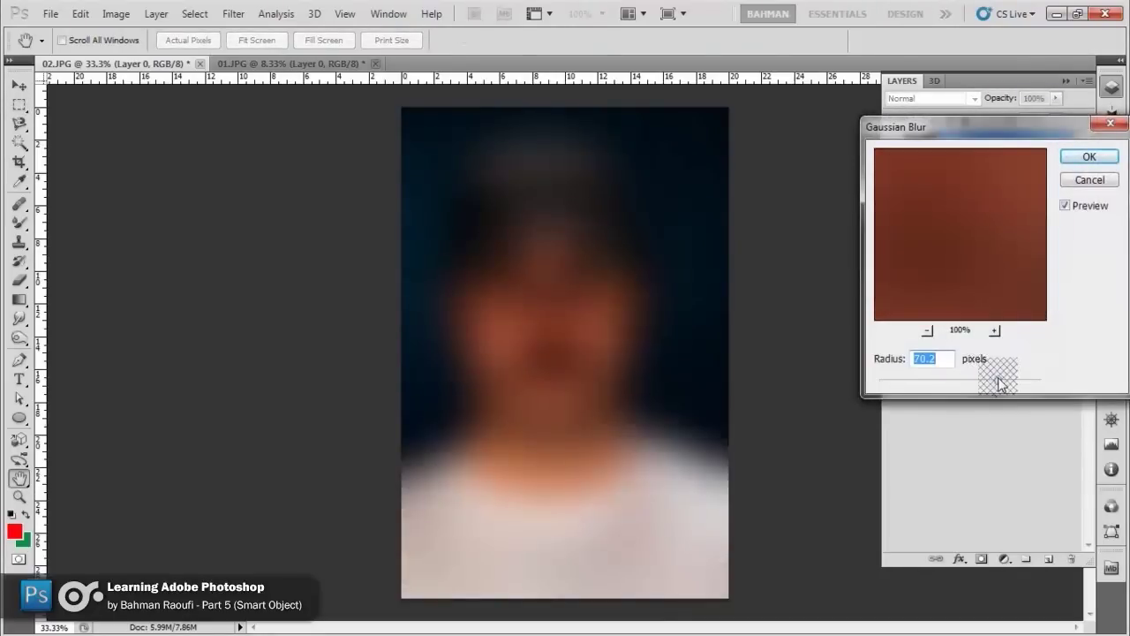
key(Return)
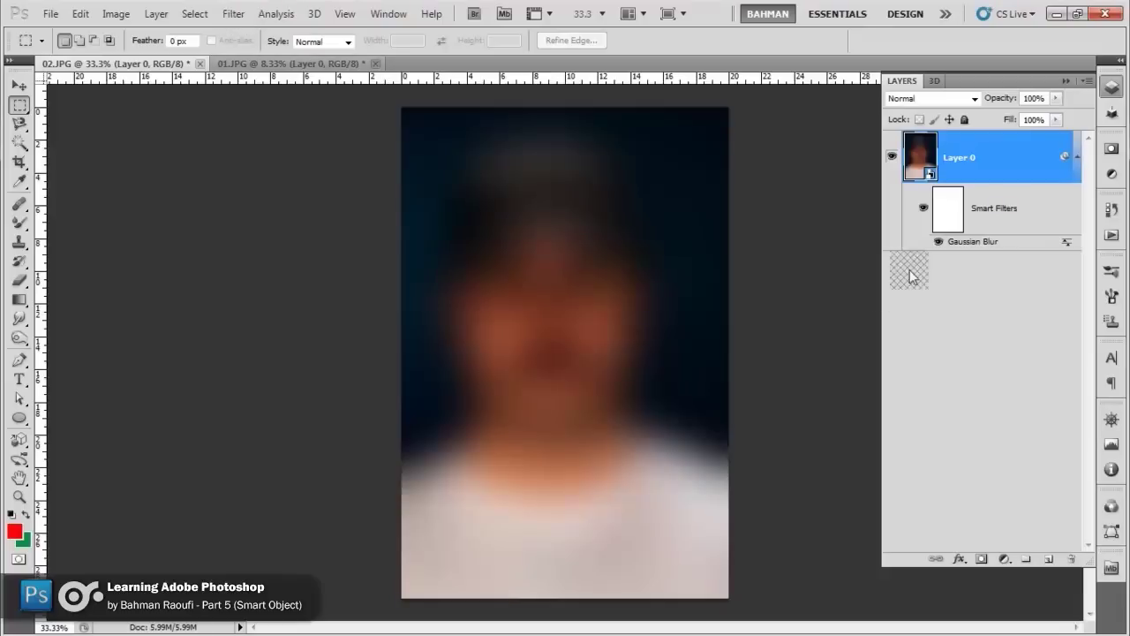
- Settle the Gaussian Blur radius at 8.2 pixels
double_click(963, 241)
drag(914, 381, 939, 382)
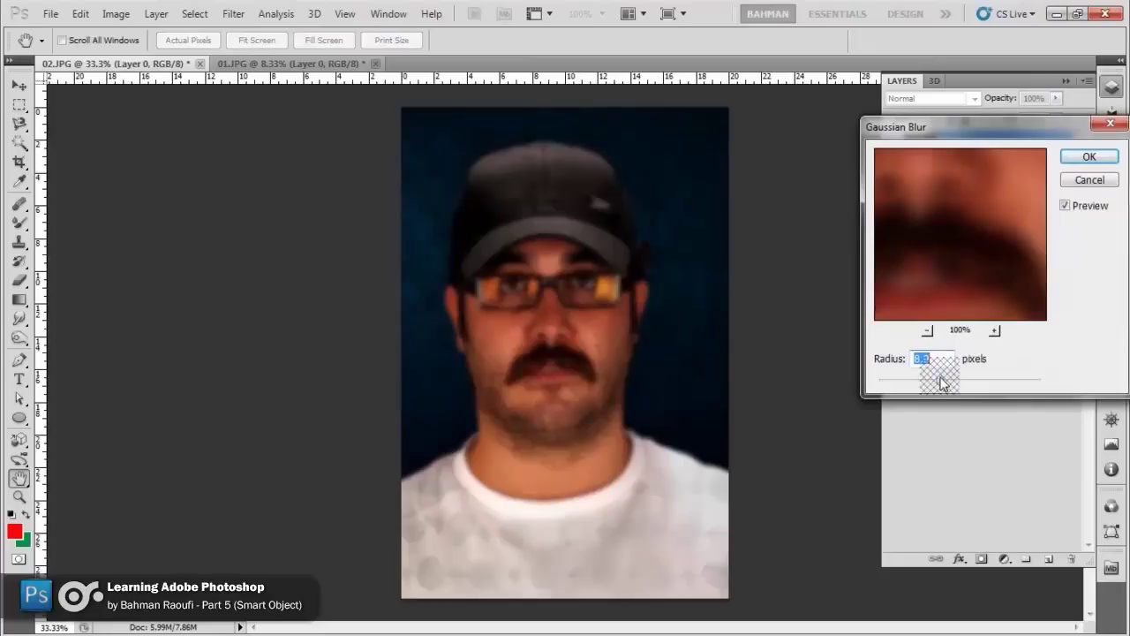
key(Return)
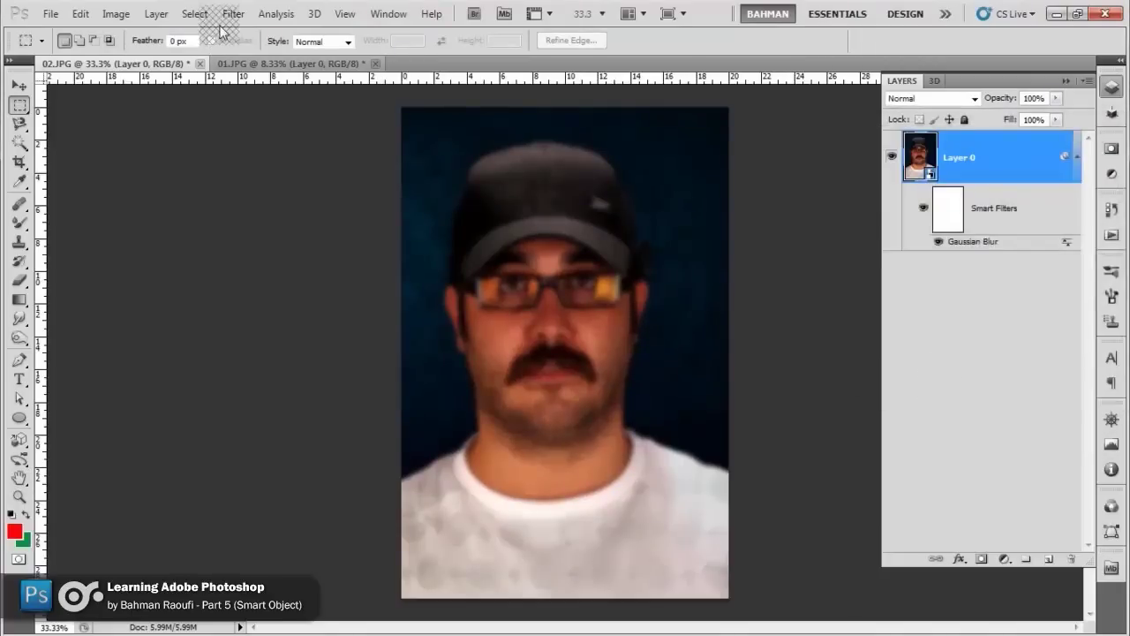
click(233, 13)
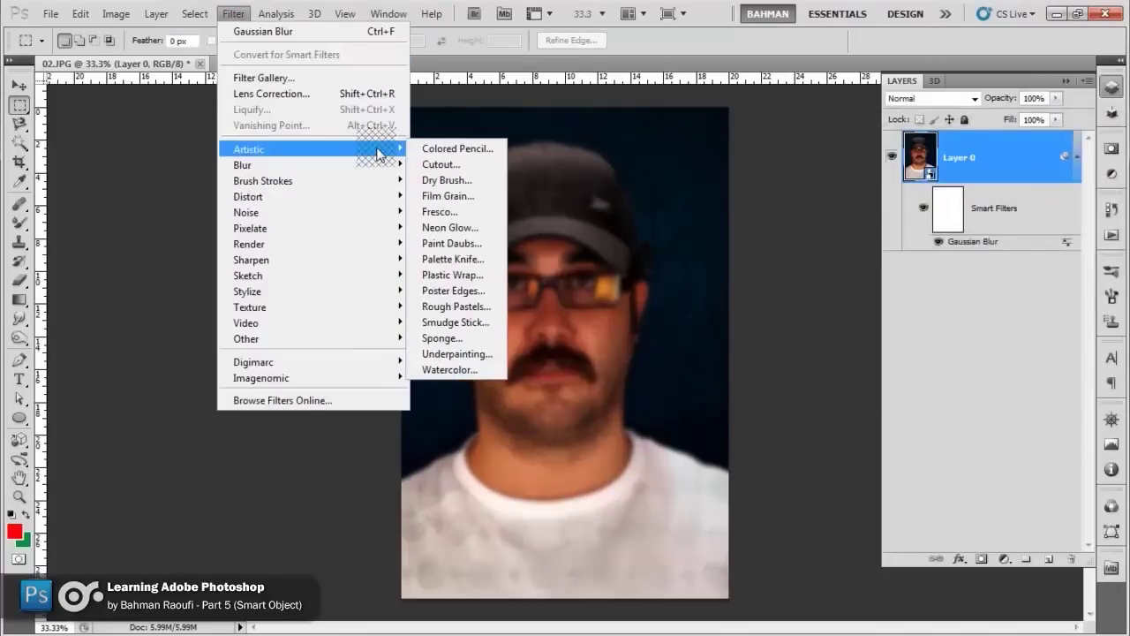
mouse_move(250, 149)
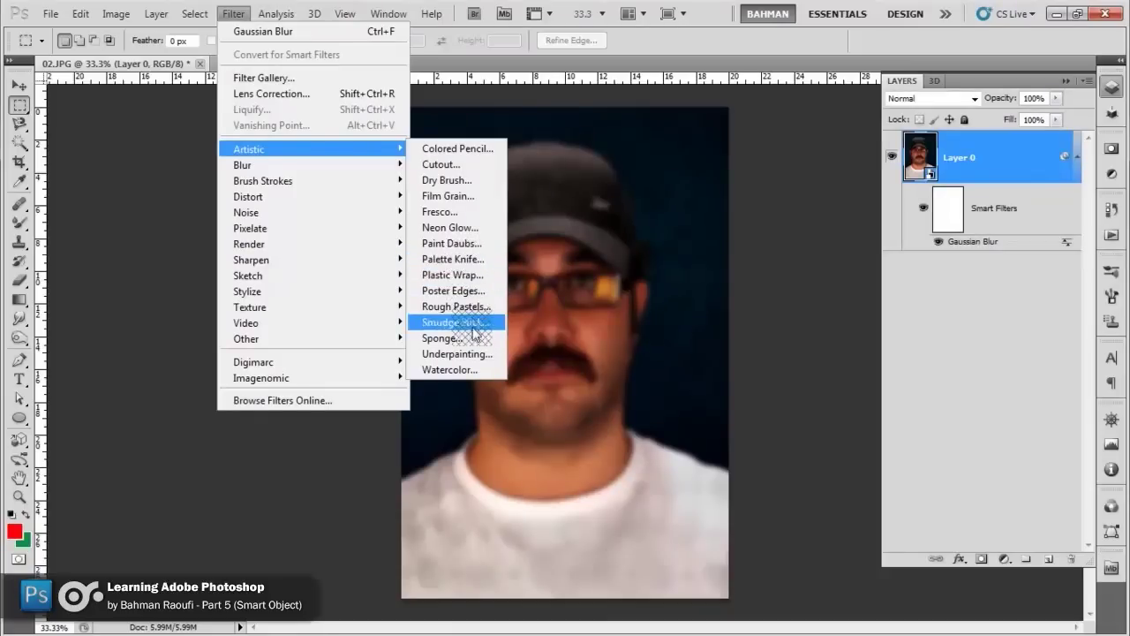
- Apply the Watercolor filter from the Filter Gallery on top of the Gaussian Blur
click(522, 366)
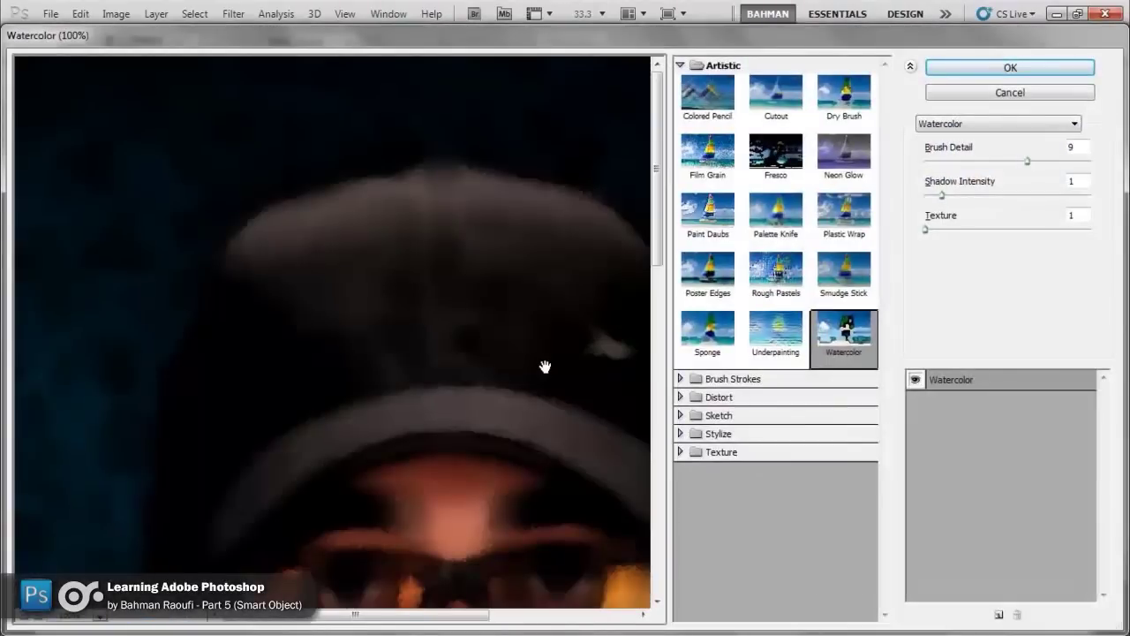
drag(542, 366, 469, 56)
key(Return)
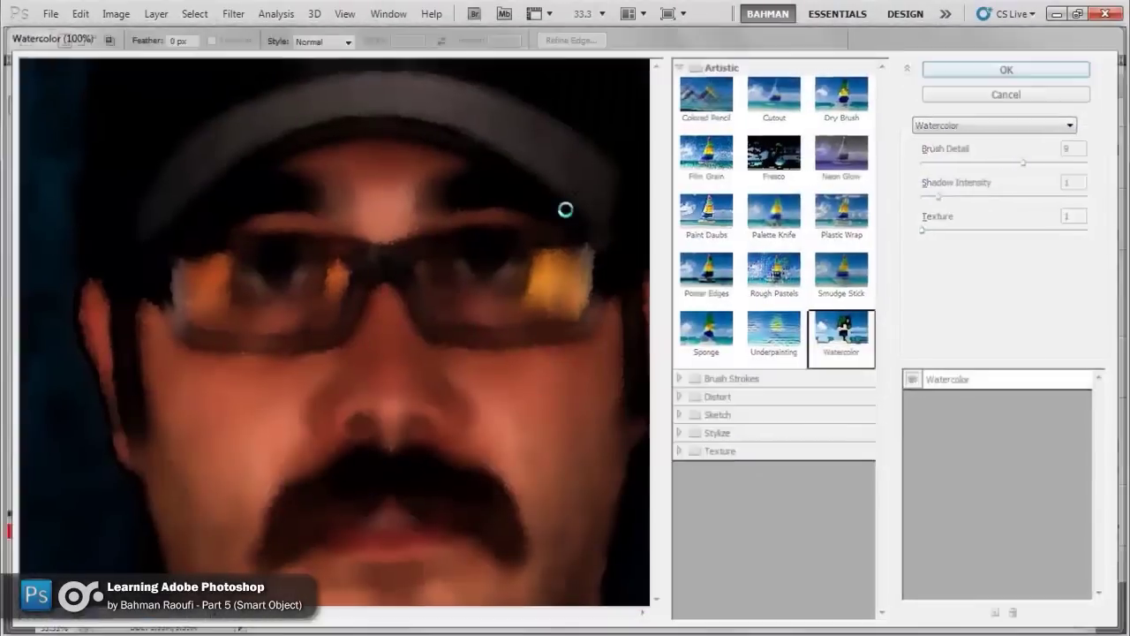
mouse_move(566, 209)
mouse_down()
mouse_move(978, 261)
mouse_move(968, 180)
mouse_up()
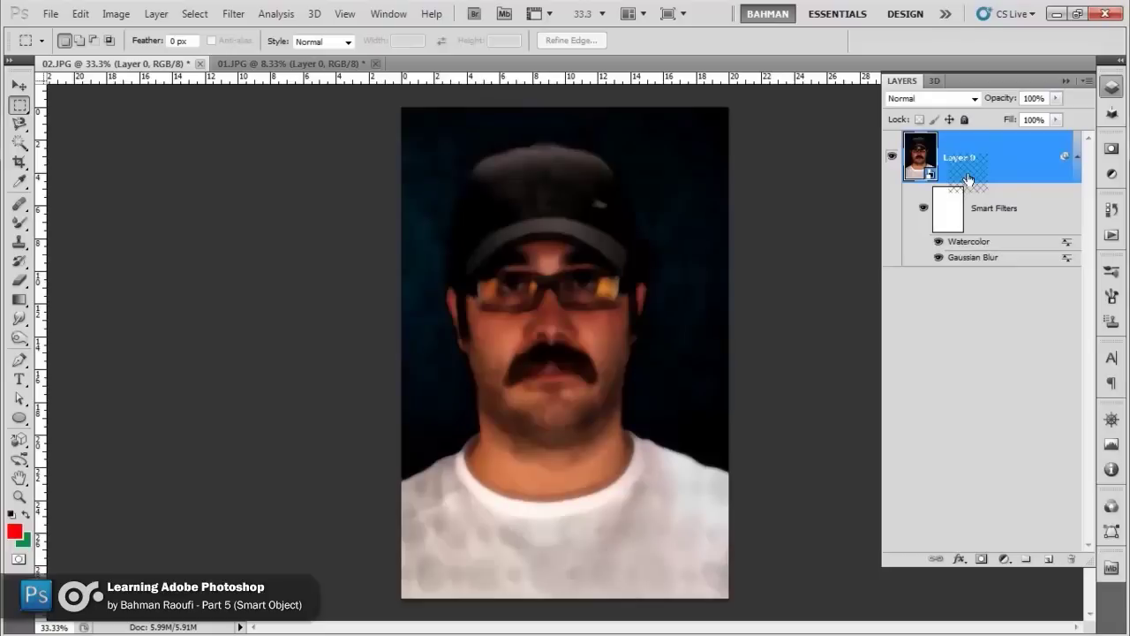
- Move Gaussian Blur above Watercolor, re-enable it, and open its blending options
mouse_move(968, 179)
mouse_down()
mouse_move(993, 259)
mouse_move(985, 247)
mouse_move(970, 266)
mouse_up()
mouse_move(972, 256)
mouse_down()
mouse_move(978, 248)
mouse_move(976, 300)
mouse_up()
mouse_move(977, 296)
mouse_down()
mouse_move(988, 258)
mouse_move(981, 274)
mouse_up()
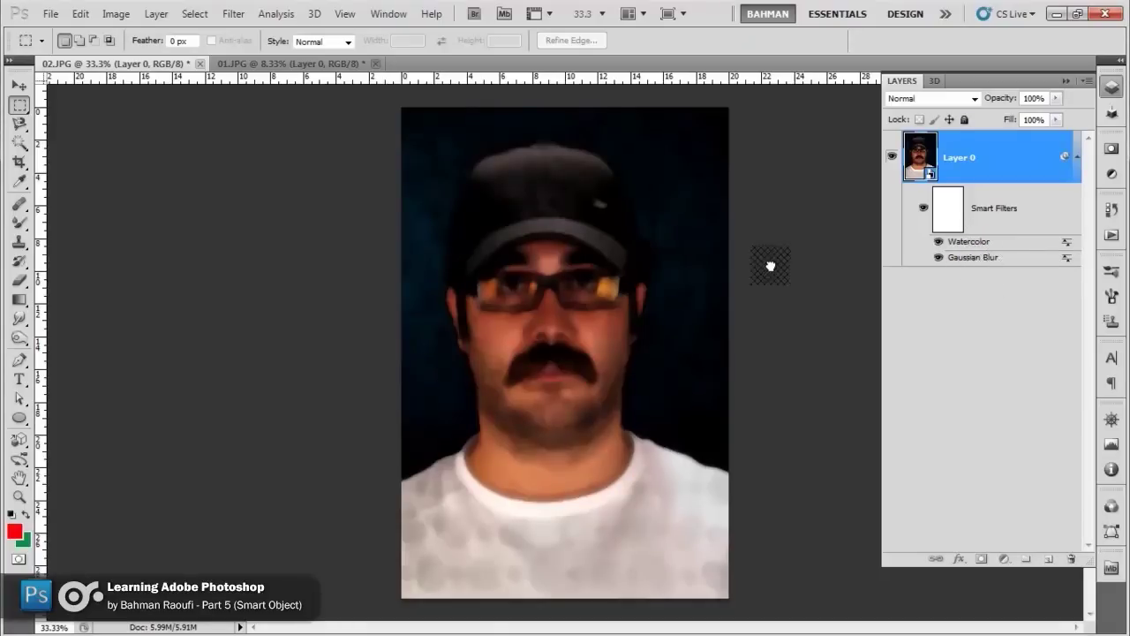
mouse_move(771, 265)
mouse_down()
mouse_move(961, 226)
mouse_move(944, 254)
mouse_up()
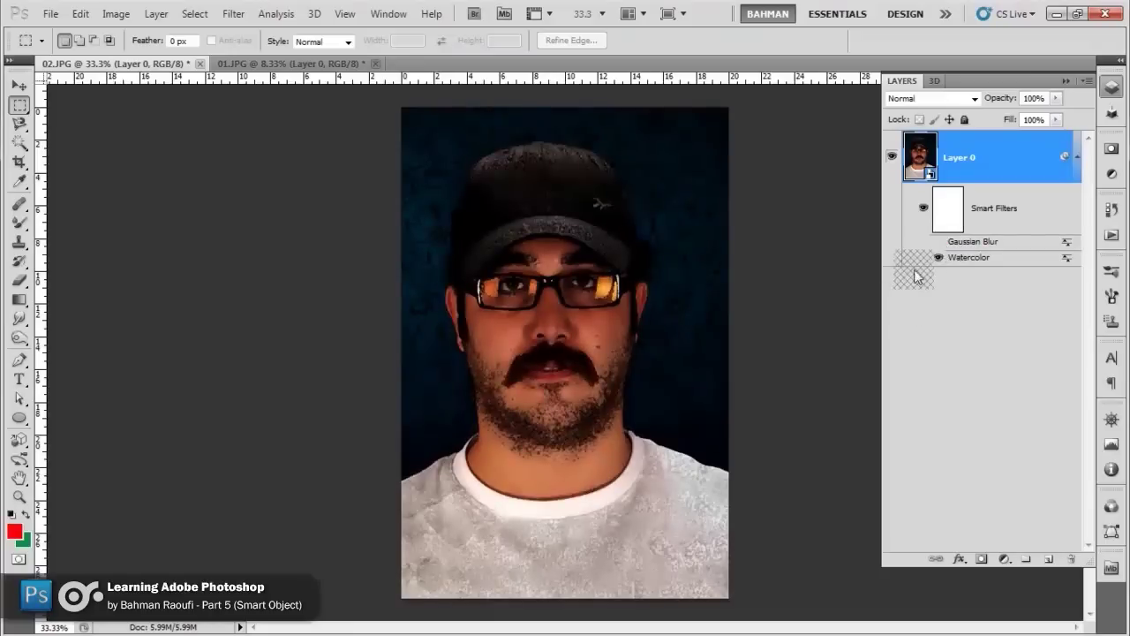
click(939, 241)
drag(939, 244, 777, 323)
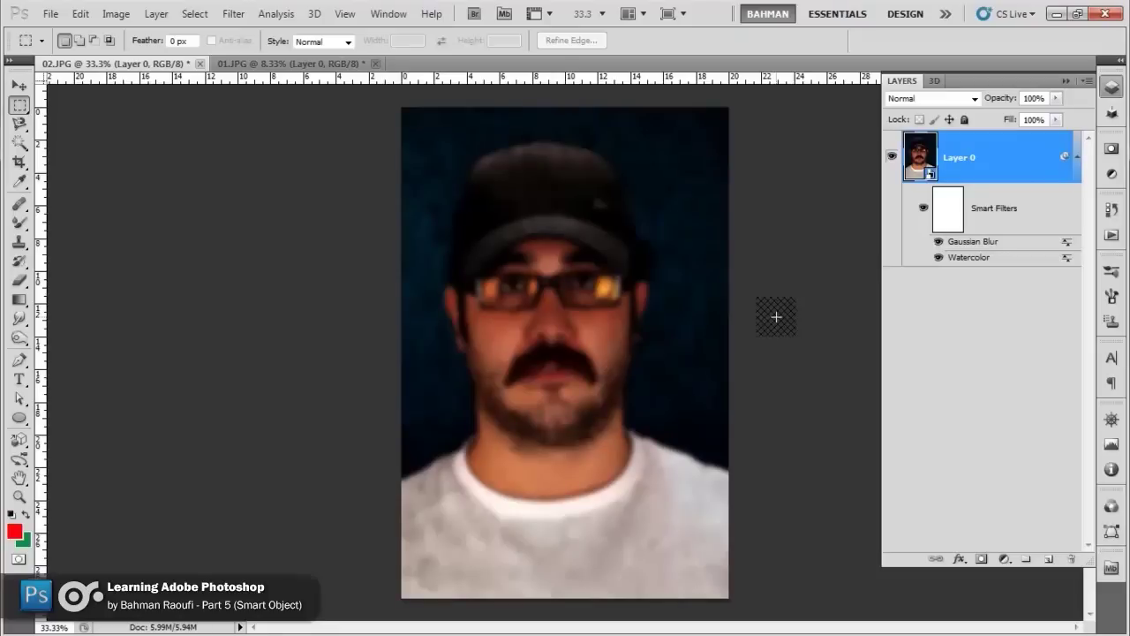
drag(777, 316, 1067, 242)
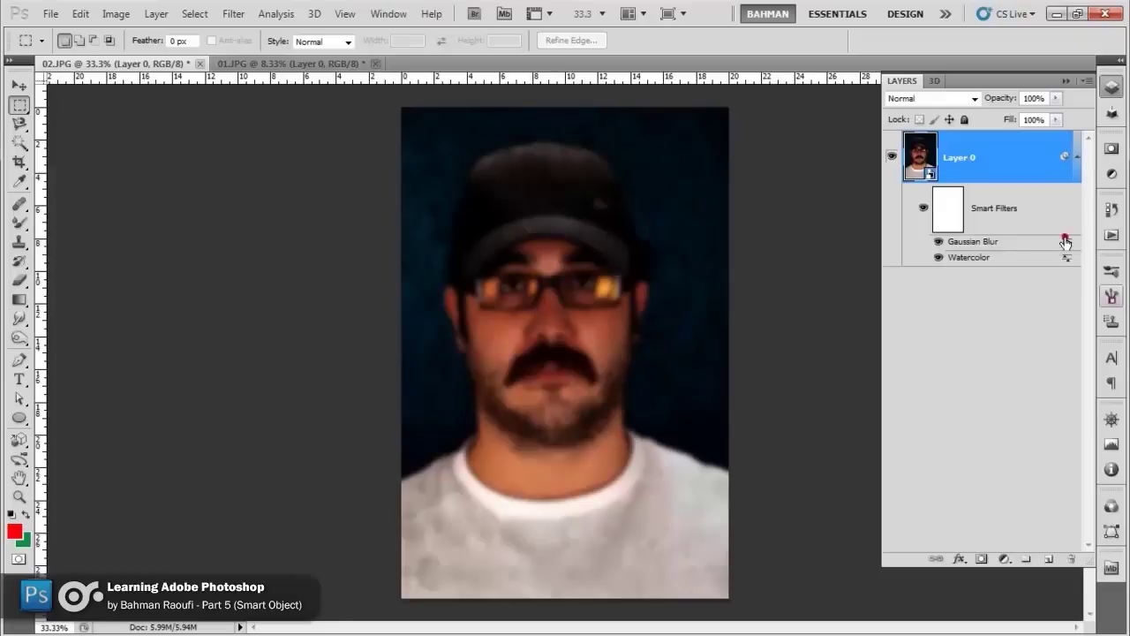
drag(1067, 241, 1017, 244)
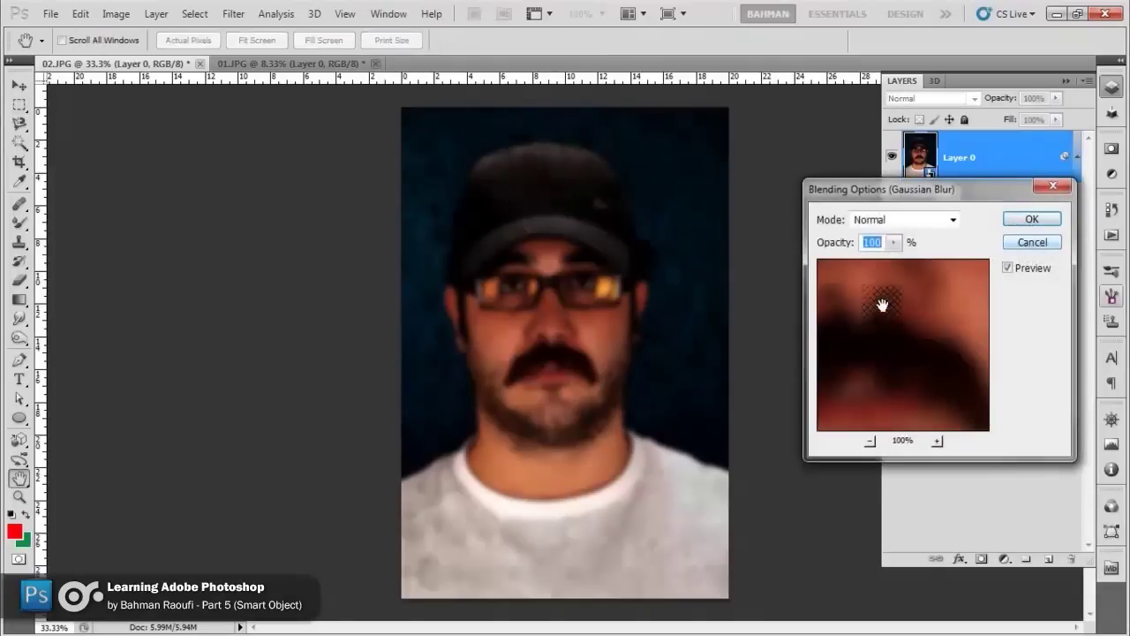
- Set the Gaussian Blur blend mode to Soft Light after previewing Overlay
click(896, 221)
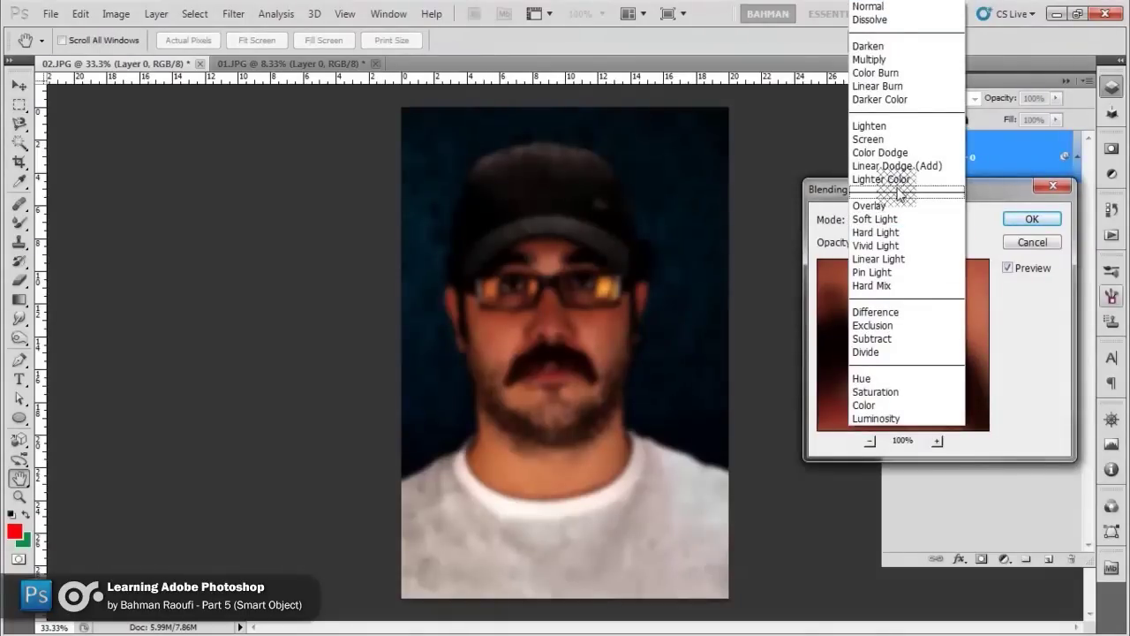
click(879, 206)
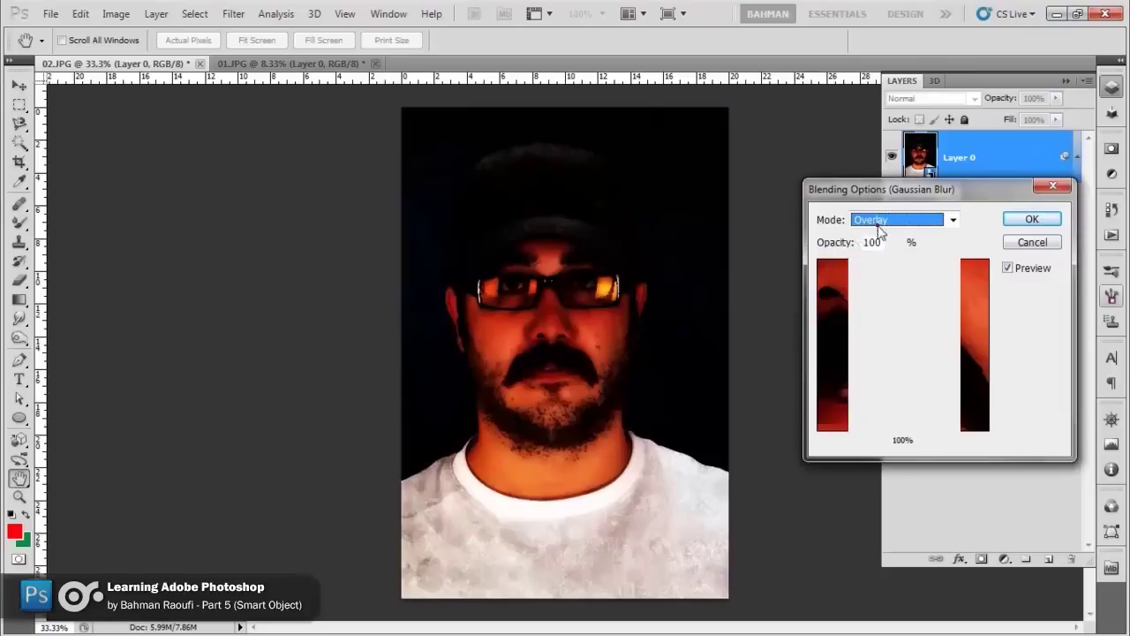
click(901, 219)
click(888, 219)
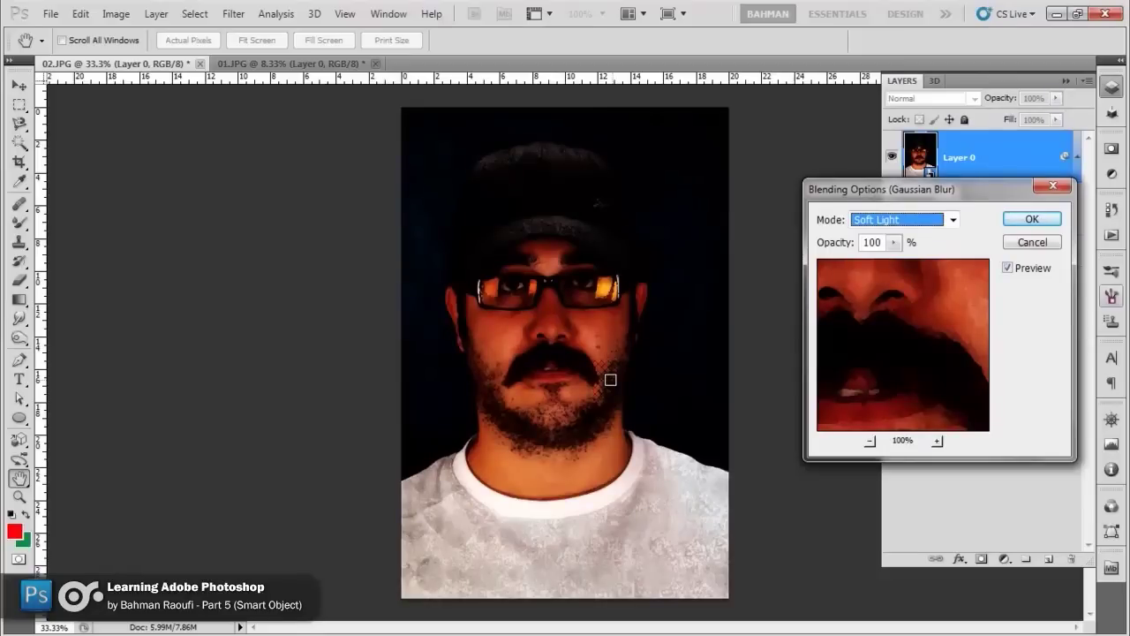
key(Return)
drag(606, 378, 931, 272)
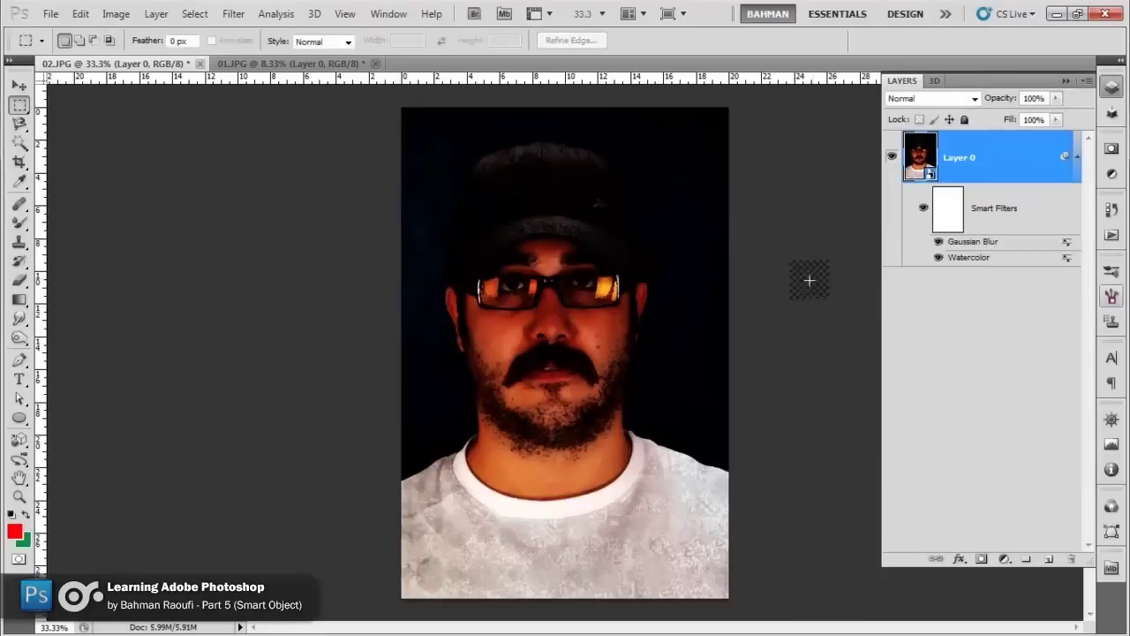
- Toggle the Watercolor filter off and back on, then zoom out to 33.3%
click(938, 257)
scroll(522, 318, up, 1)
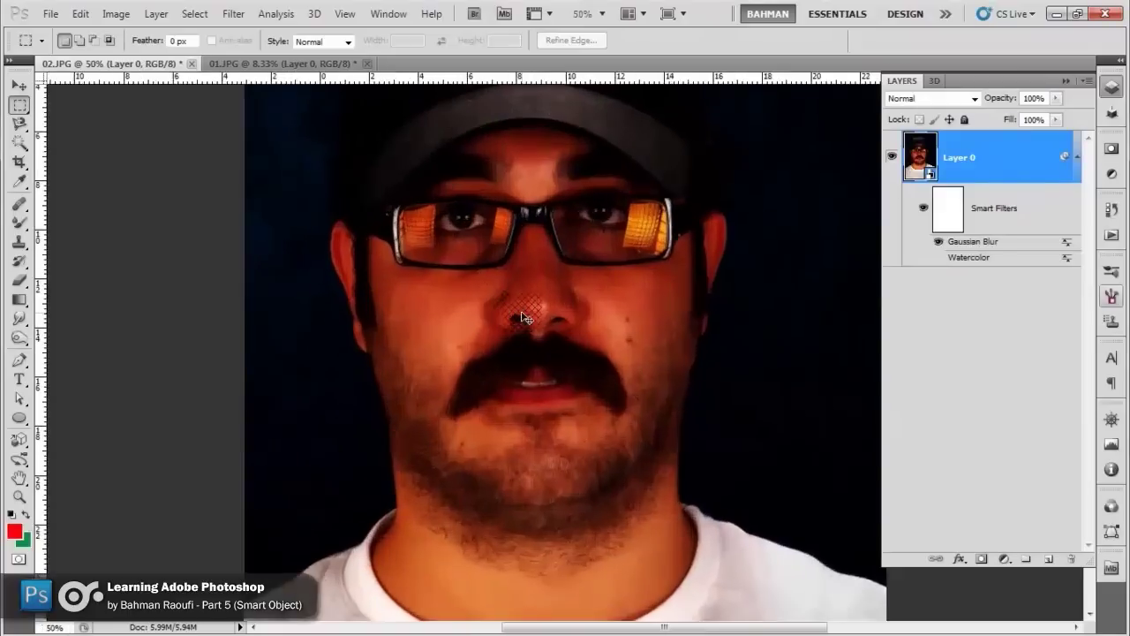
scroll(522, 316, up, 1)
scroll(522, 313, up, 1)
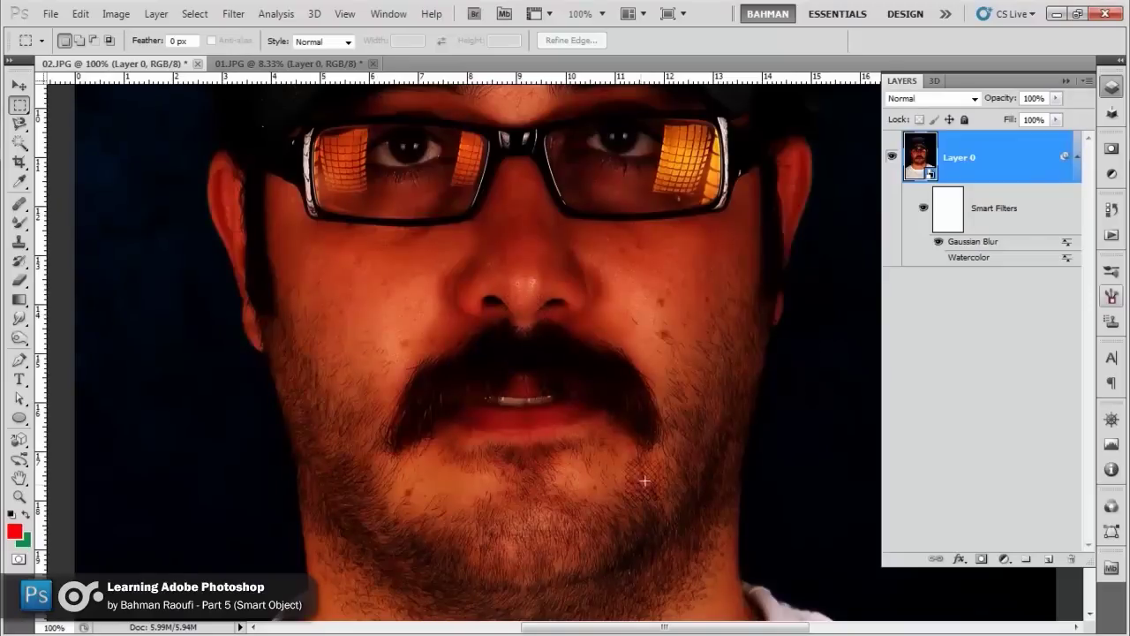
click(940, 257)
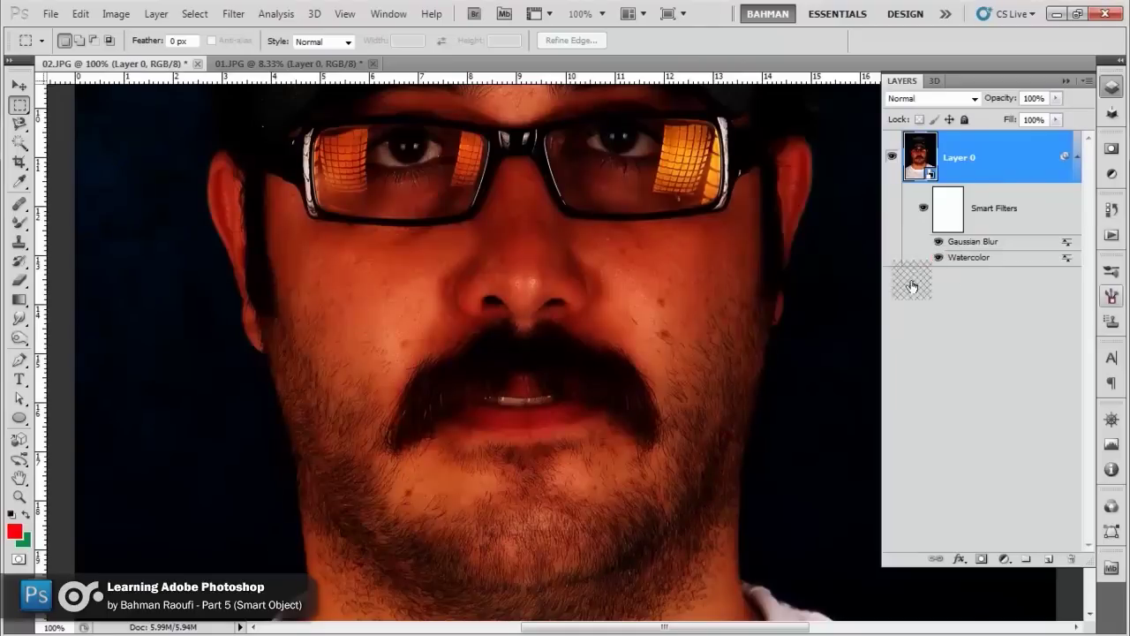
key(ctrl+minus)
key(ctrl+minus)
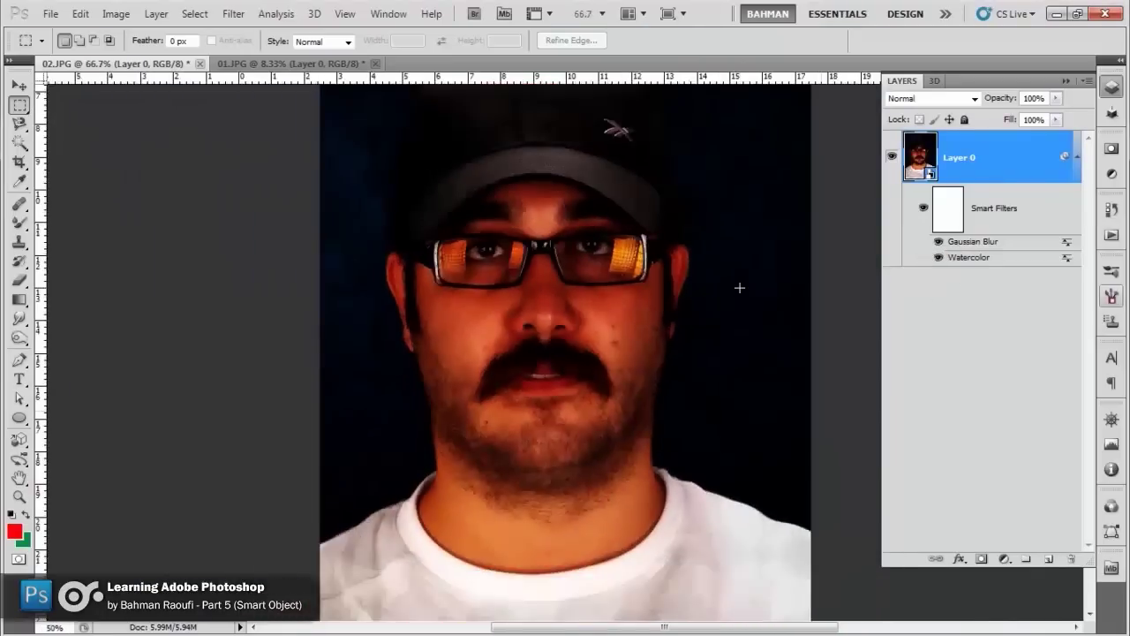
key(ctrl+minus)
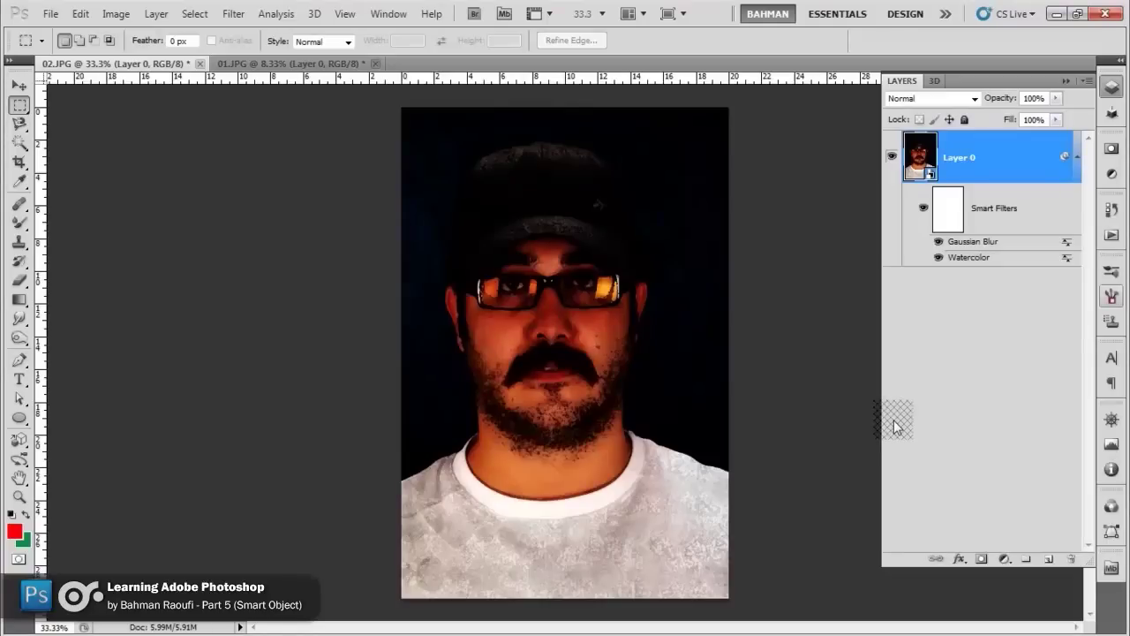
- Drag within the Layers panel around the Watercolor smart filter entry
drag(895, 427, 900, 429)
drag(900, 429, 900, 431)
mouse_move(901, 431)
mouse_down()
mouse_move(1118, 526)
mouse_move(936, 265)
mouse_up()
- Hide the Watercolor filter and change Gaussian Blur's blending from Soft Light to Normal
click(939, 257)
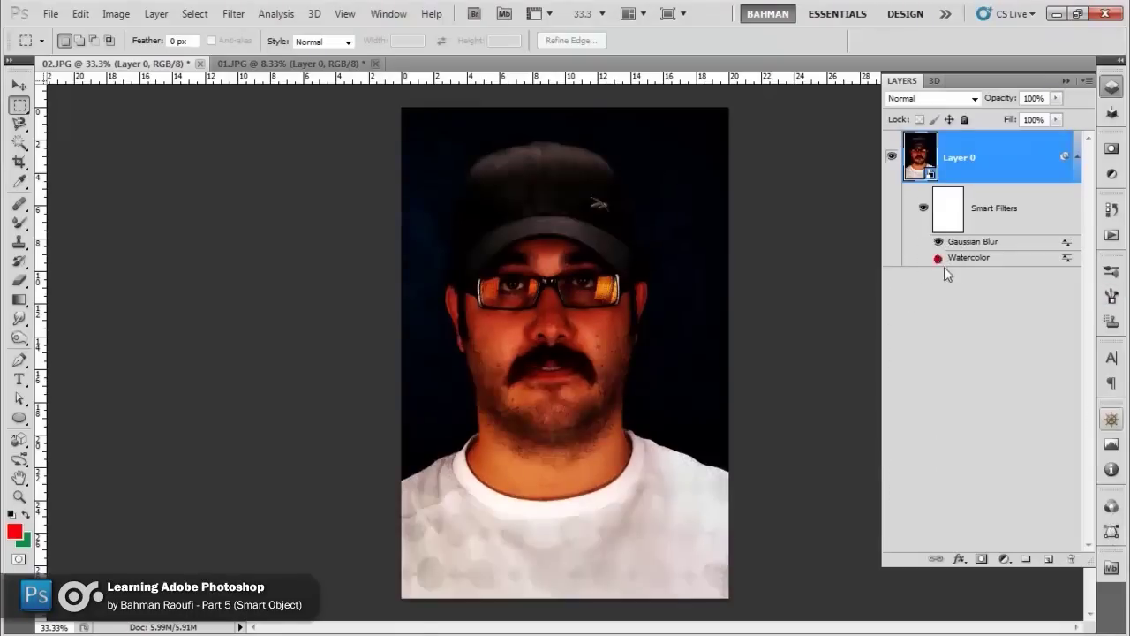
double_click(1063, 241)
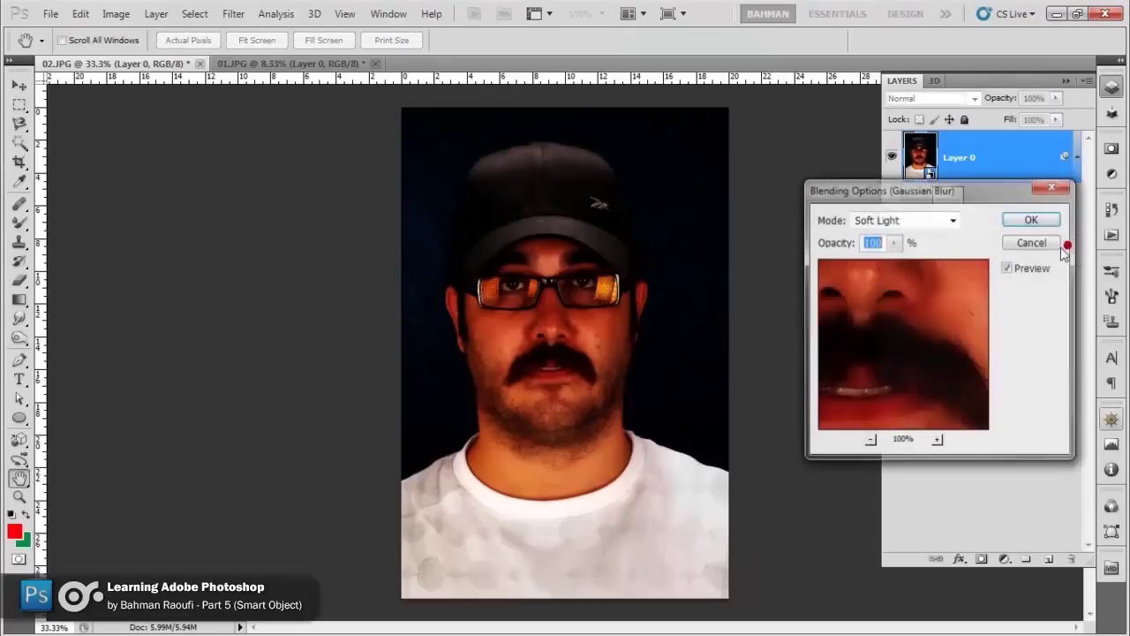
click(938, 220)
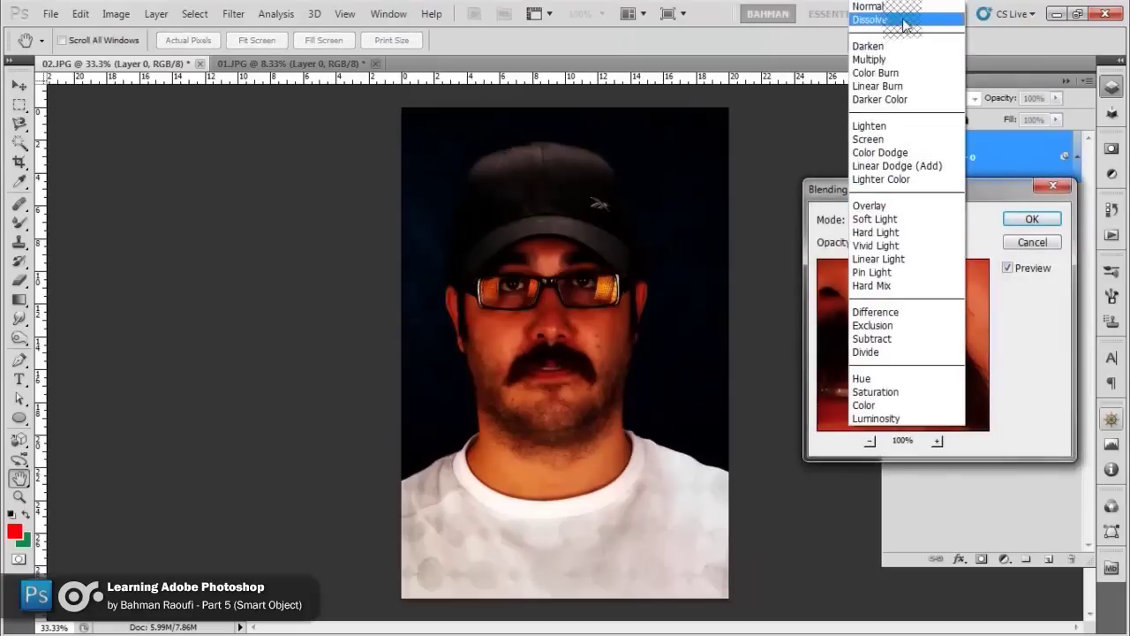
click(878, 7)
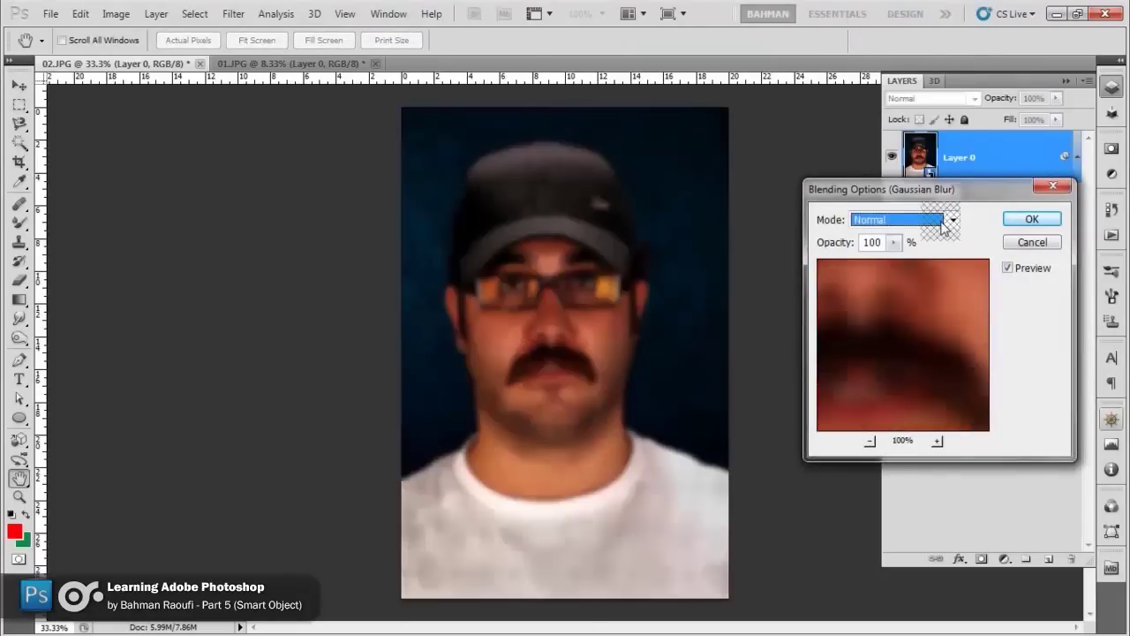
click(1029, 220)
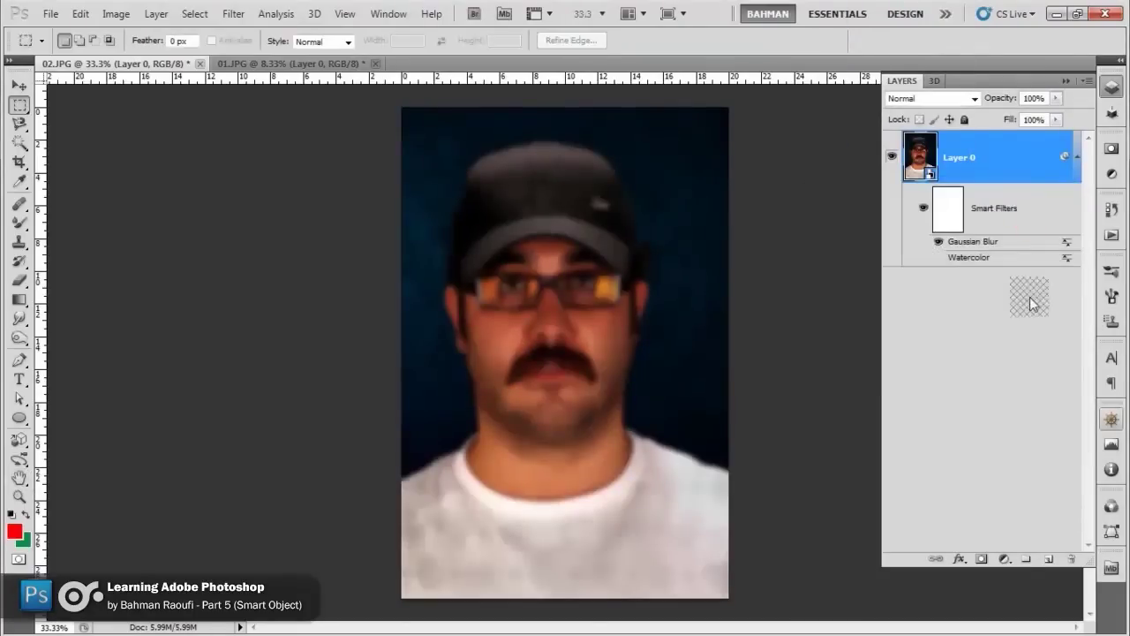
click(968, 217)
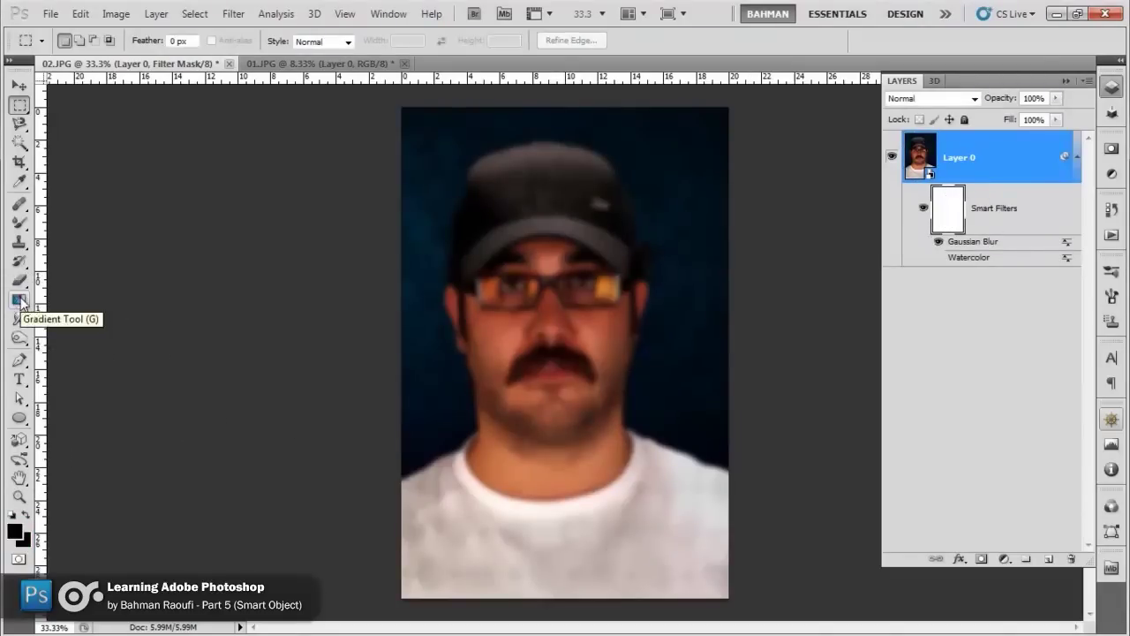
- Draw a reflected gradient from the nose outward on the smart filter mask
click(19, 301)
click(202, 41)
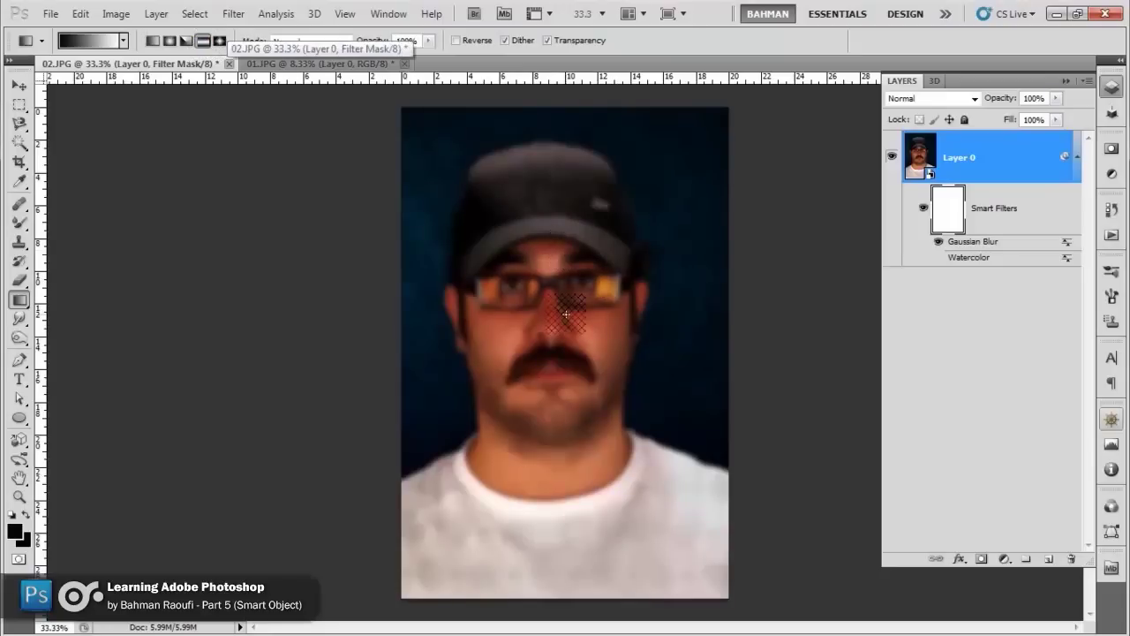
drag(552, 324, 704, 337)
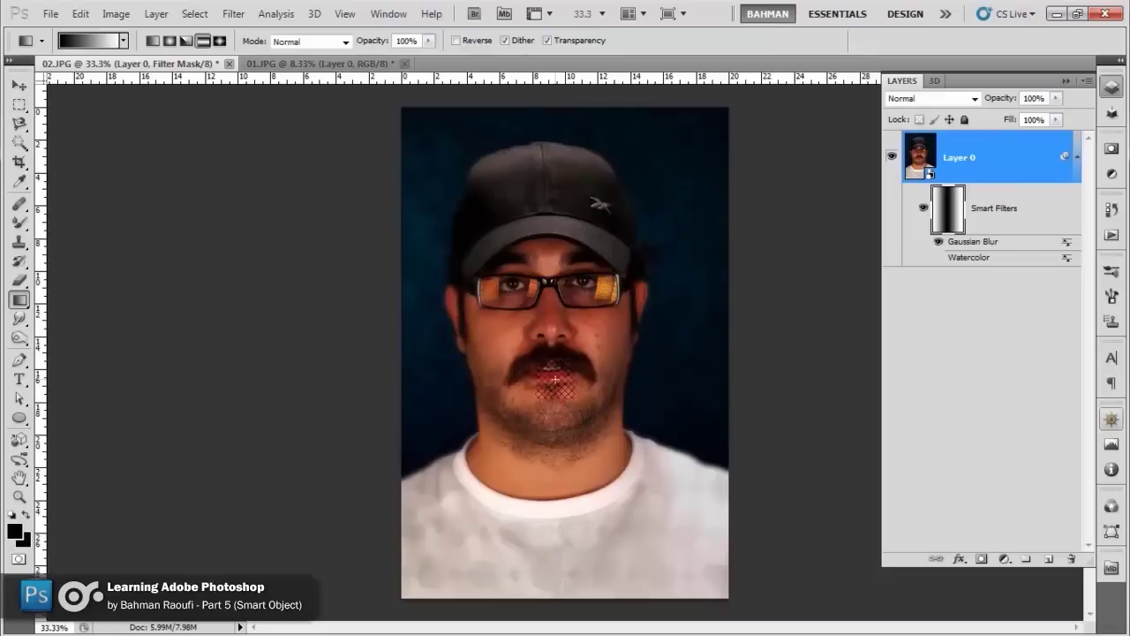
- Delete the Gaussian Blur and Watercolor smart filters from Layer 0
drag(949, 212, 976, 224)
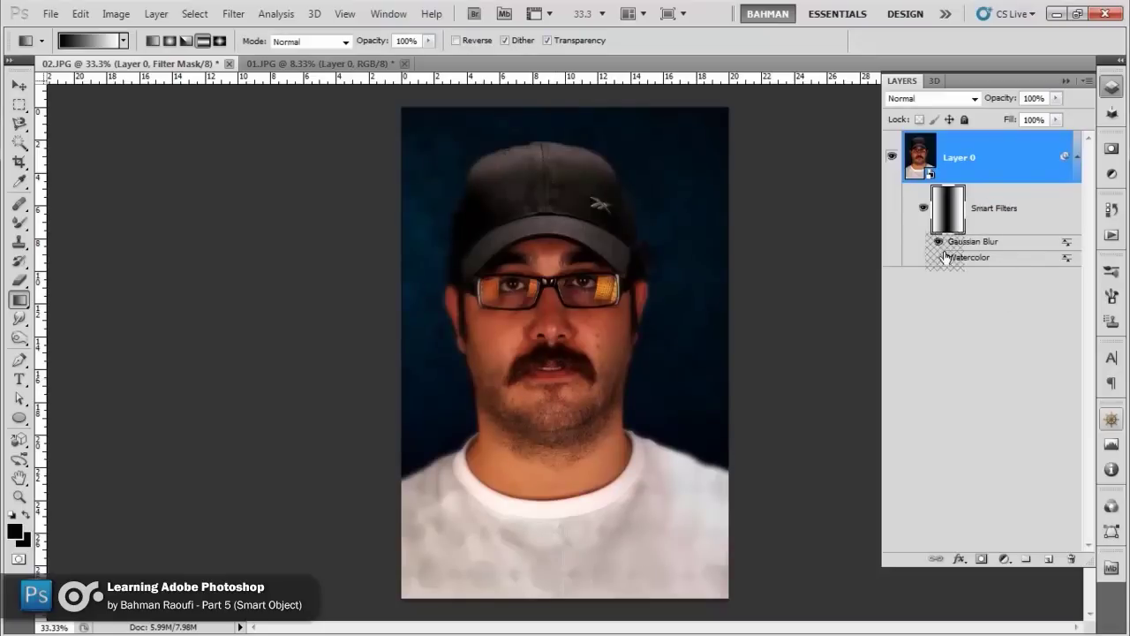
mouse_move(979, 244)
mouse_down()
mouse_move(1058, 433)
mouse_move(1071, 559)
mouse_up()
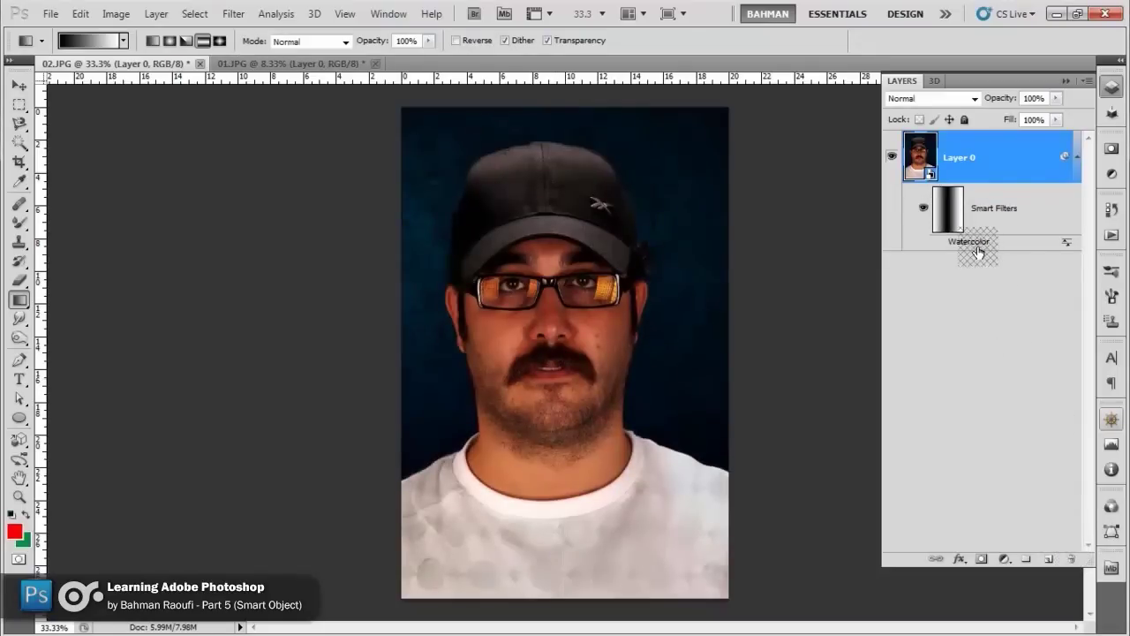
drag(978, 251, 1071, 559)
drag(960, 330, 297, 64)
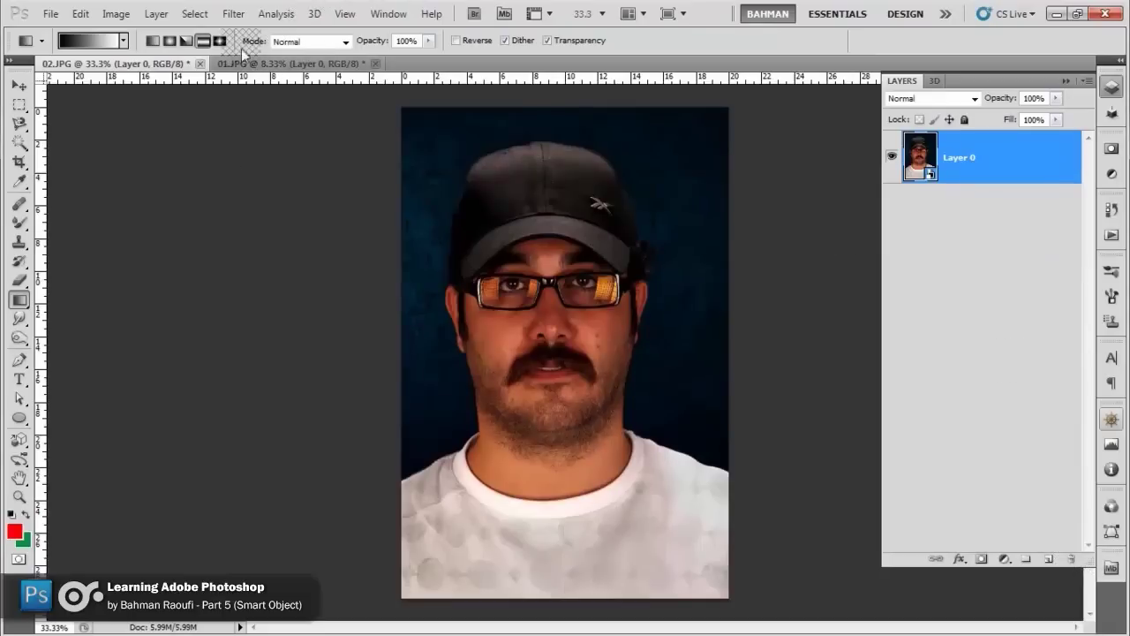
- Apply a Zoom Radial Blur smart filter at amount 20 and target its mask
click(234, 13)
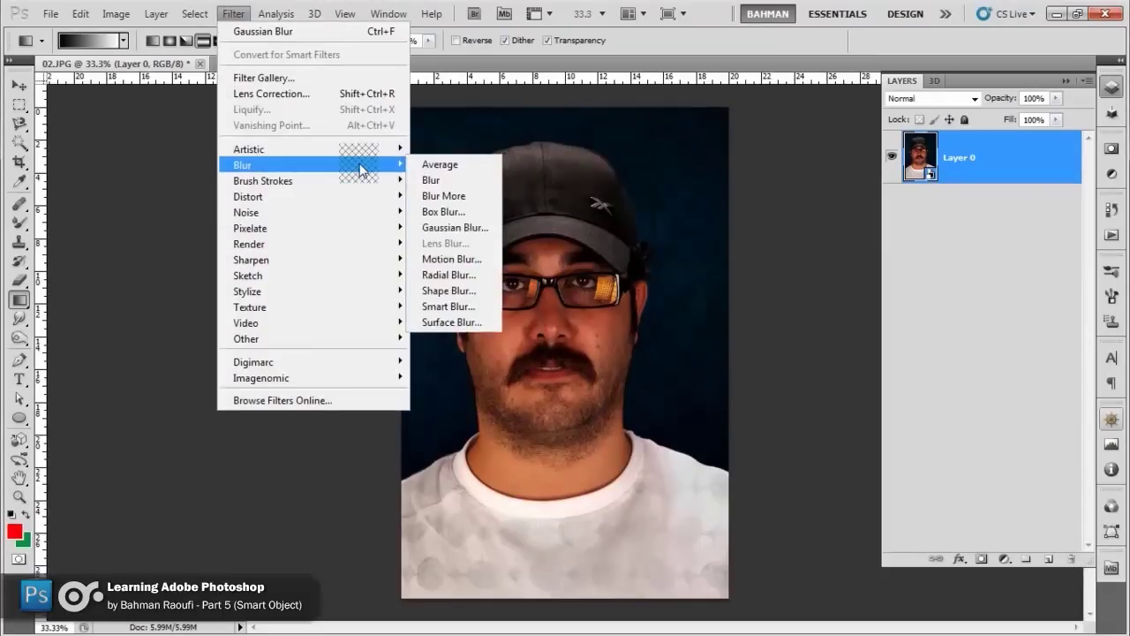
mouse_move(265, 164)
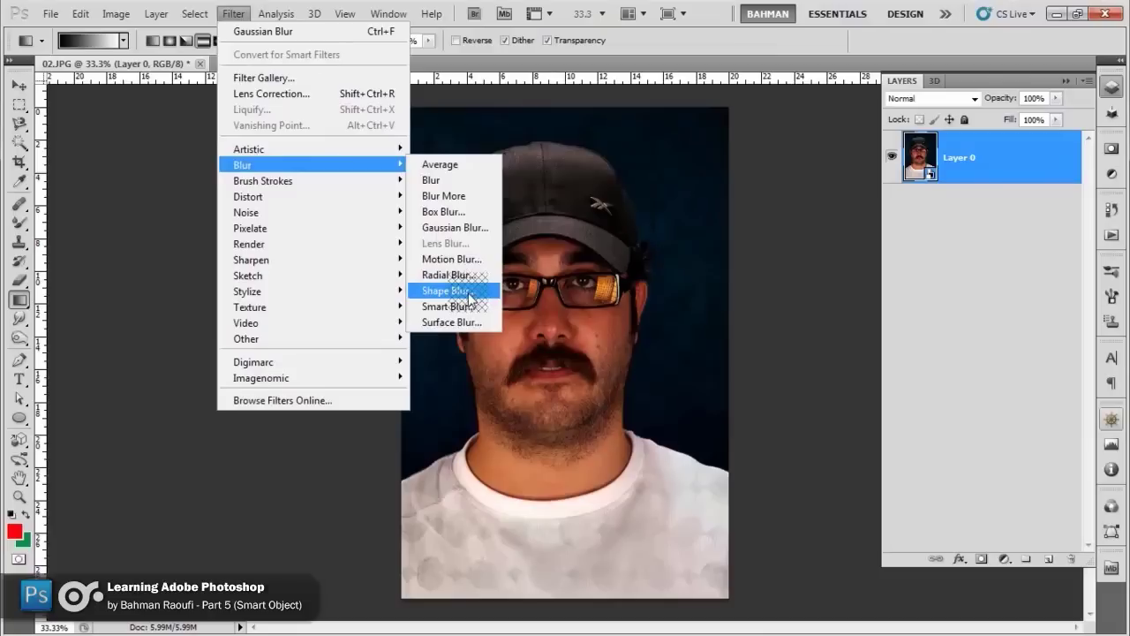
click(467, 275)
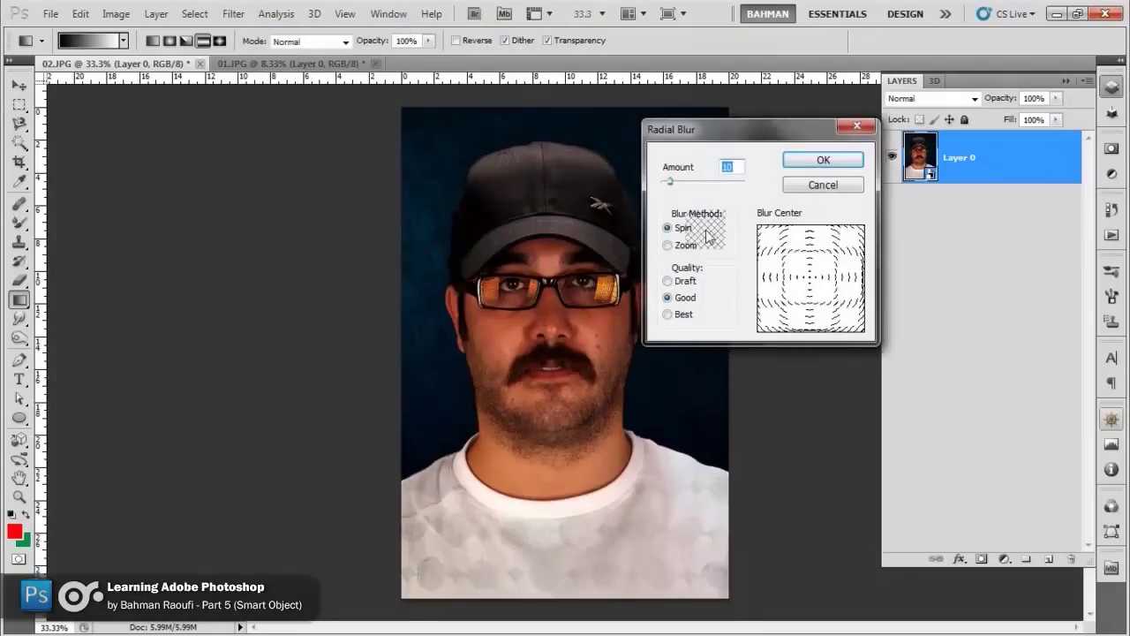
click(678, 245)
double_click(727, 167)
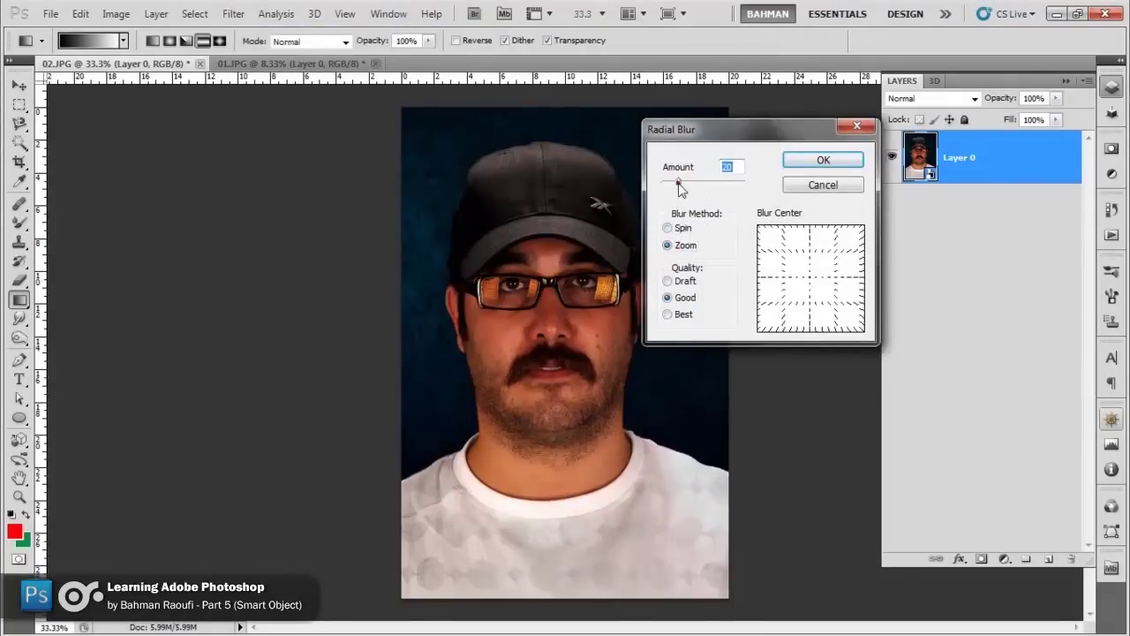
click(823, 160)
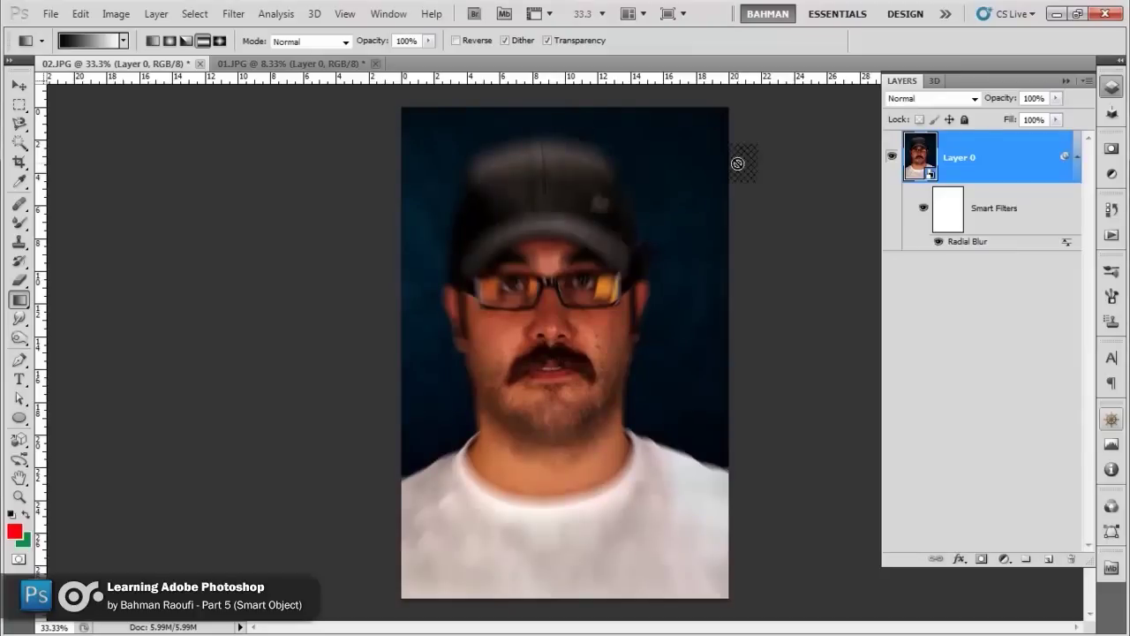
click(948, 209)
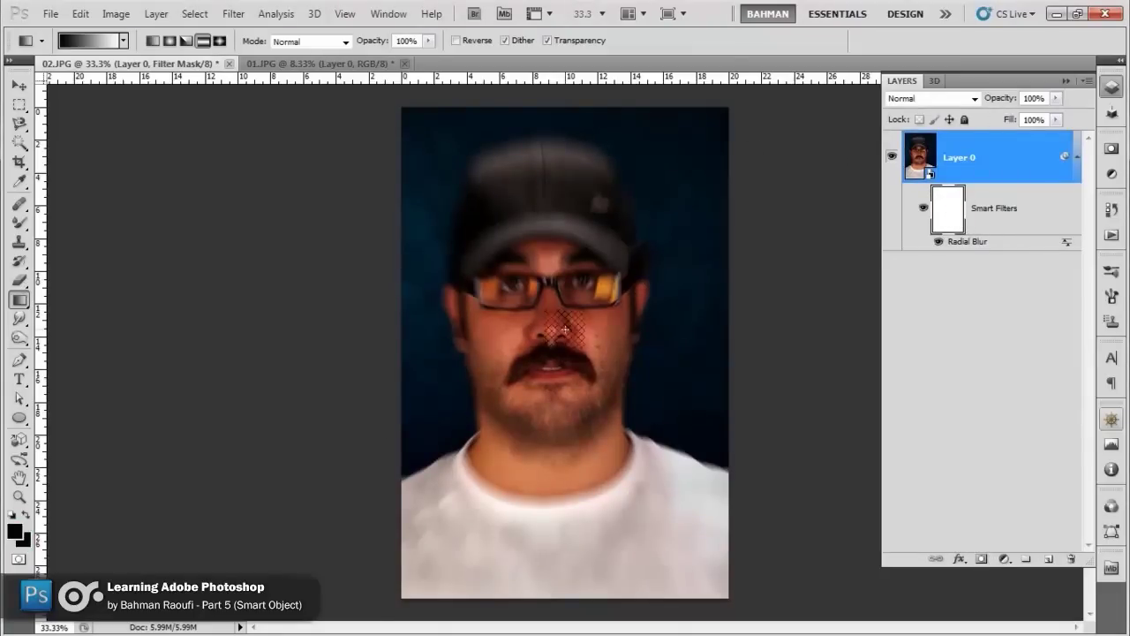
- Drag a reflected gradient from the nose on the Radial Blur mask, then add a Layer 0 mask
drag(550, 331, 666, 351)
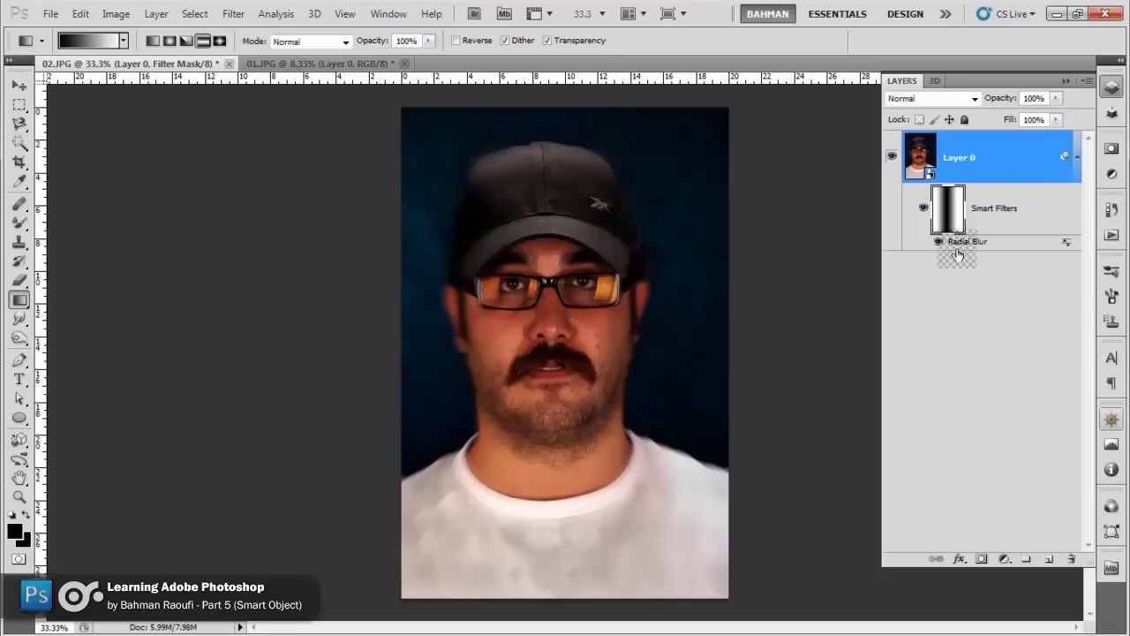
mouse_move(791, 267)
mouse_down()
mouse_move(945, 219)
mouse_move(975, 166)
mouse_move(981, 556)
mouse_up()
drag(949, 221, 966, 159)
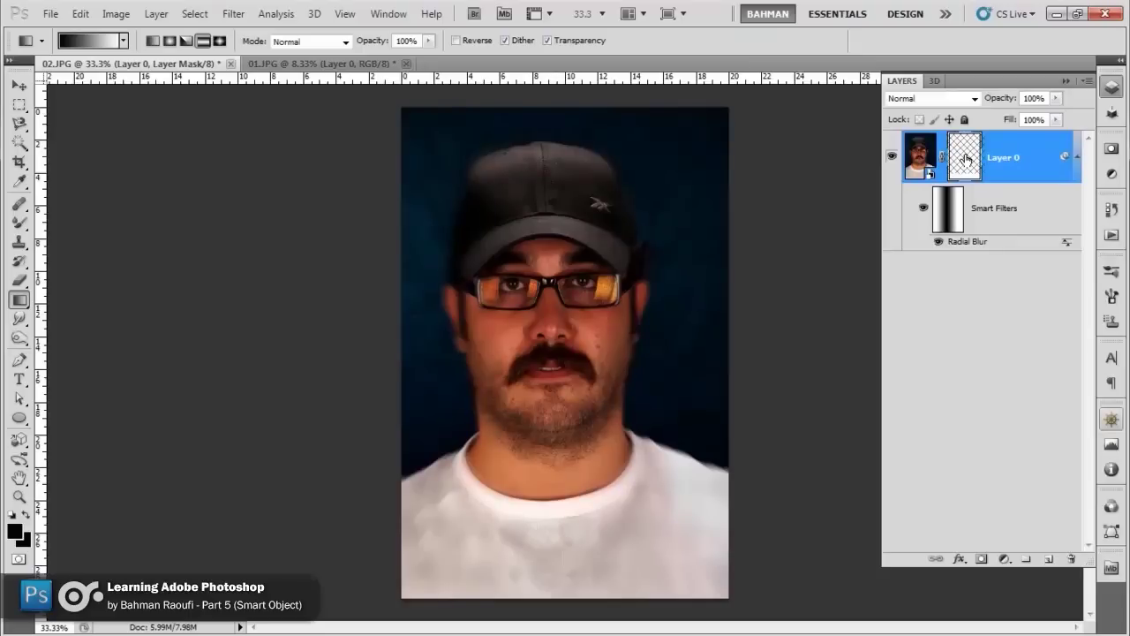
- Delete the Radial Blur smart filter from Layer 0 and open the Imagenomic filters
drag(966, 158, 1070, 534)
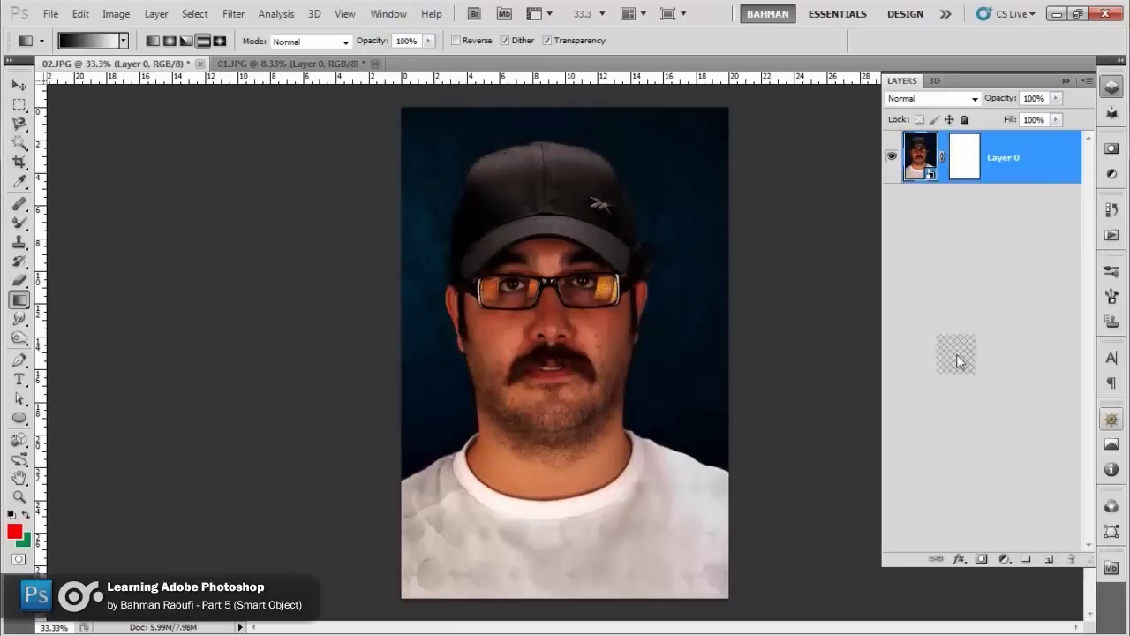
click(234, 13)
click(366, 379)
- Run Portraiture at 100% preview, resample the skin mask from the cheek, and apply it
click(427, 378)
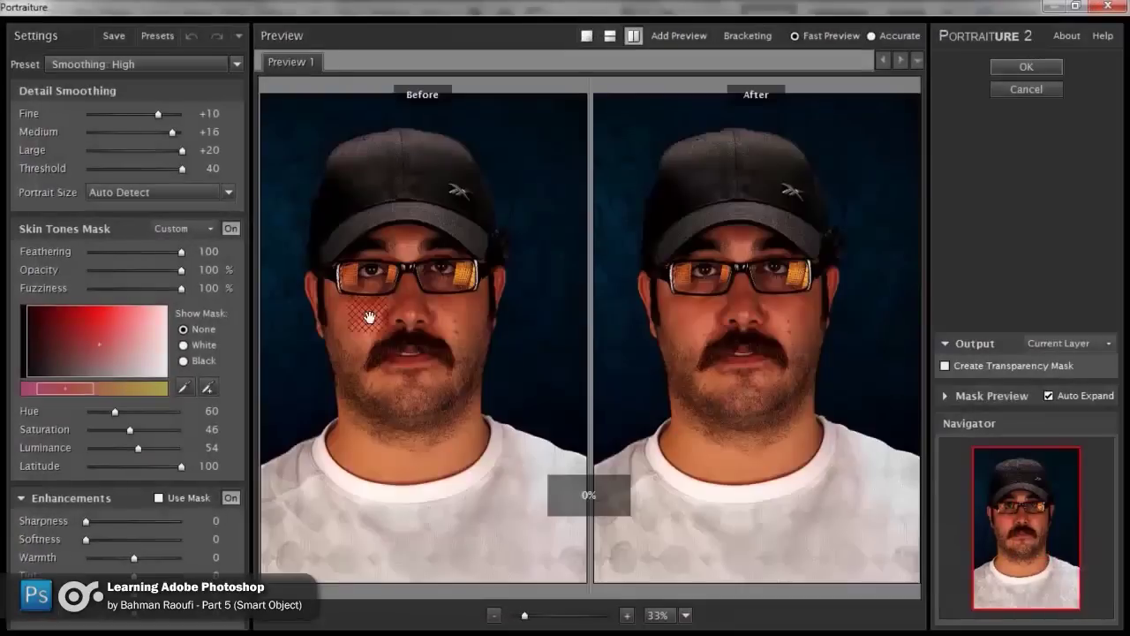
click(787, 375)
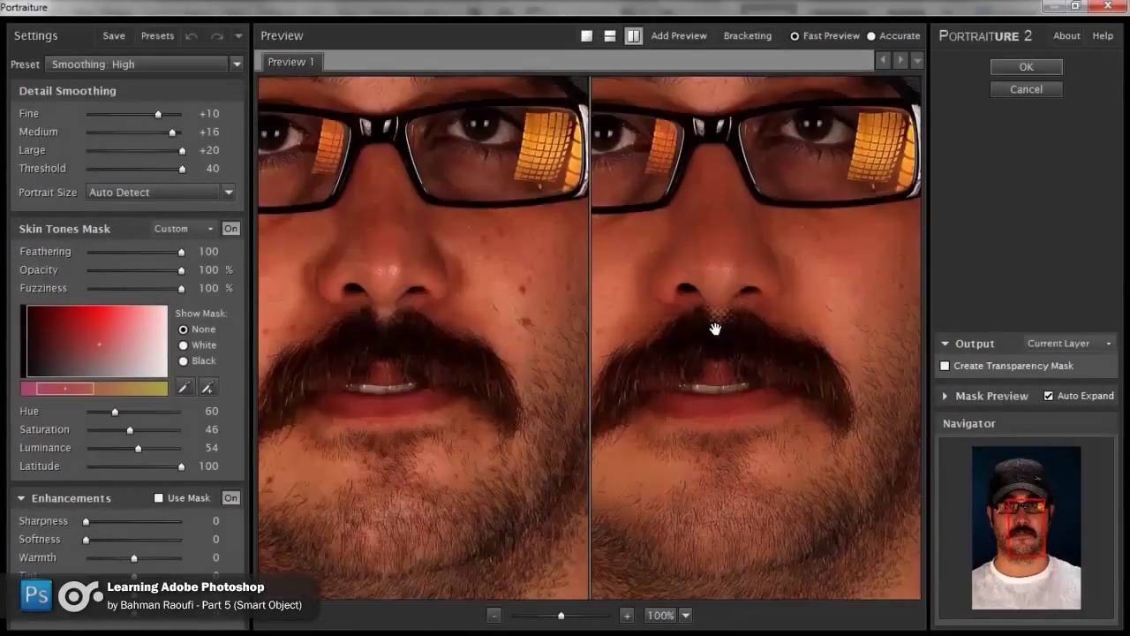
drag(716, 323, 797, 306)
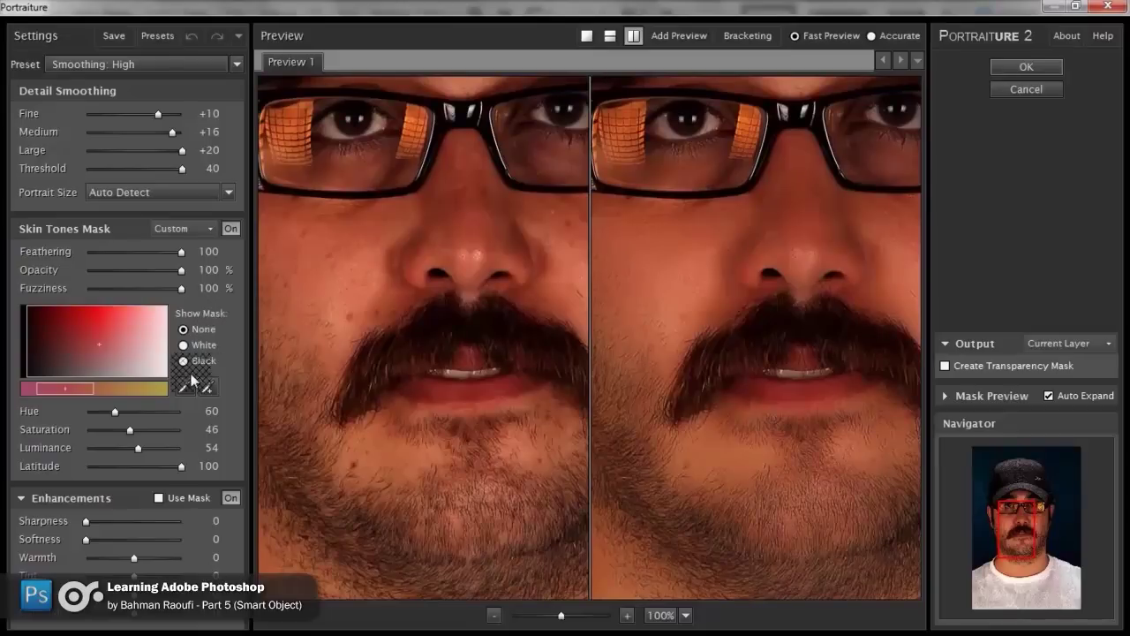
click(187, 386)
click(695, 284)
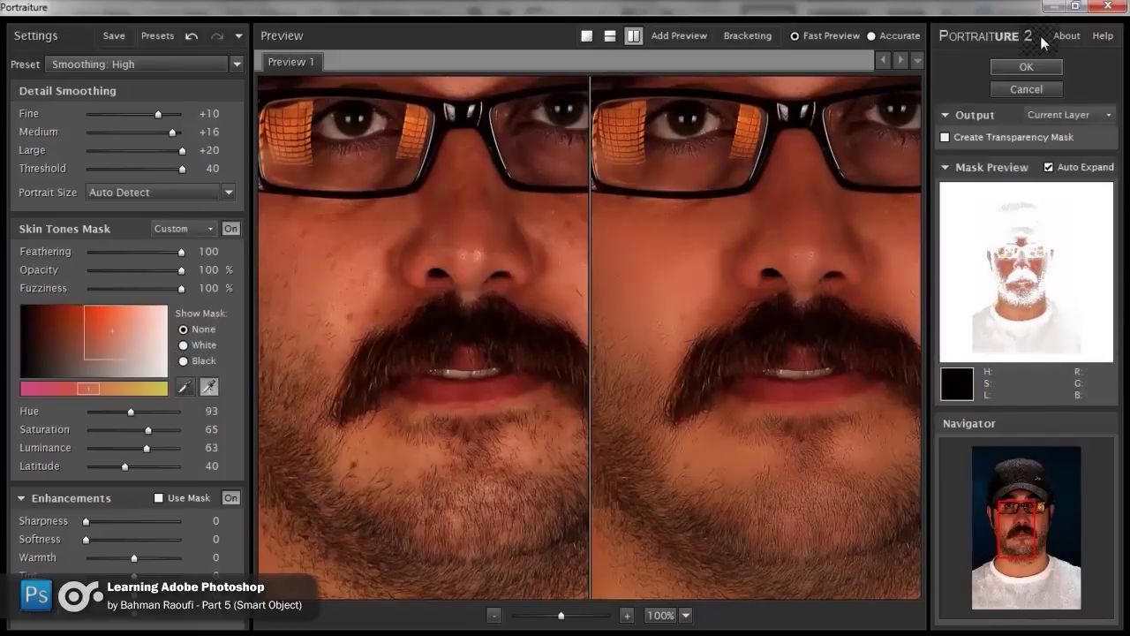
click(1026, 66)
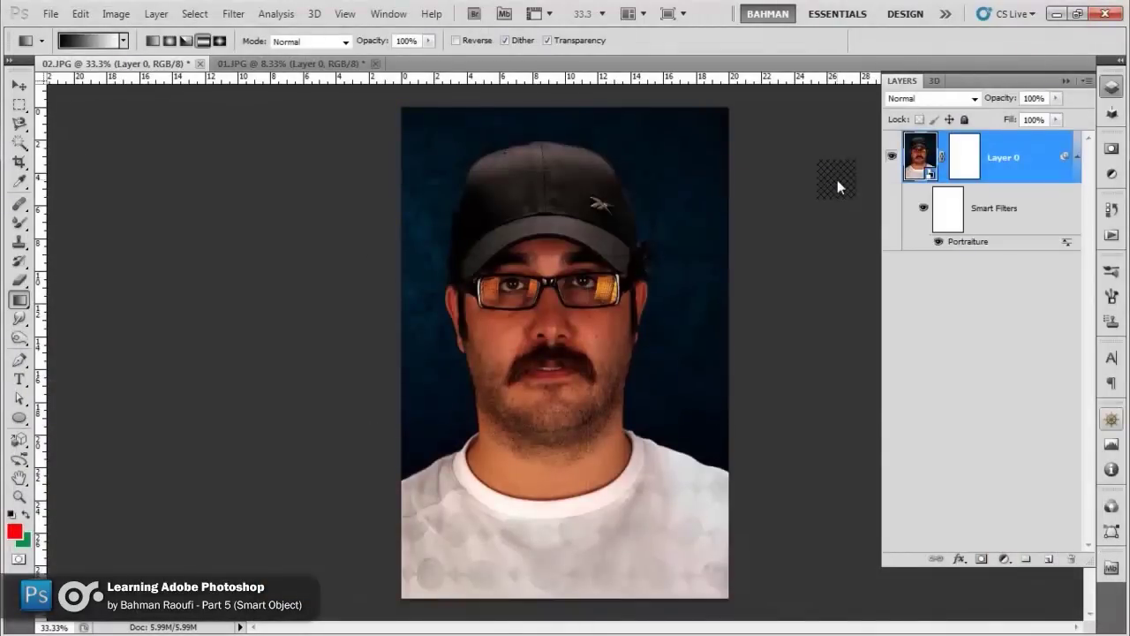
- Zoom in on the face and target the Portraiture smart filter mask for painting
key(ctrl+plus)
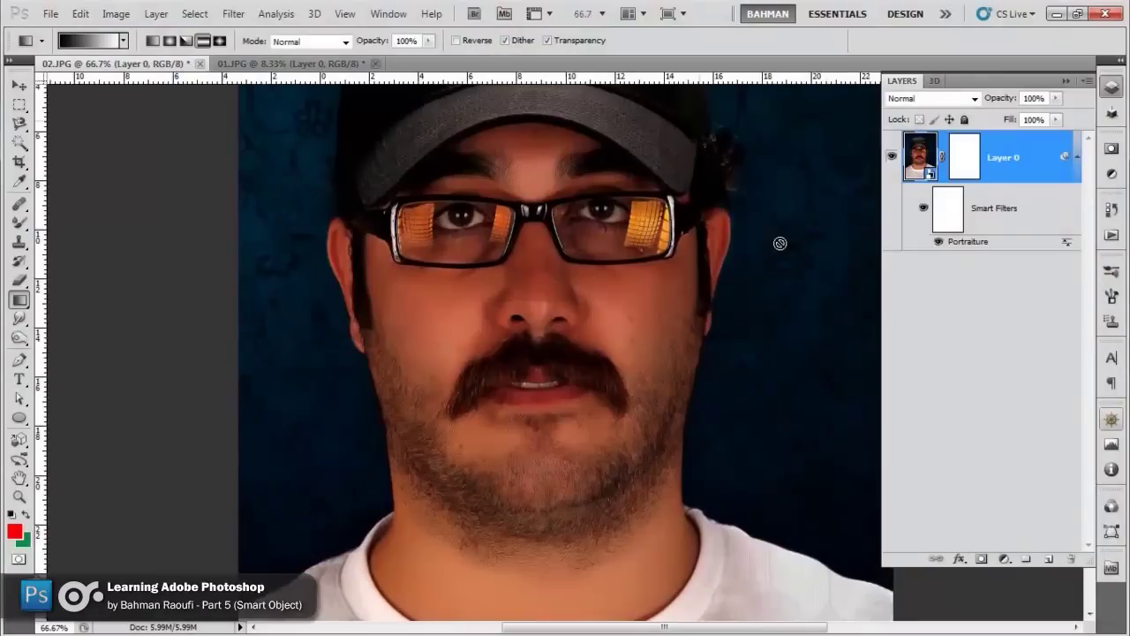
mouse_move(949, 209)
mouse_down()
mouse_move(992, 236)
mouse_move(525, 438)
mouse_up()
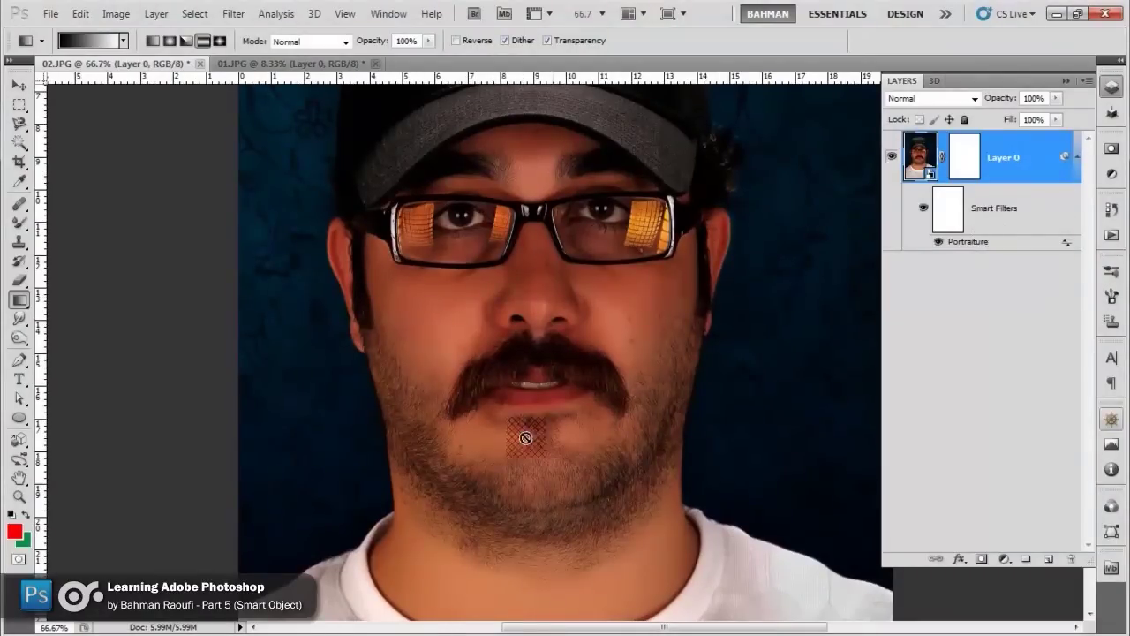
drag(525, 437, 968, 219)
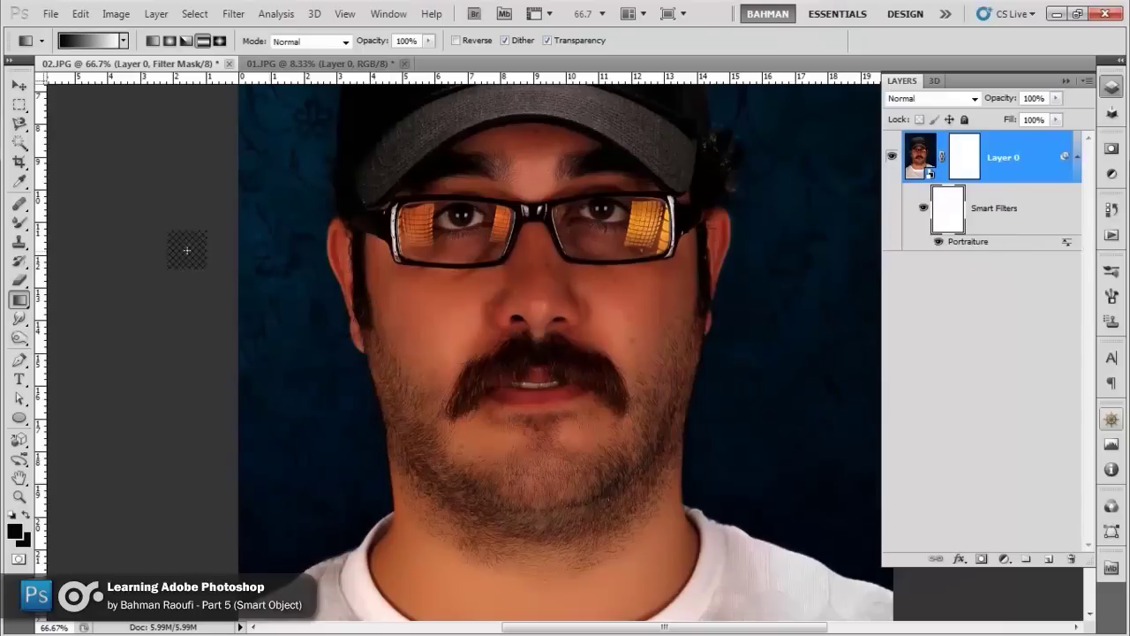
- Switch to the Brush Tool with a soft round 119 px tip at 0% hardness
click(20, 223)
right_click(21, 223)
click(98, 217)
right_click(366, 298)
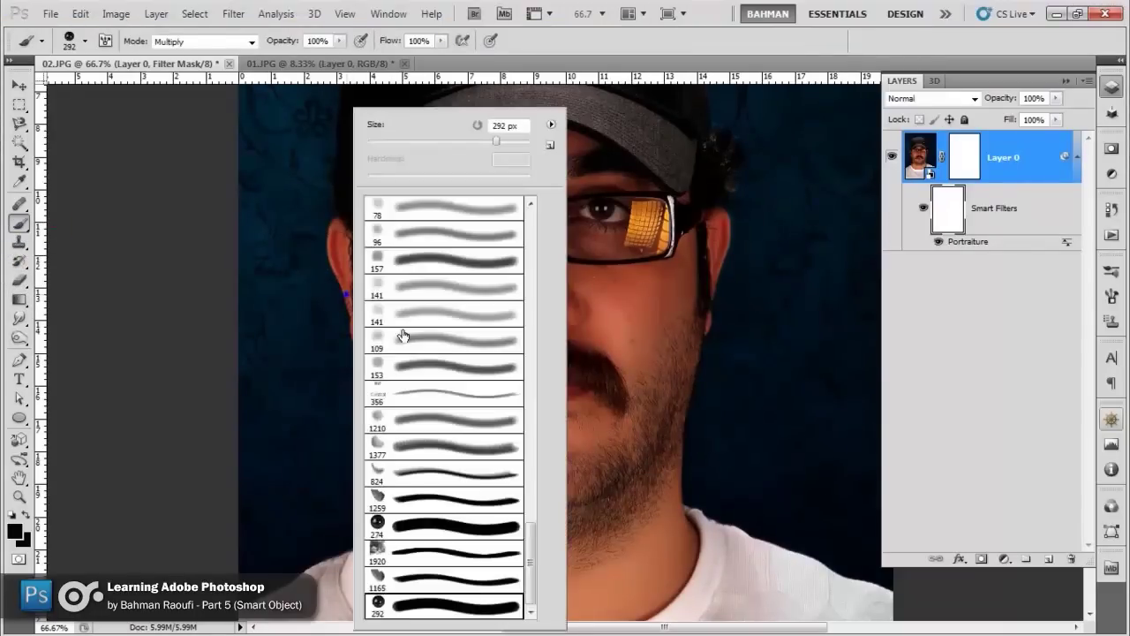
drag(530, 541, 531, 219)
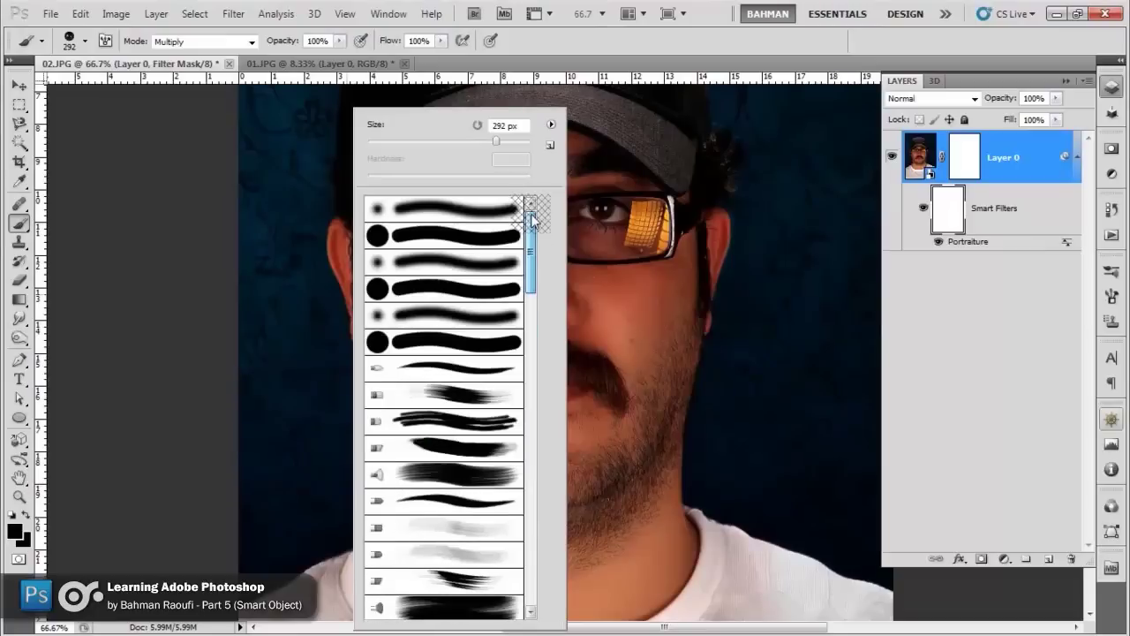
click(500, 233)
click(478, 215)
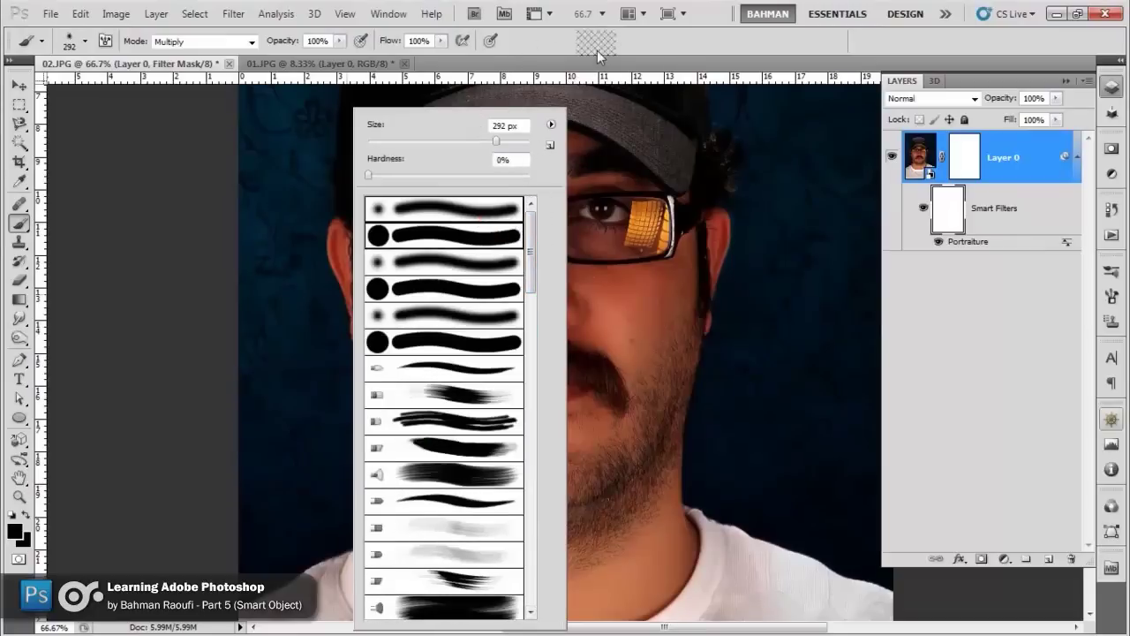
click(598, 55)
right_click(526, 284)
drag(563, 145, 613, 141)
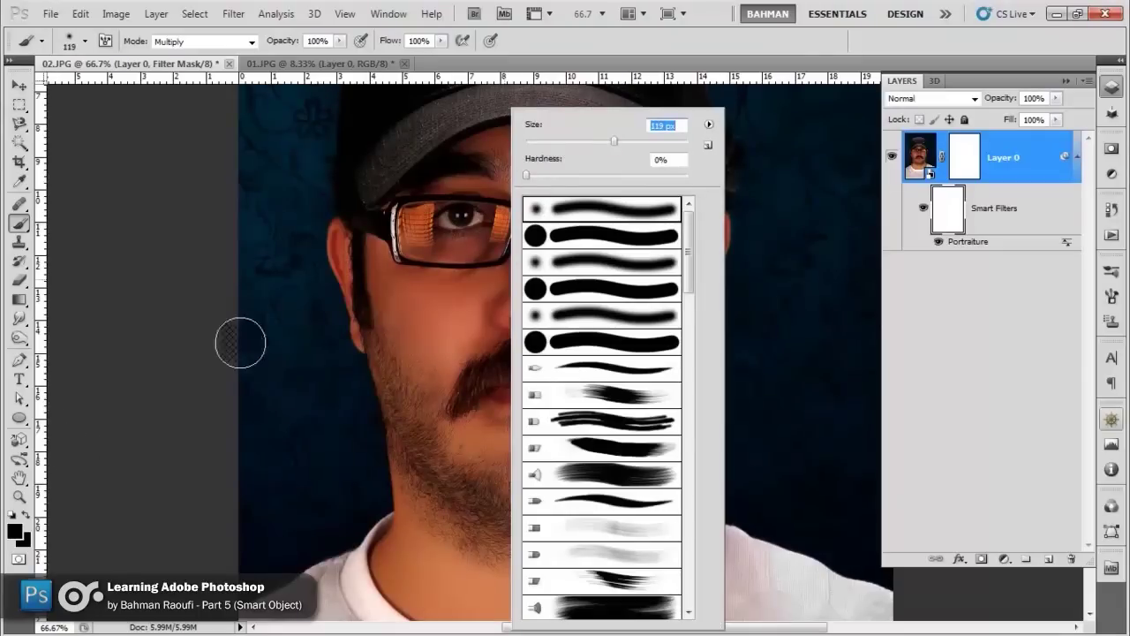
- Paint black on the filter mask over the eye, mustache, sideburn and nose area
click(455, 228)
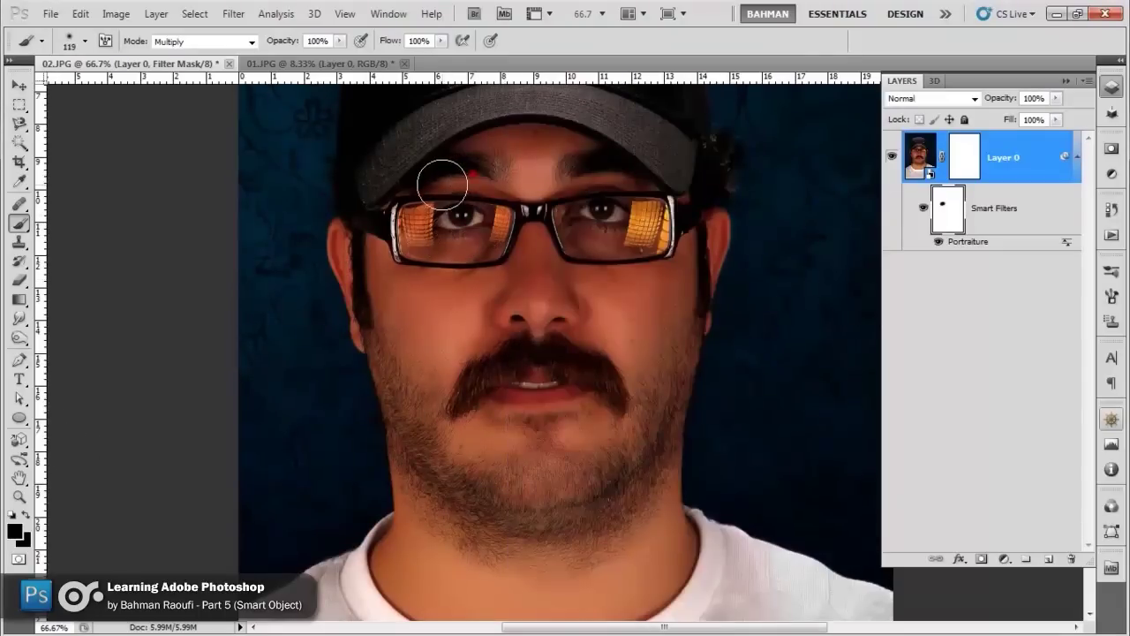
drag(625, 199, 606, 215)
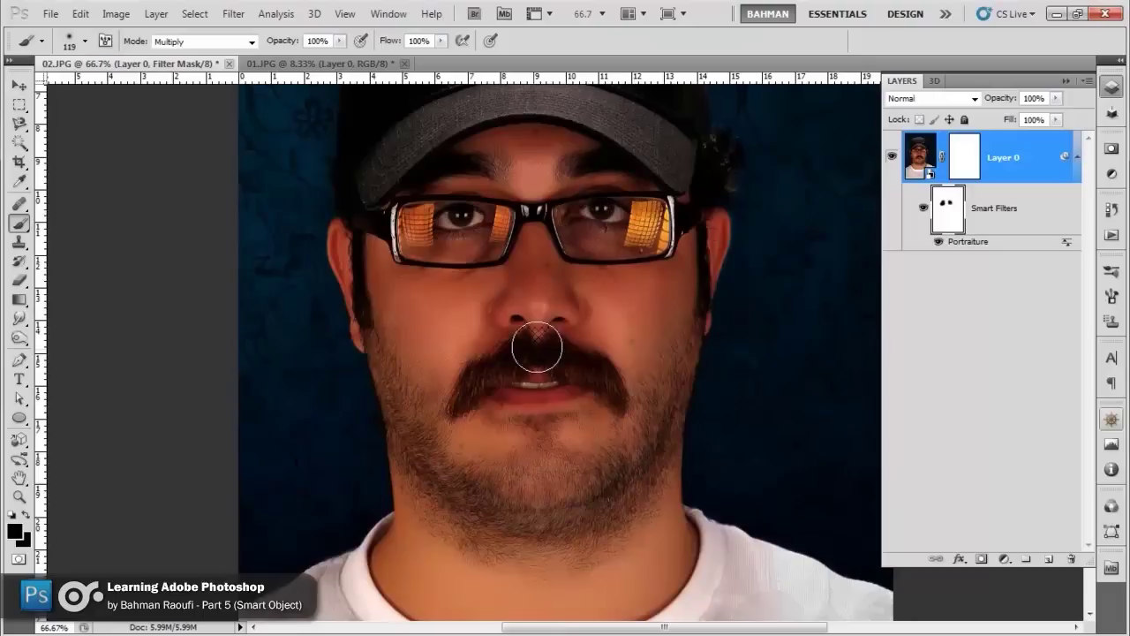
drag(468, 391, 621, 397)
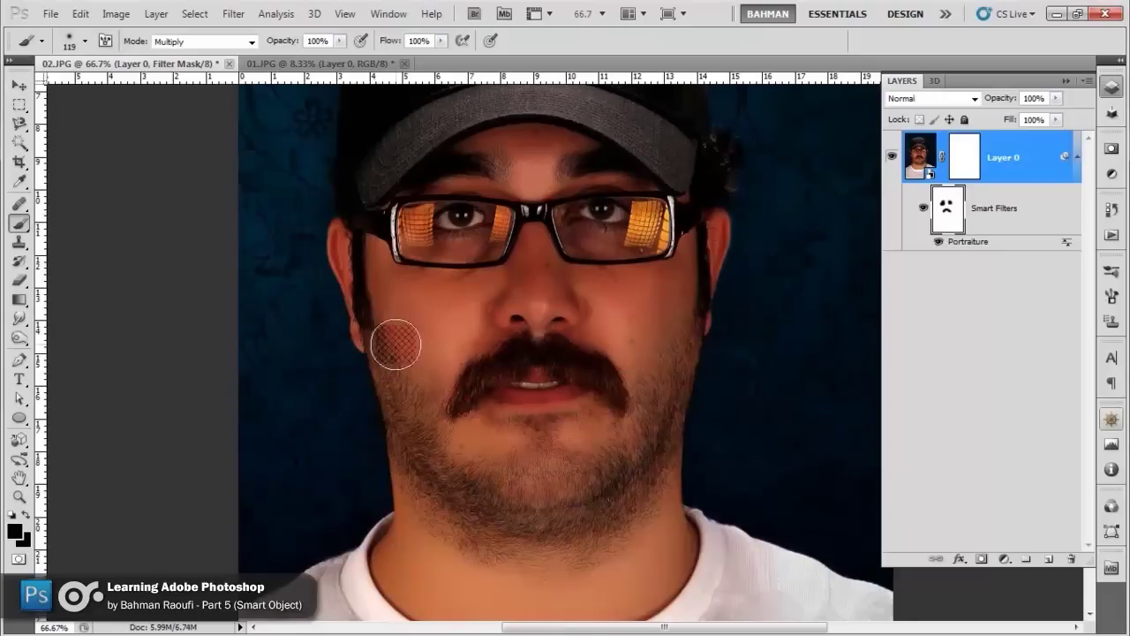
drag(727, 297, 710, 278)
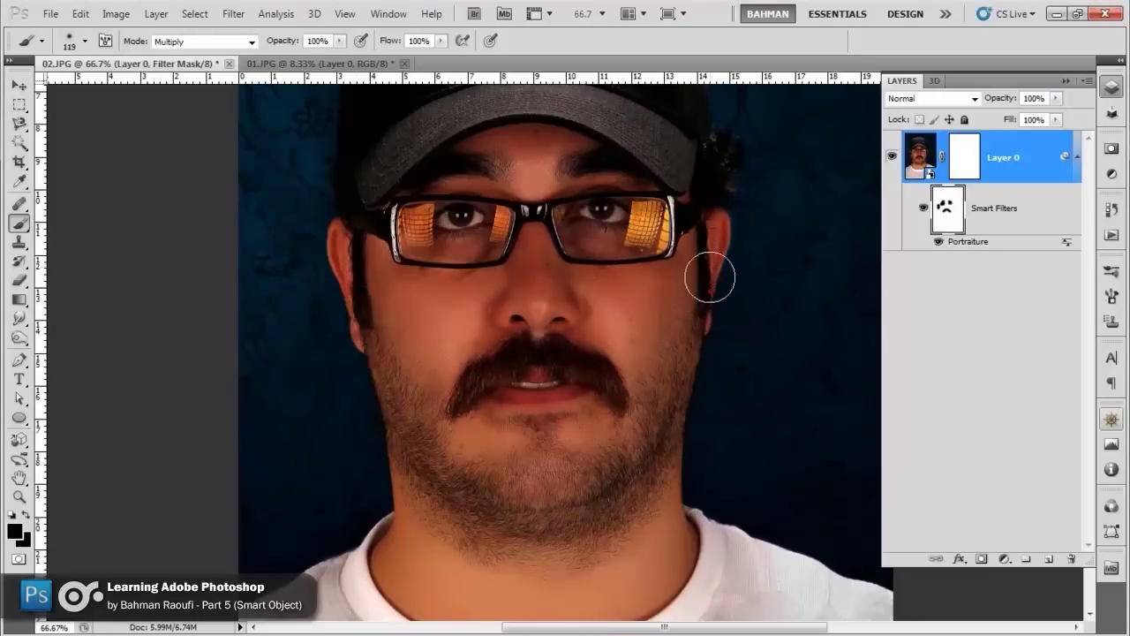
drag(523, 332, 499, 345)
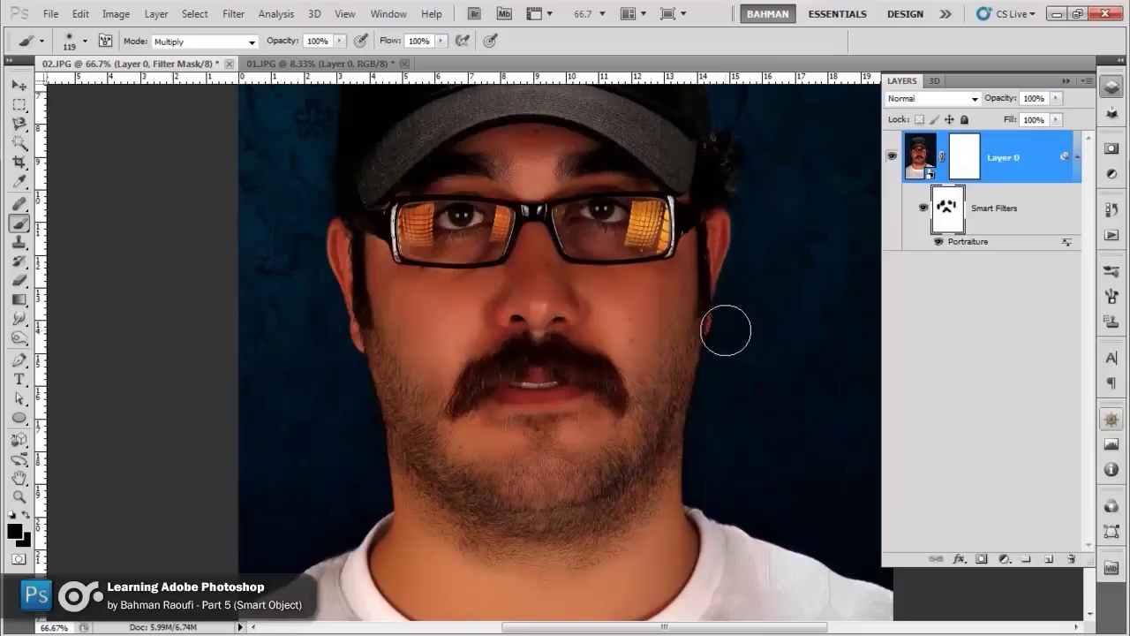
drag(946, 211, 943, 216)
drag(937, 224, 940, 221)
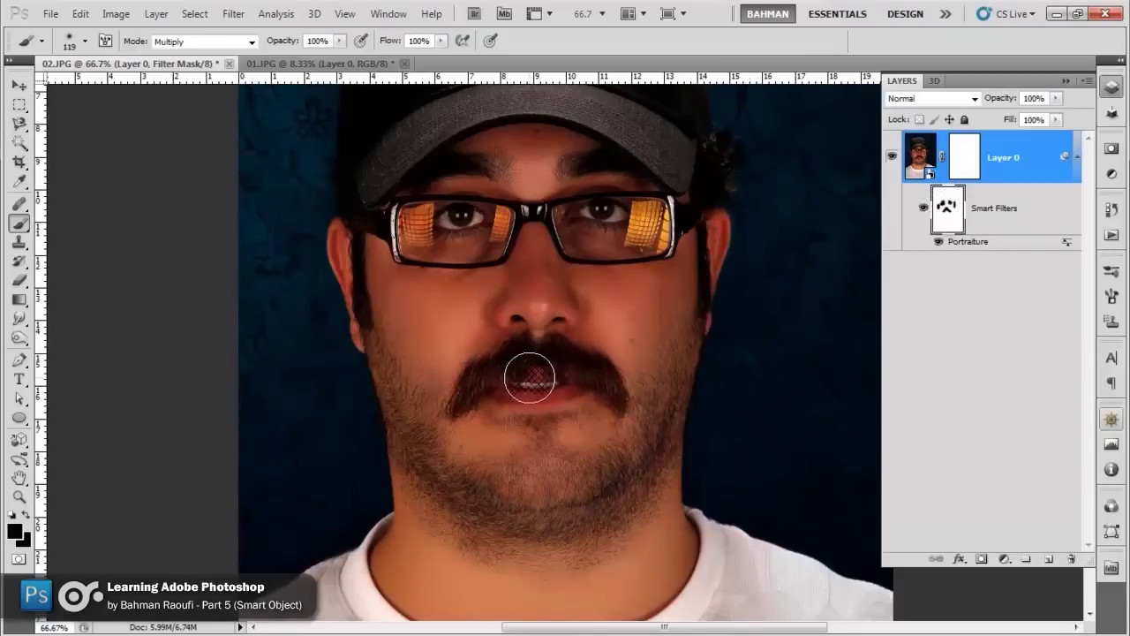